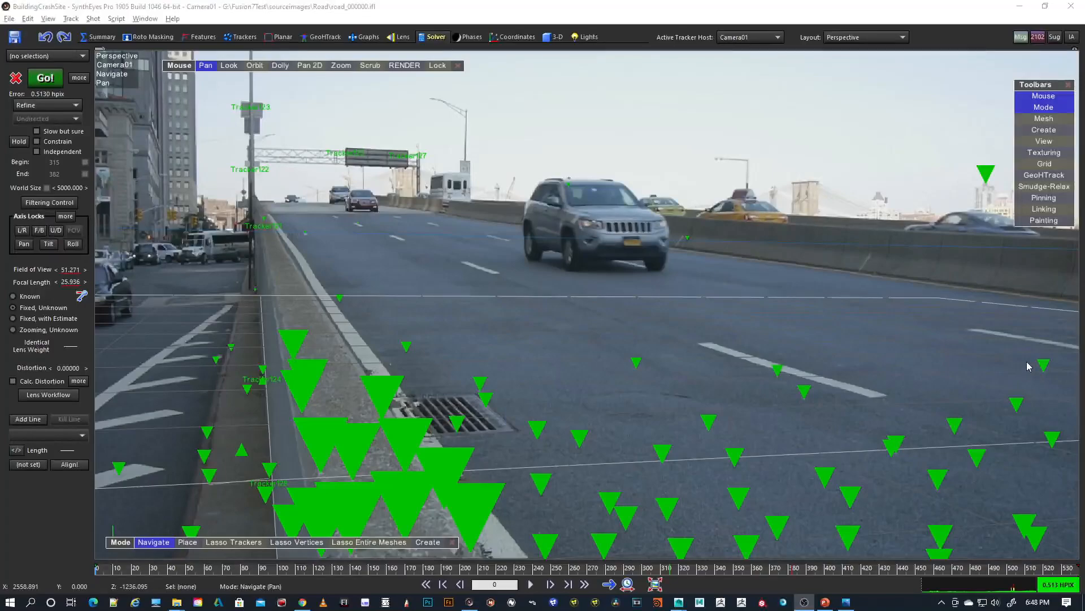
Step: Scrub the solved road shot and inspect individual trackers along the concrete barrier and road edge
mouse_move(114, 573)
left_mouse_down()
mouse_move(791, 567)
mouse_move(1074, 547)
mouse_move(94, 562)
left_mouse_up()
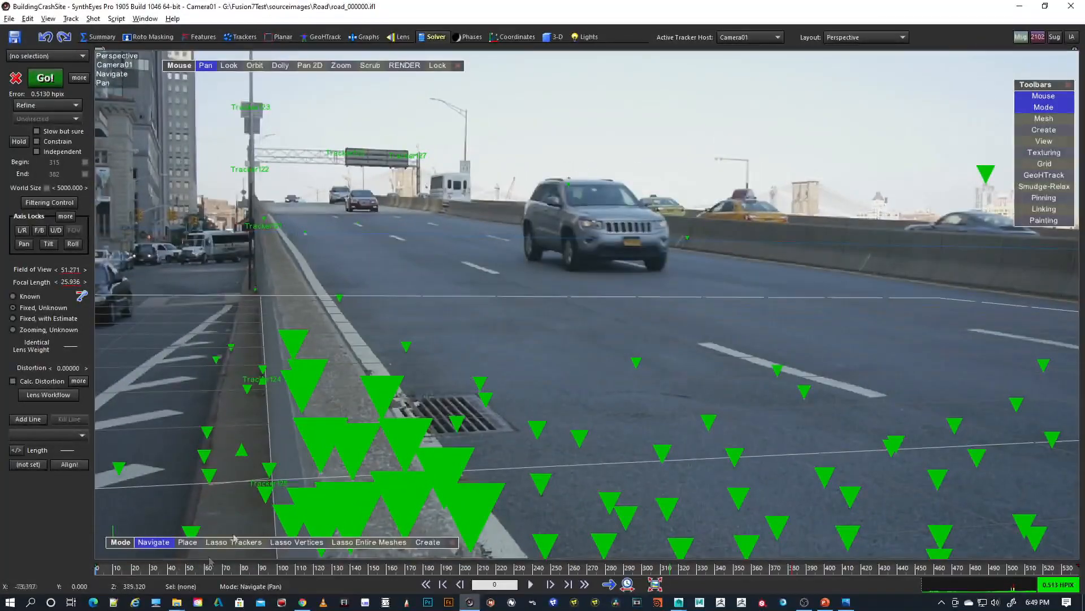
left_click(270, 485)
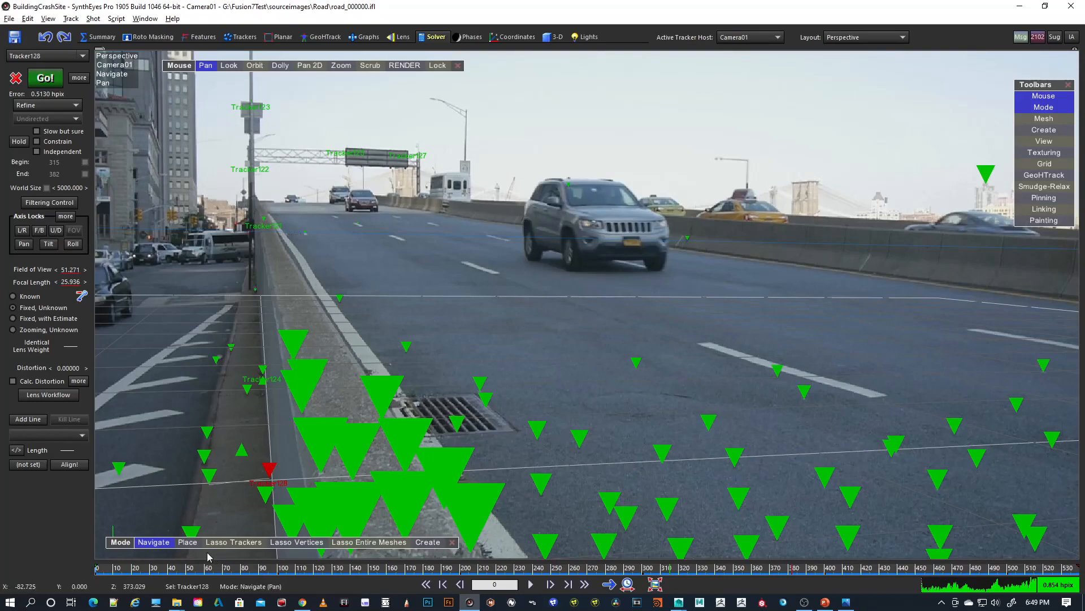
left_click(264, 219)
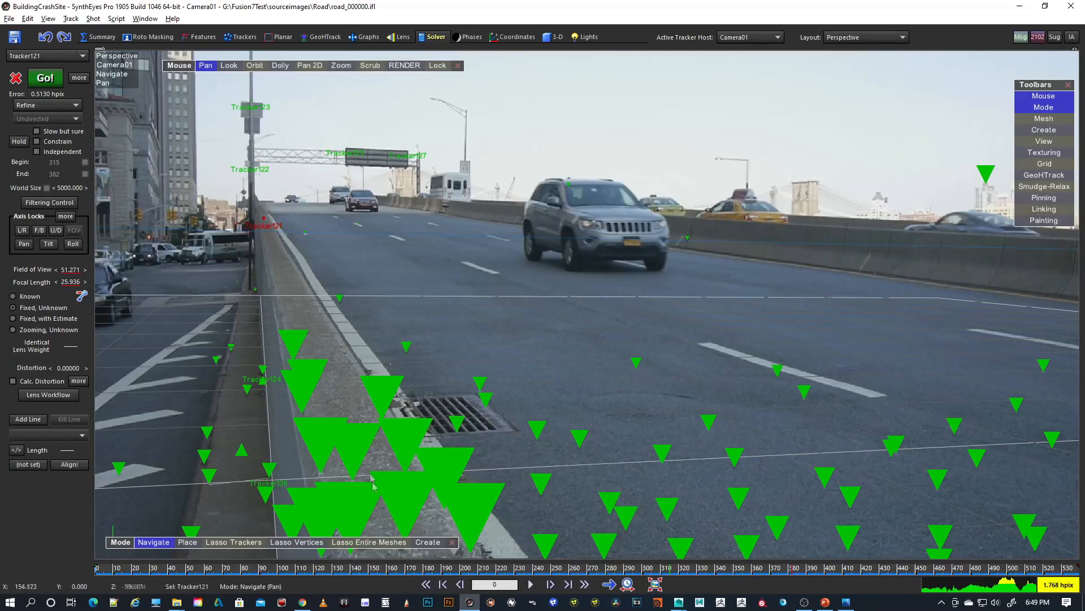
left_click(339, 298)
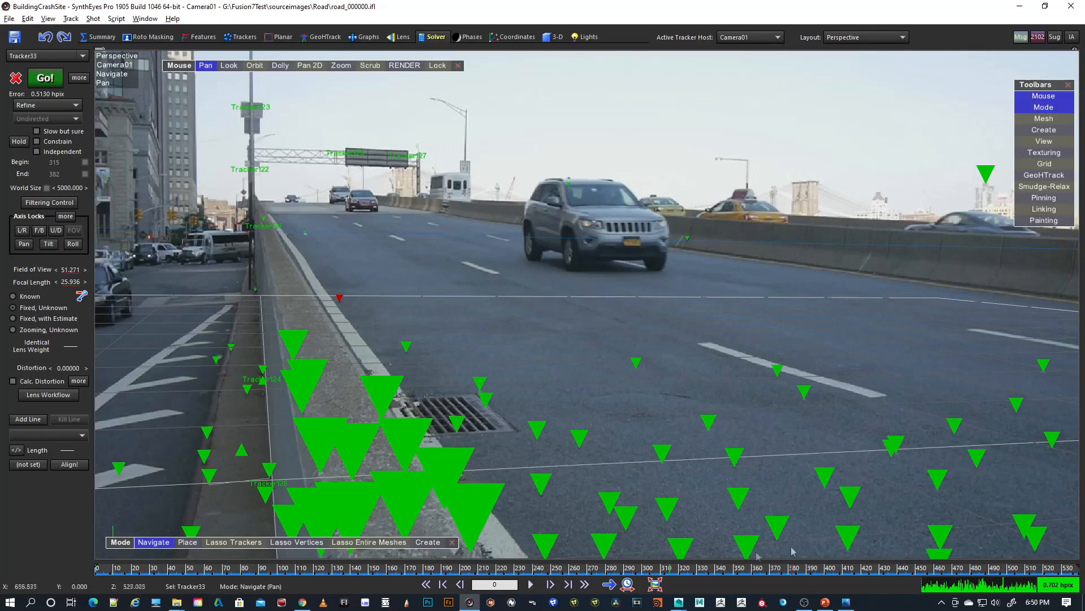
Step: Switch to Maya and check the road cube against the footage in the Camera01 and perspective views
mouse_move(679, 602)
left_click(737, 557)
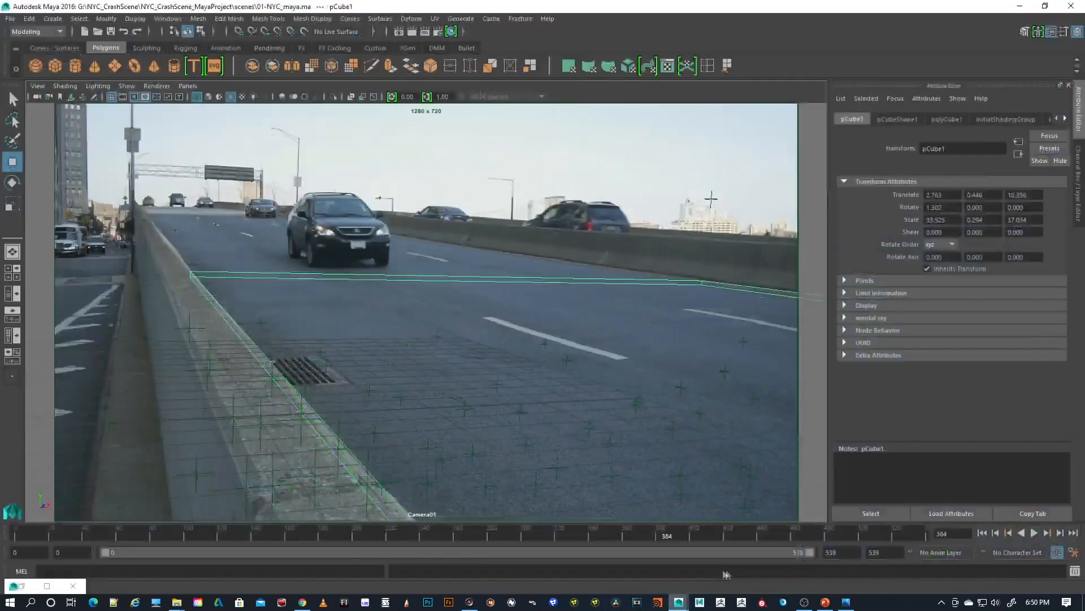
left_click_drag(58, 535, 240, 538)
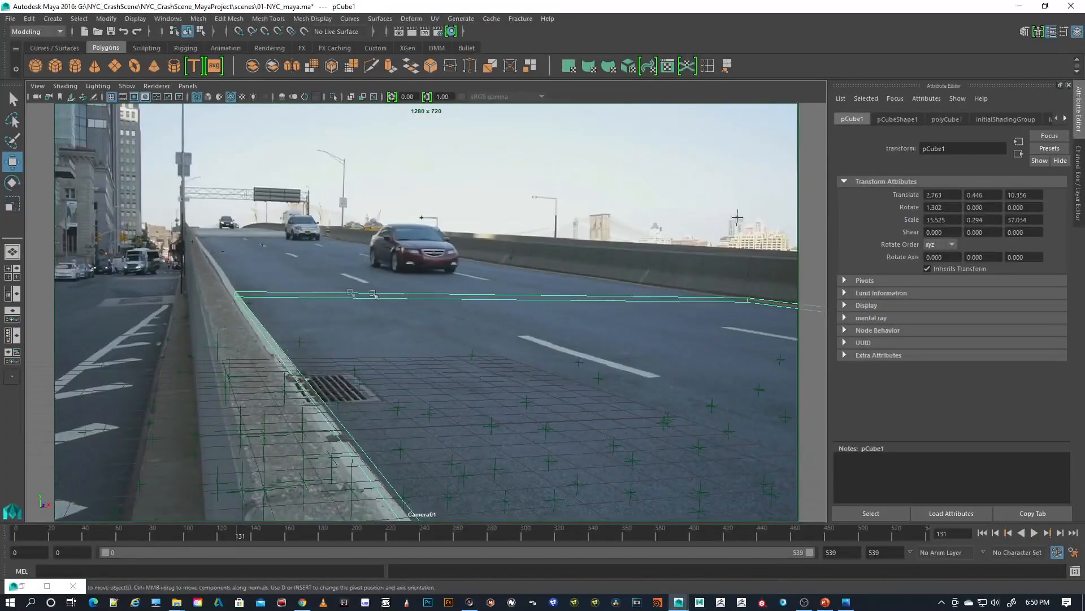
key("space")
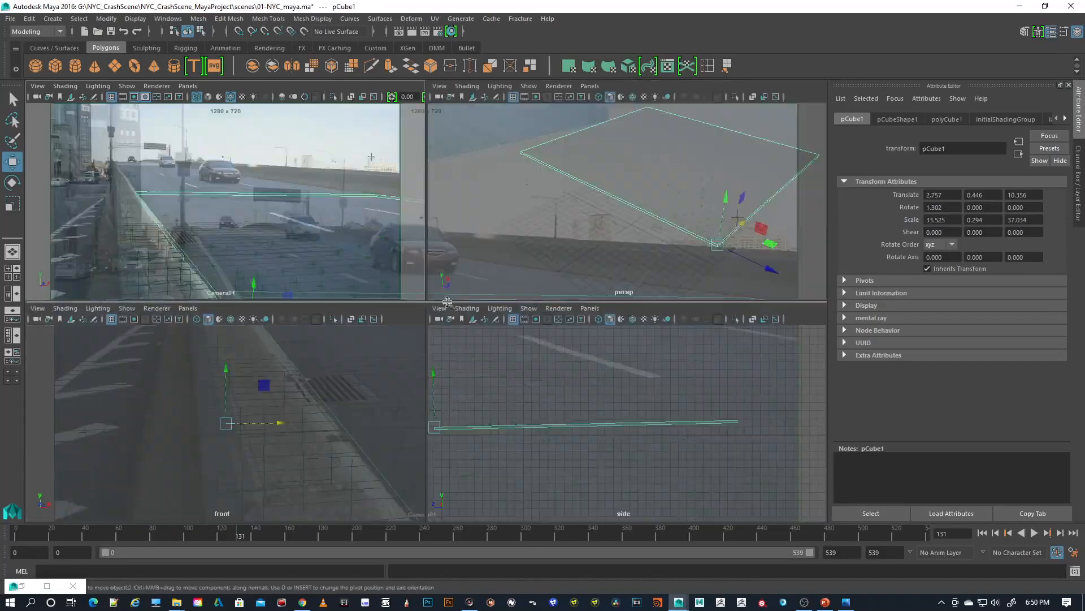
key("space")
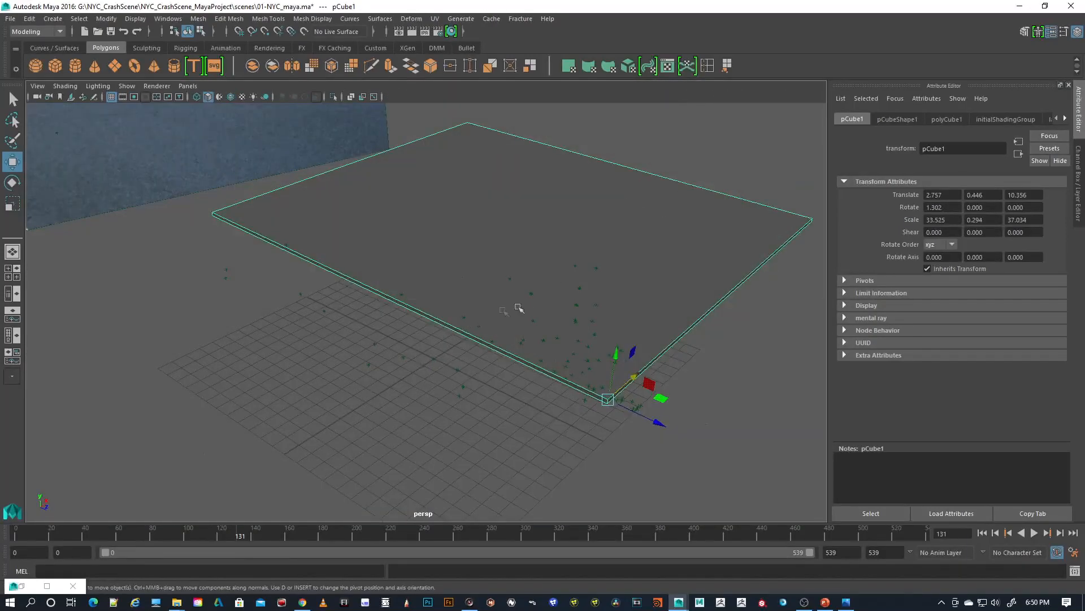
scroll(537, 298, "down", 2)
left_click_drag(529, 297, 494, 284, "alt")
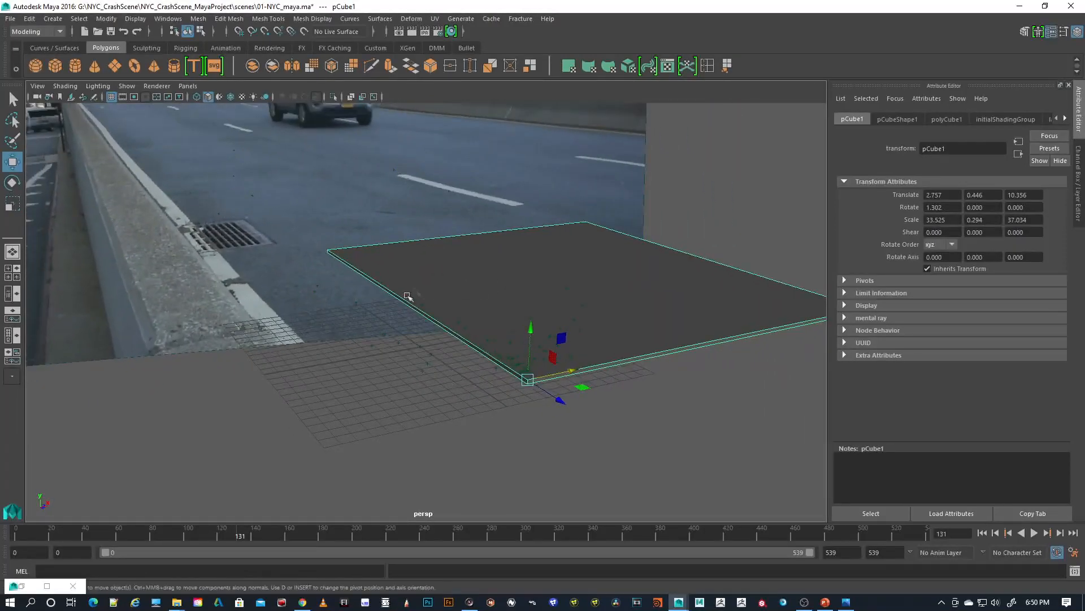
key("space")
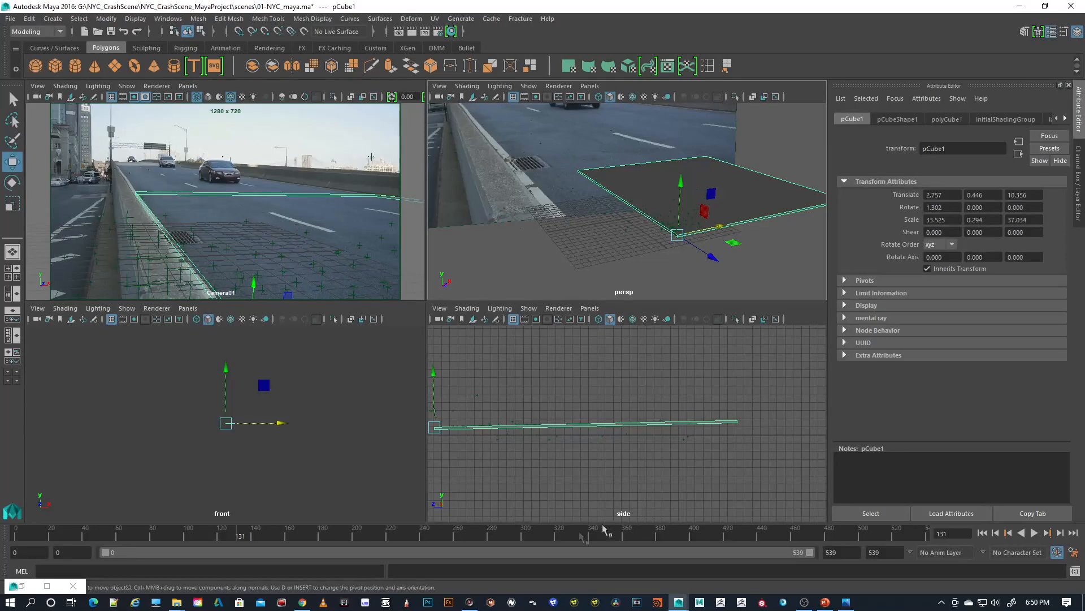
Step: Play and scrub the shot through the Camera01 view and park the timeline at frame 384
left_click_drag(107, 540, 191, 540)
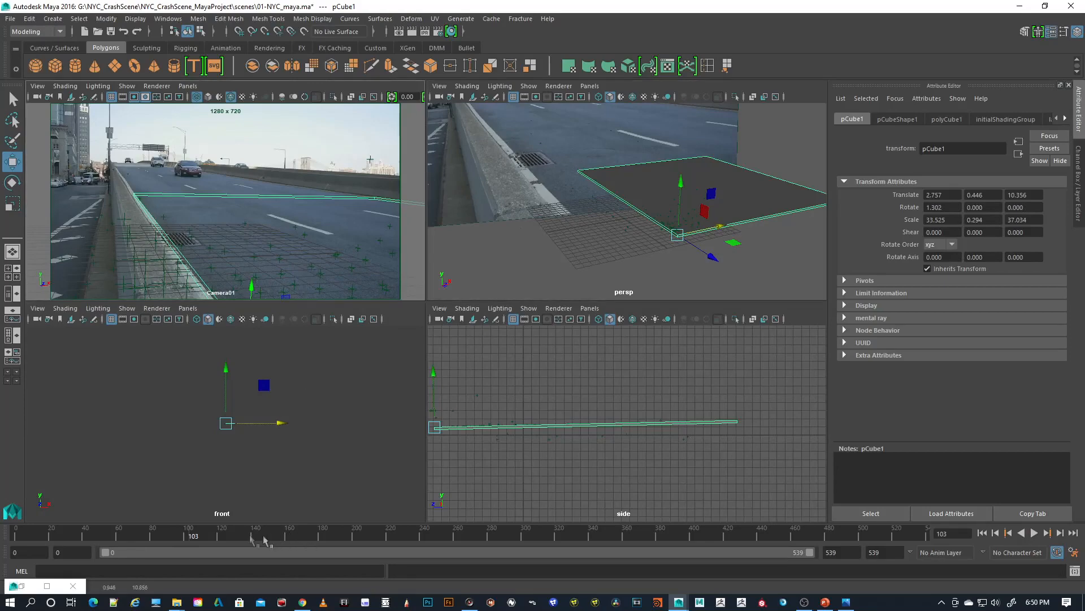
key("alt+v")
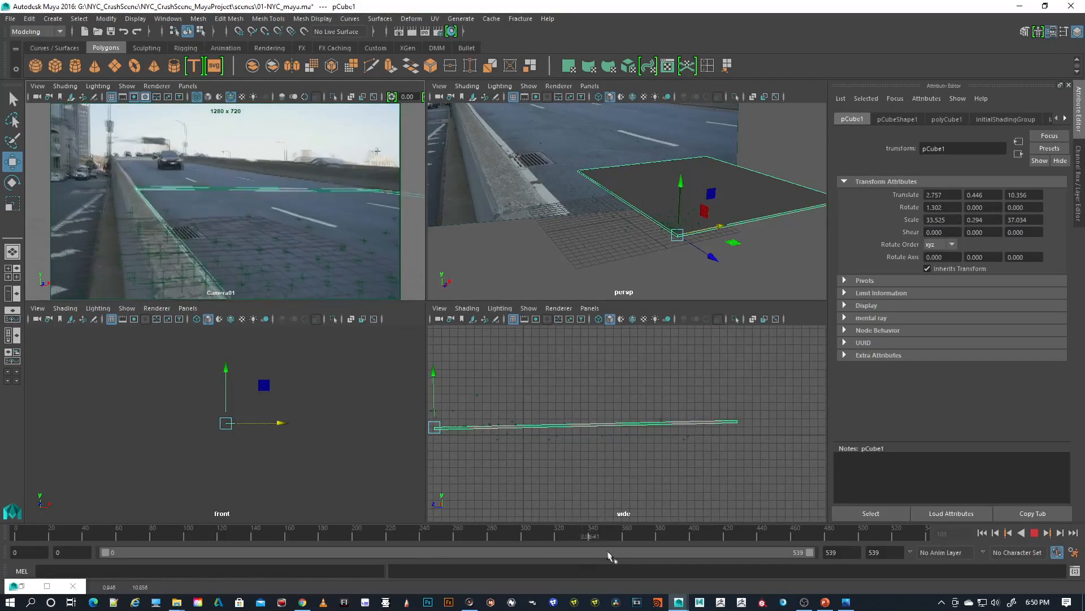
key("alt+v")
key("space")
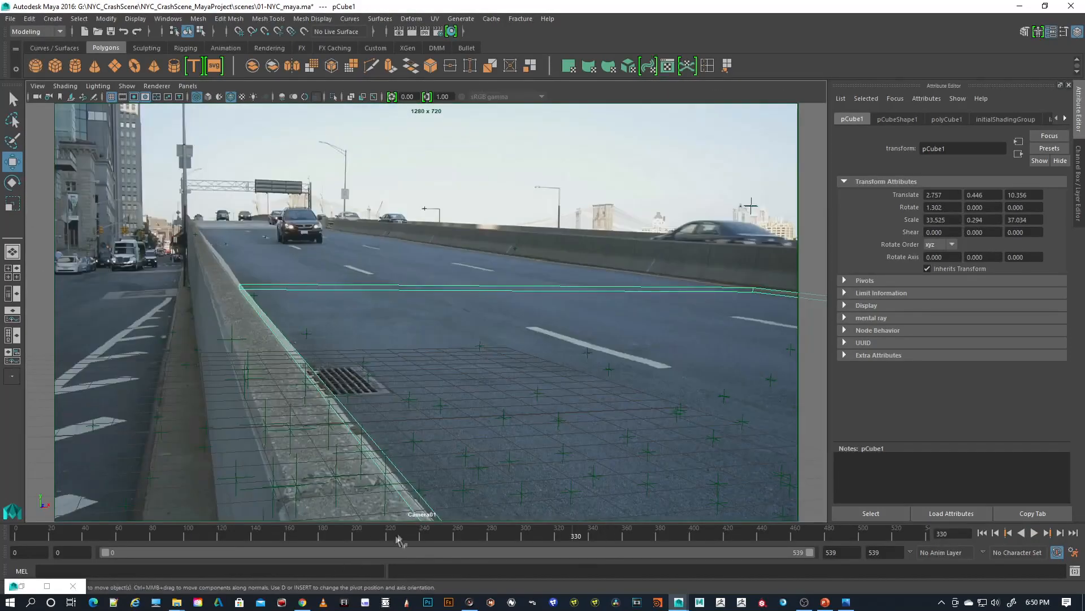
key("alt+v")
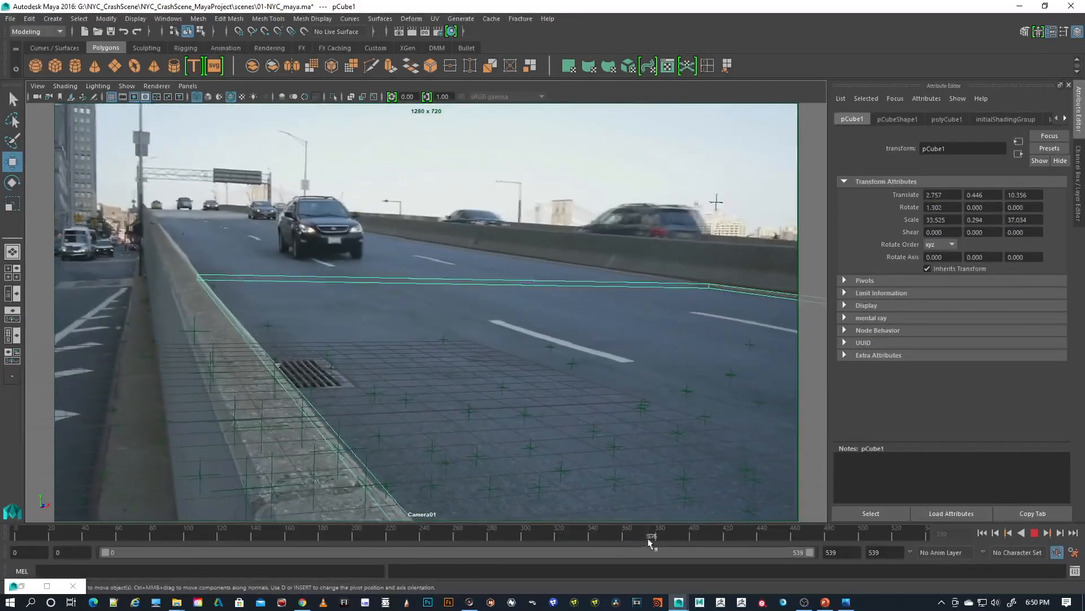
mouse_move(666, 540)
left_mouse_down()
mouse_move(656, 538)
mouse_move(666, 539)
left_mouse_up()
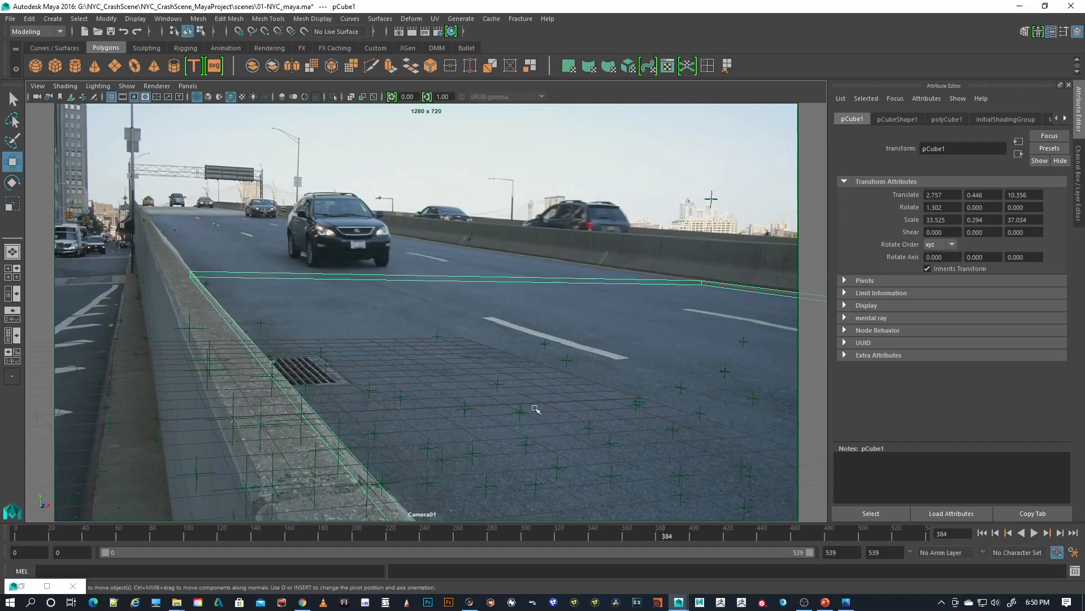
Step: Select Camera01 through its own view and set its Object Display locator scale to 50
key("space")
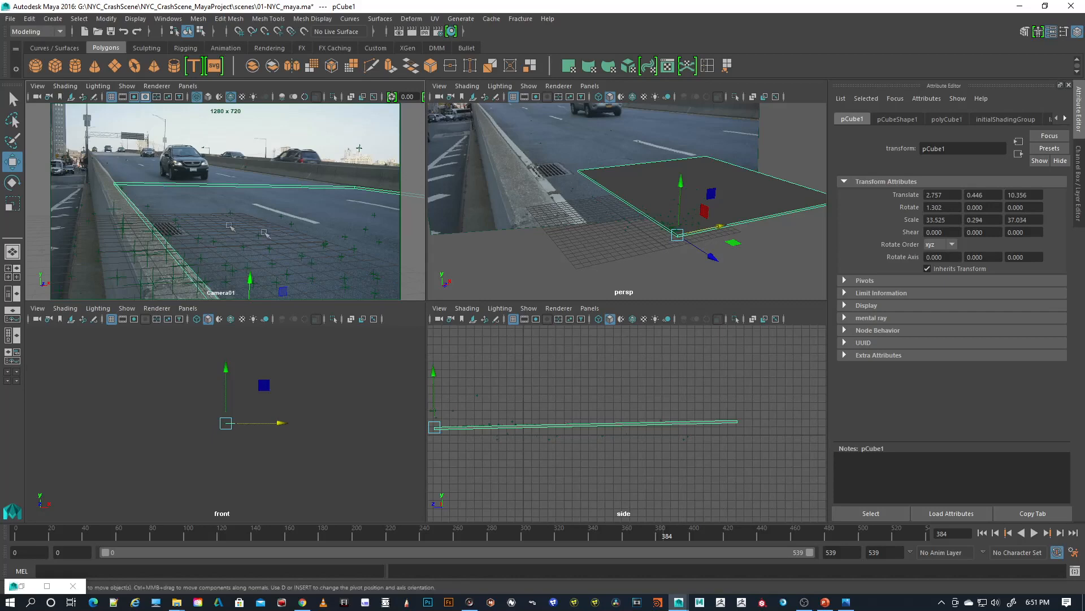
left_click(37, 86)
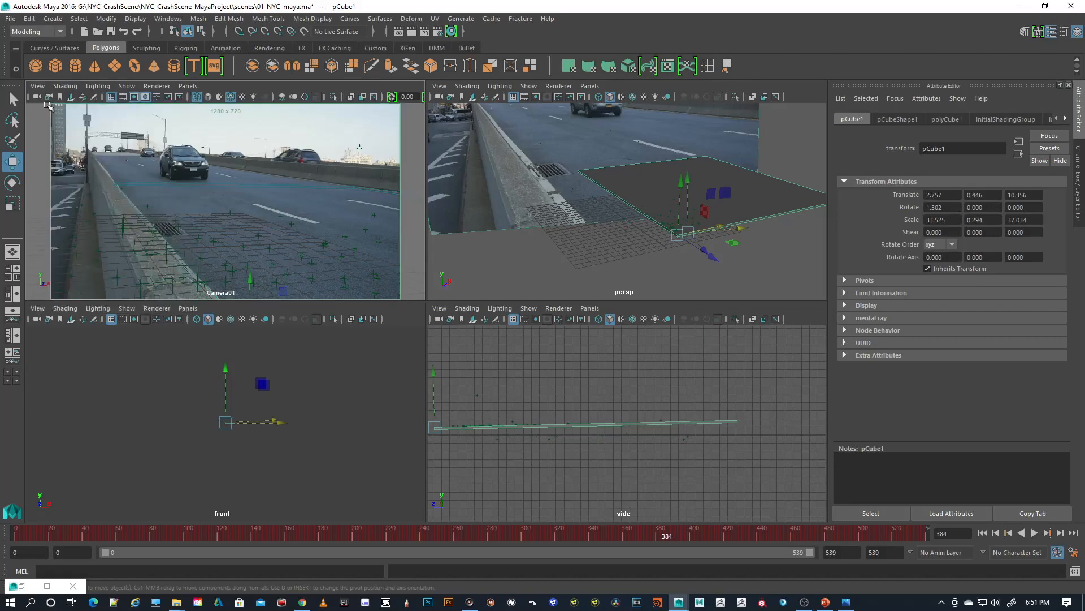
left_click(47, 106)
mouse_move(341, 540)
left_mouse_down()
mouse_move(926, 546)
mouse_move(548, 537)
mouse_move(717, 537)
mouse_move(664, 543)
left_mouse_up()
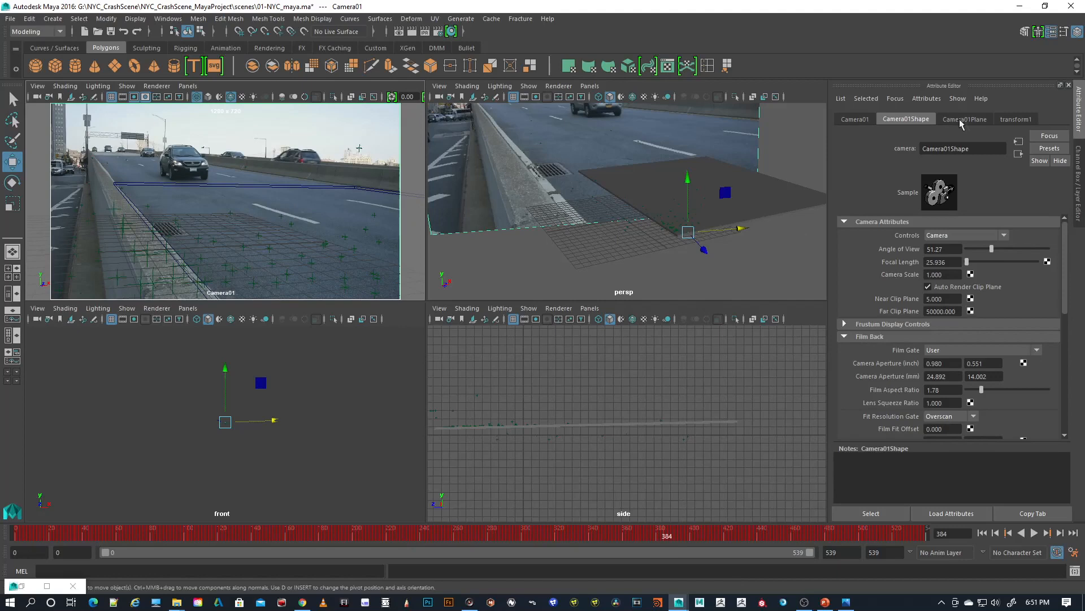
left_click_drag(1069, 250, 1068, 362)
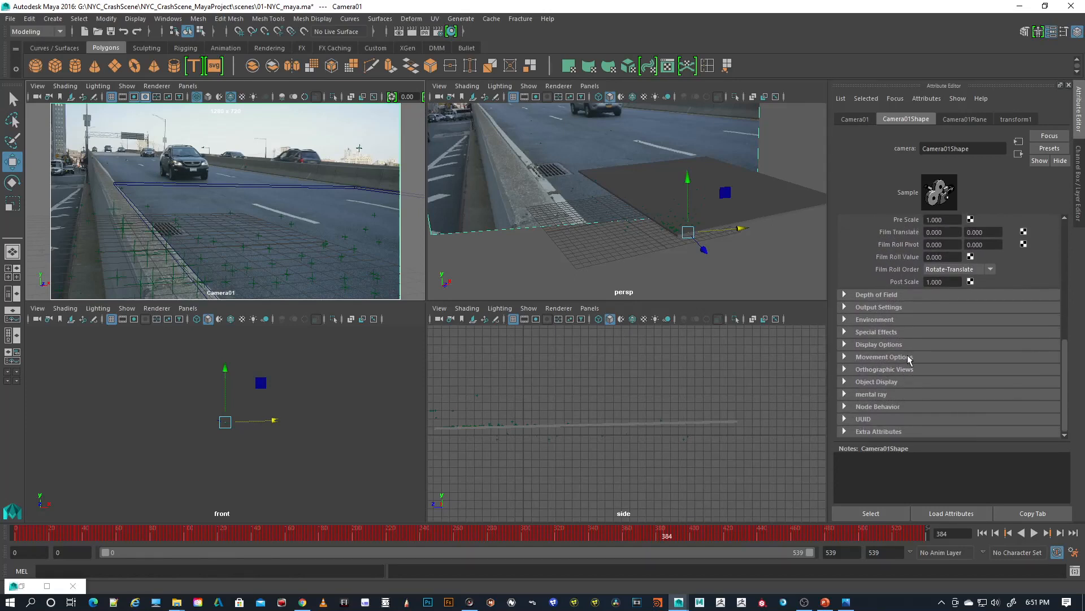
left_click(844, 384)
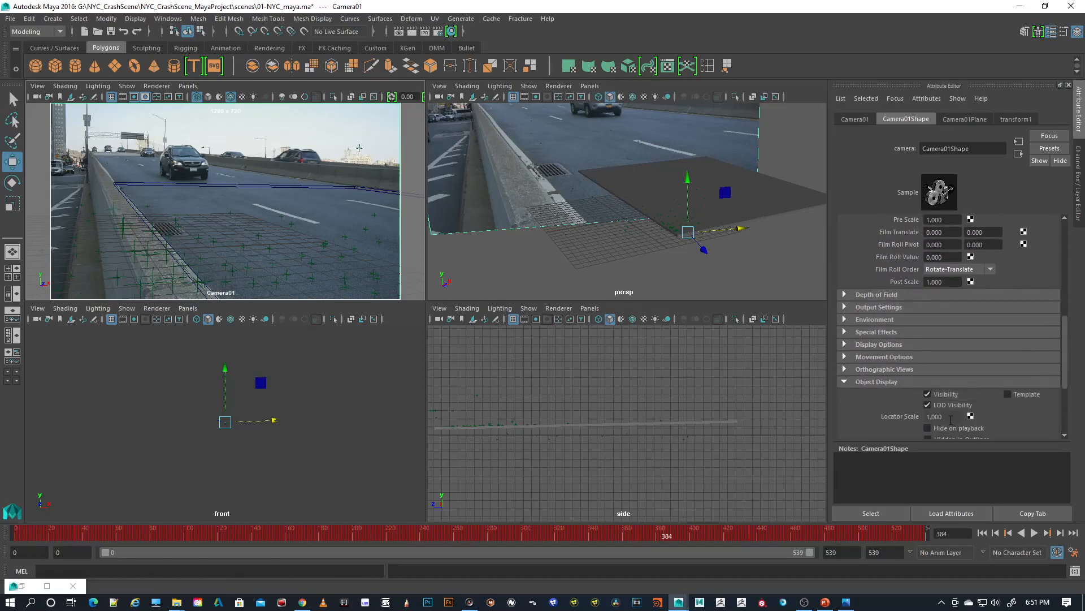
type("50")
key("Return")
Step: Reselect Camera01 in the perspective view and examine its enlarged icon up close beside the road cube
left_click(633, 260)
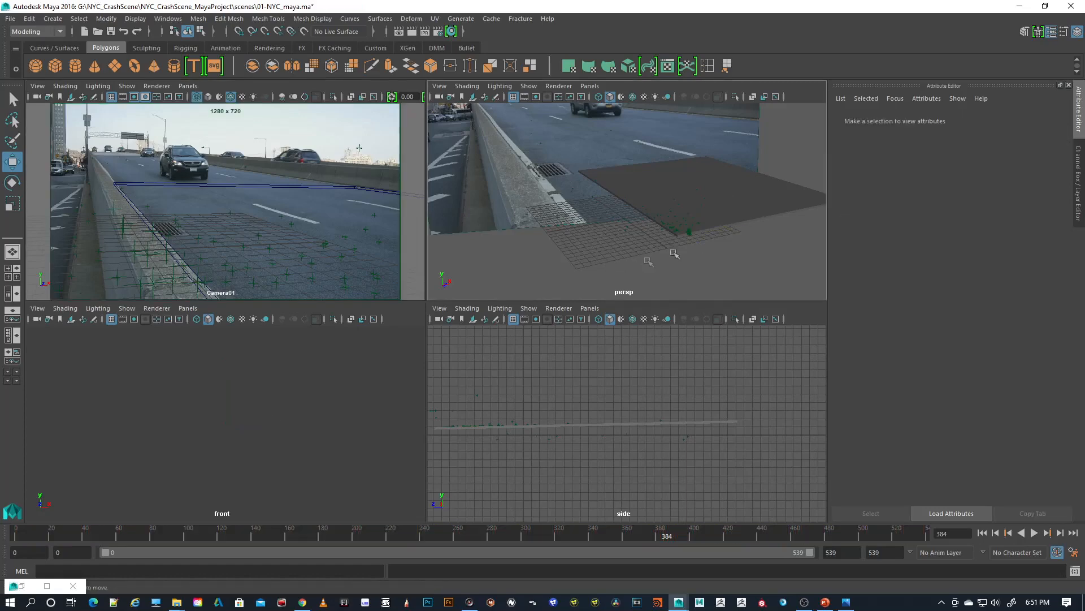
left_click(688, 233)
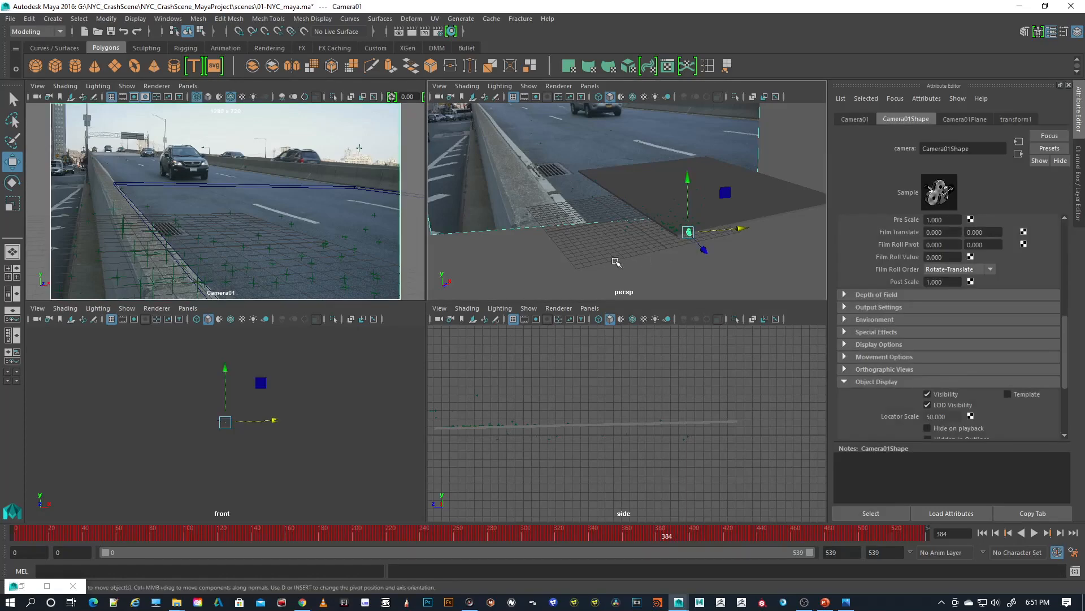
middle_click_drag(616, 262, 594, 273, "alt")
left_click_drag(593, 273, 633, 264, "alt")
middle_click_drag(633, 264, 625, 262, "alt")
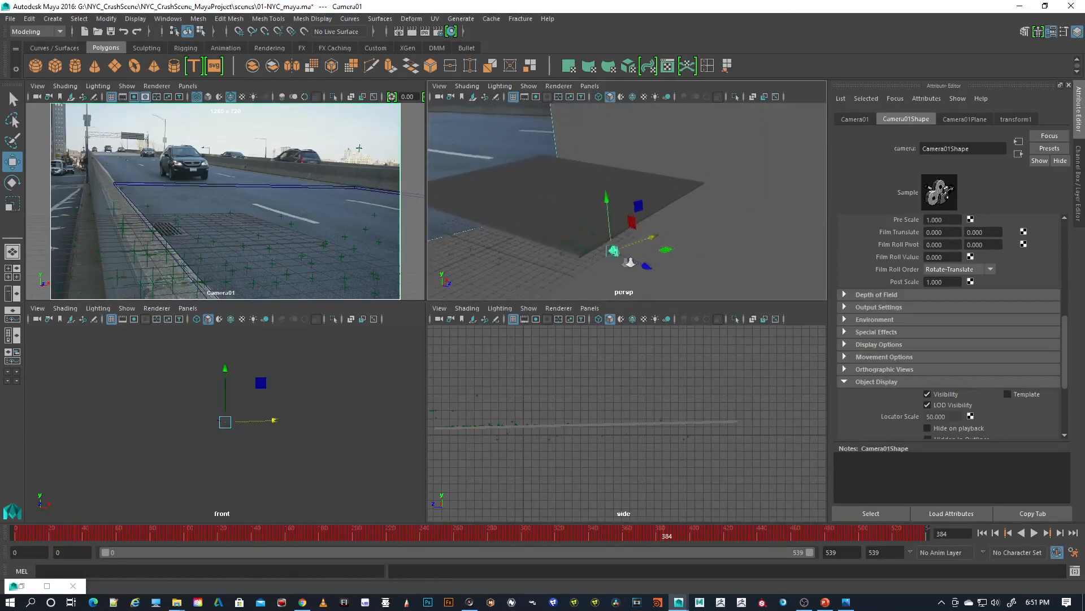
right_click_drag(626, 262, 669, 264, "alt")
middle_click_drag(669, 264, 678, 187, "alt")
right_click_drag(552, 259, 643, 252, "alt")
left_click_drag(642, 252, 614, 258, "alt")
middle_click_drag(614, 259, 723, 262, "alt")
left_click_drag(639, 253, 622, 254, "alt")
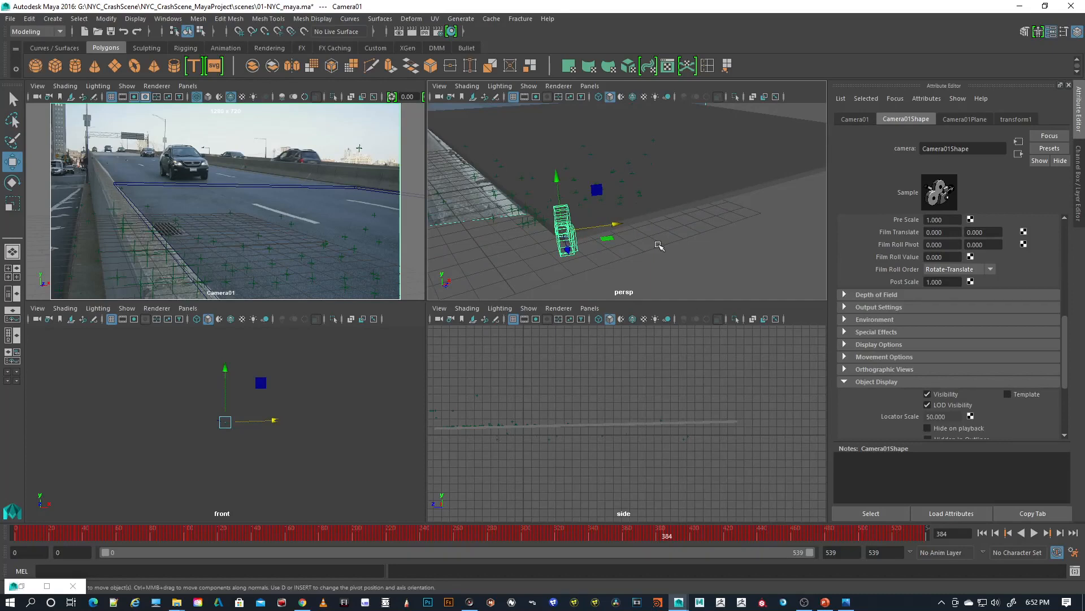
Step: Duplicate Camera01 at the current frame and rename the copy projector
key("ctrl+d")
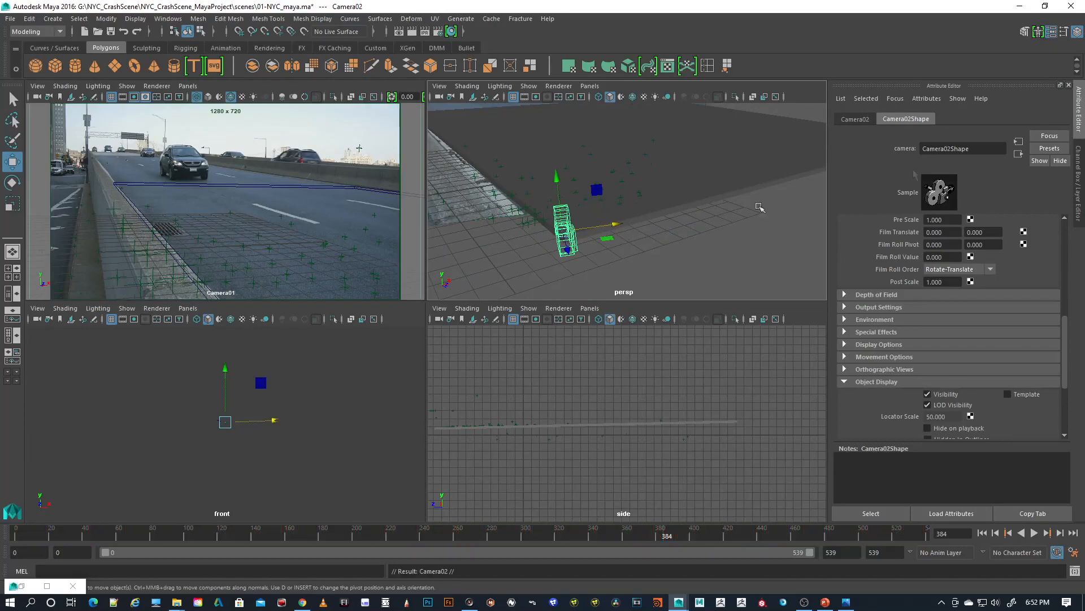
left_click(856, 120)
left_click_drag(961, 148, 863, 147)
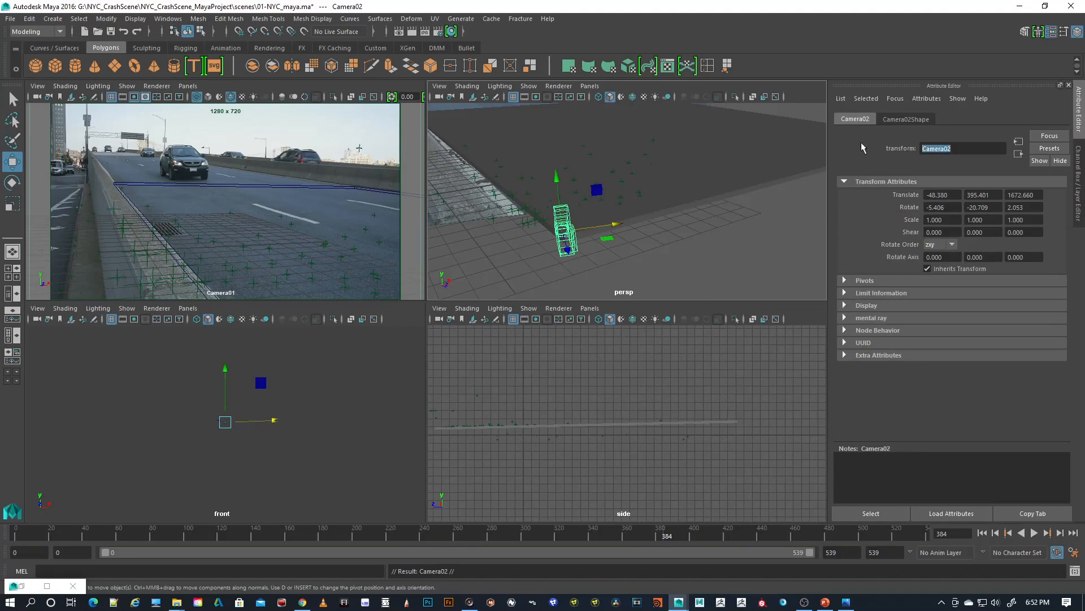
type("projector")
key("Return")
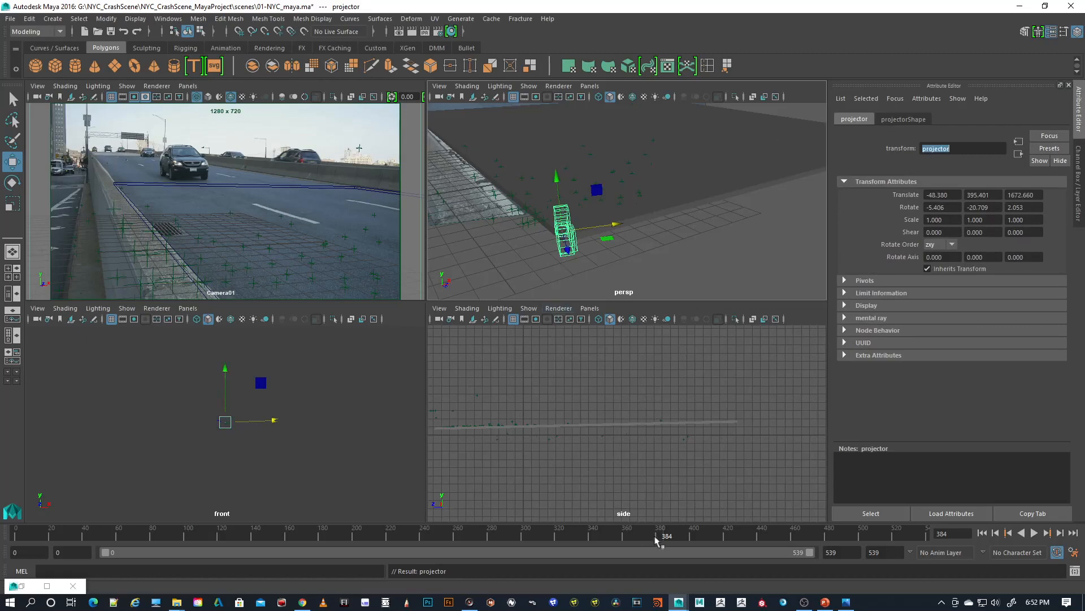
Step: Scrub the timeline around frame 384 and open the attributes of Camera01's image plane
mouse_move(660, 538)
left_mouse_down()
mouse_move(74, 540)
mouse_move(837, 572)
mouse_move(961, 553)
mouse_move(663, 547)
left_mouse_up()
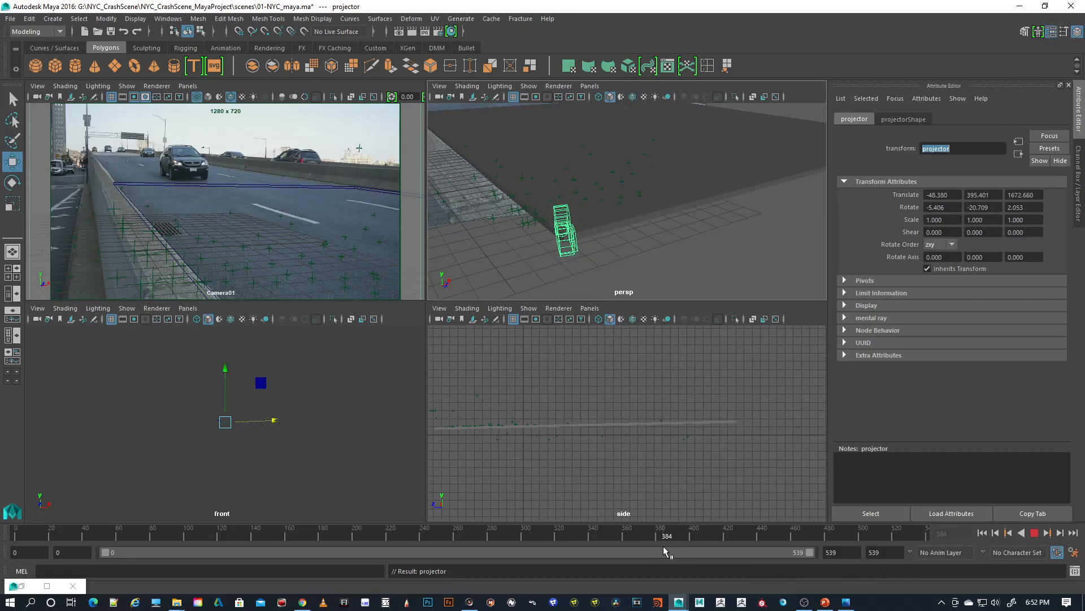
mouse_move(664, 547)
left_mouse_down()
mouse_move(694, 547)
mouse_move(645, 551)
mouse_move(668, 547)
left_mouse_up()
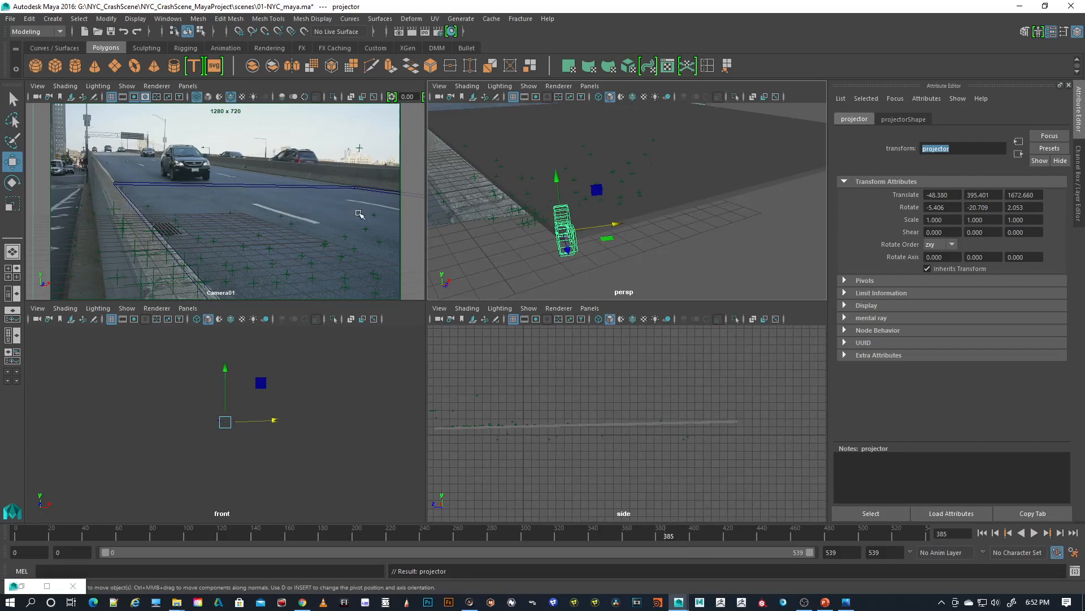
left_click(35, 87)
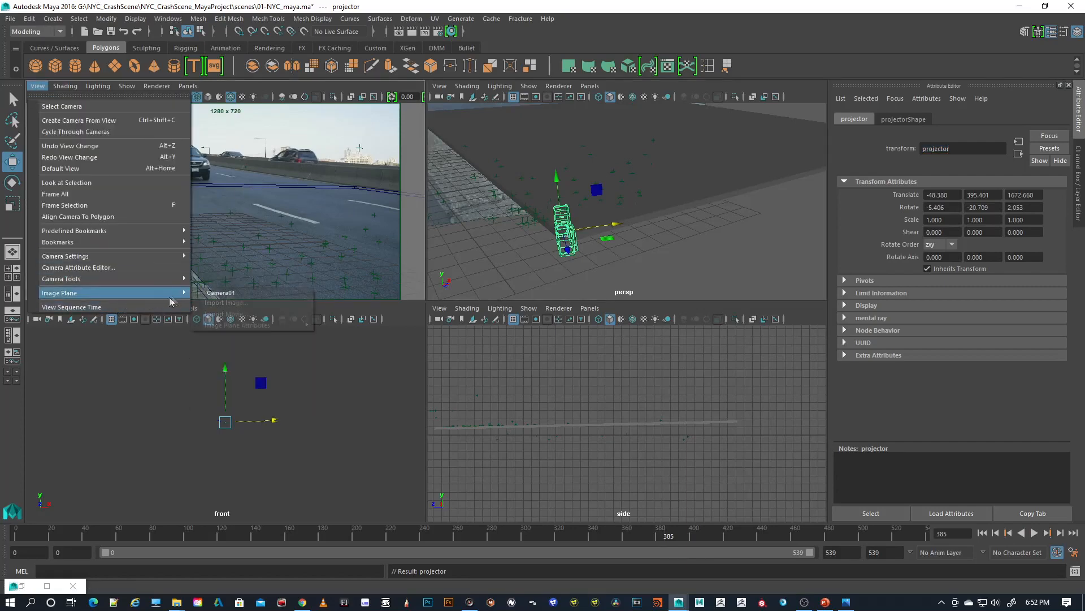
mouse_move(169, 293)
mouse_move(305, 326)
left_click(338, 325)
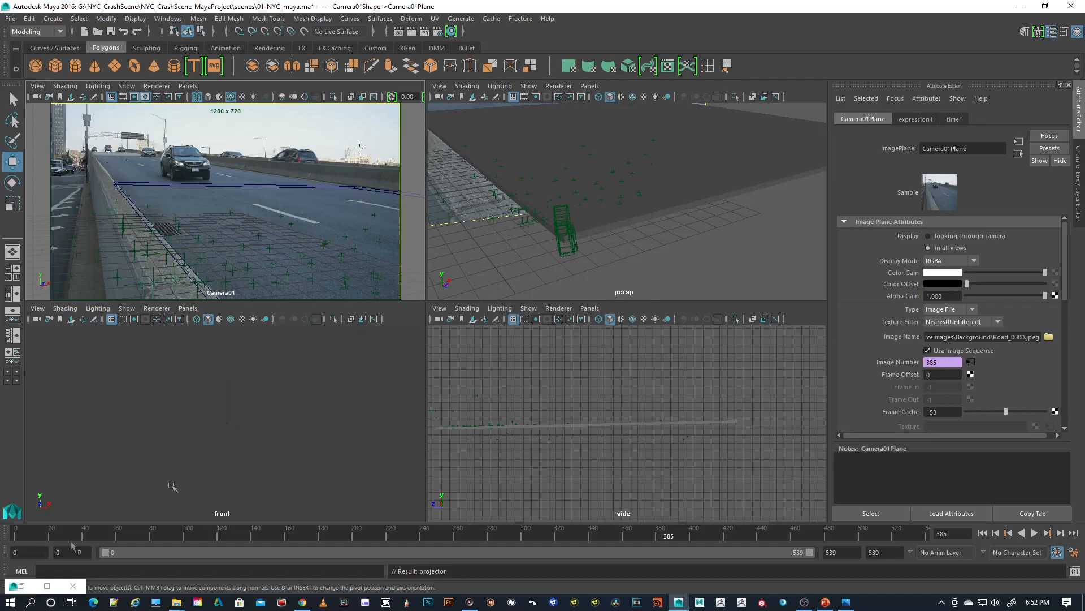
Step: Switch to File Explorer, open the Background folder inside sourceimages and select Road_0384.jpeg
mouse_move(177, 606)
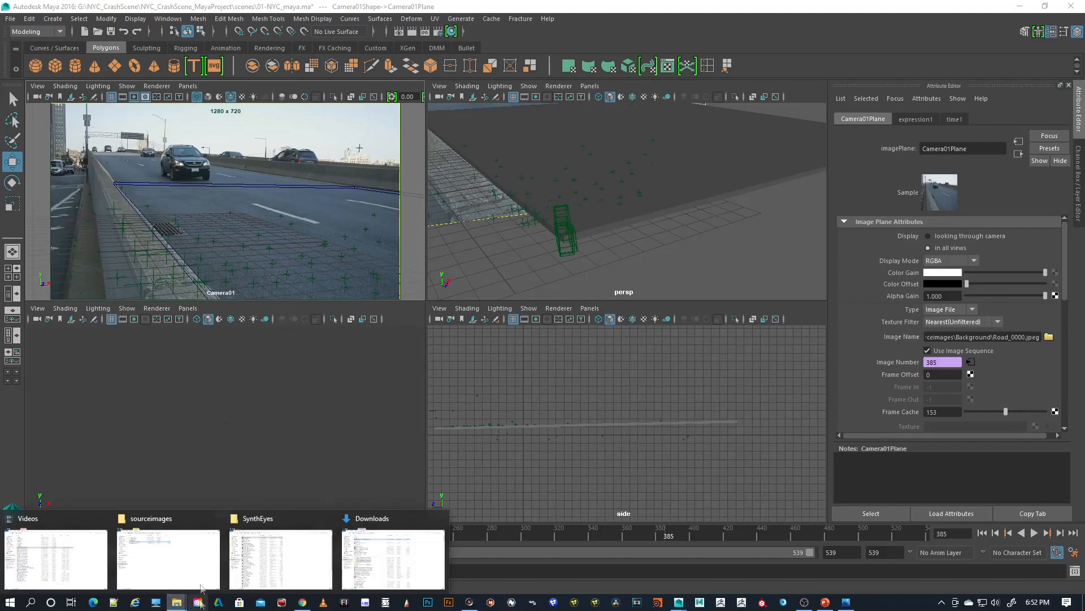
left_click(160, 567)
double_click(292, 168)
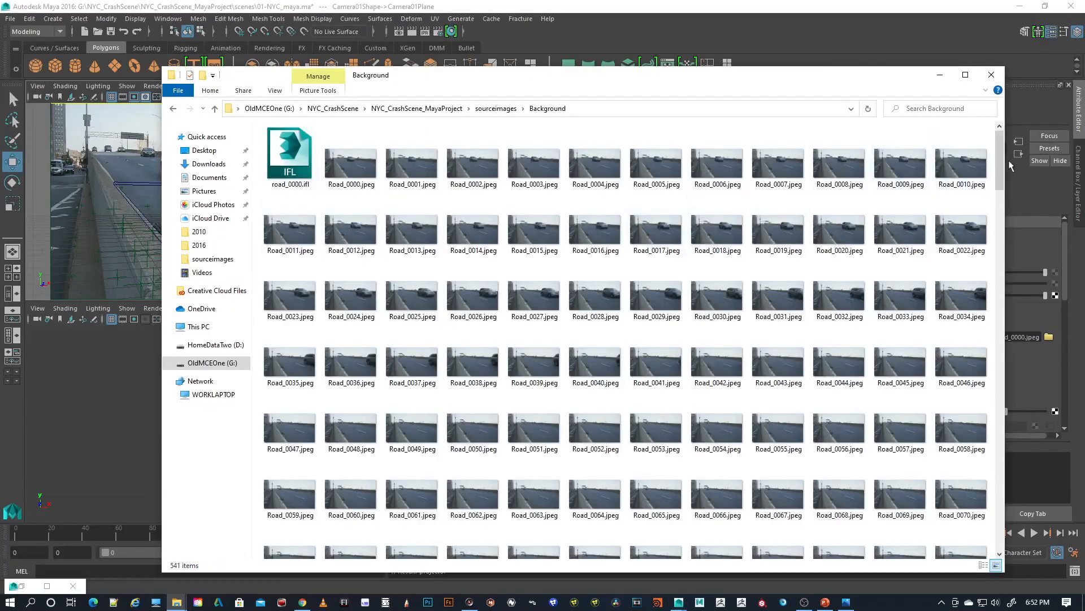
left_click_drag(1002, 166, 1014, 425)
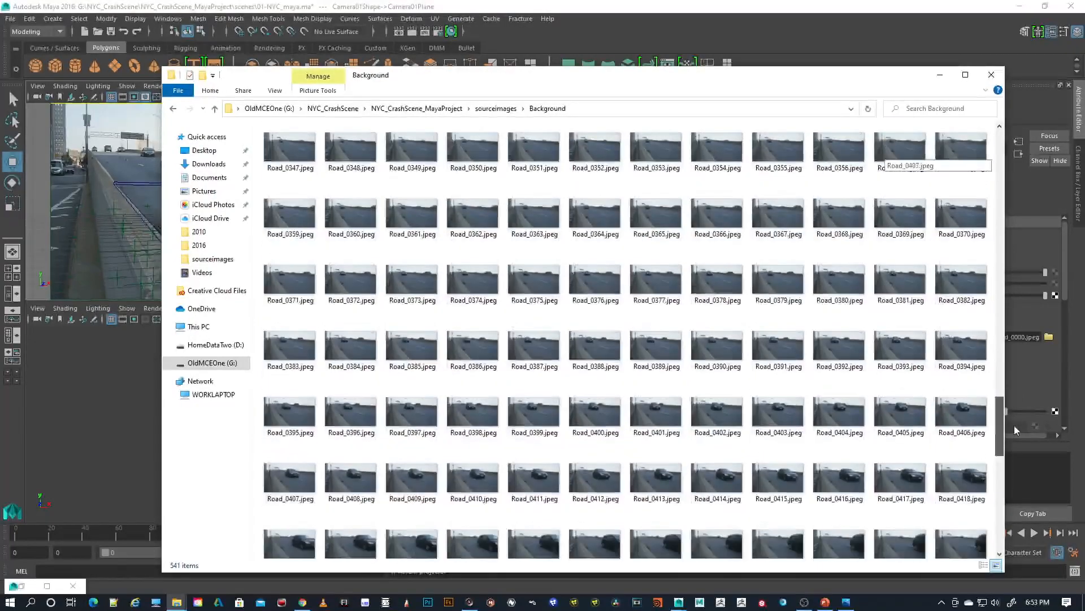
left_click(348, 348)
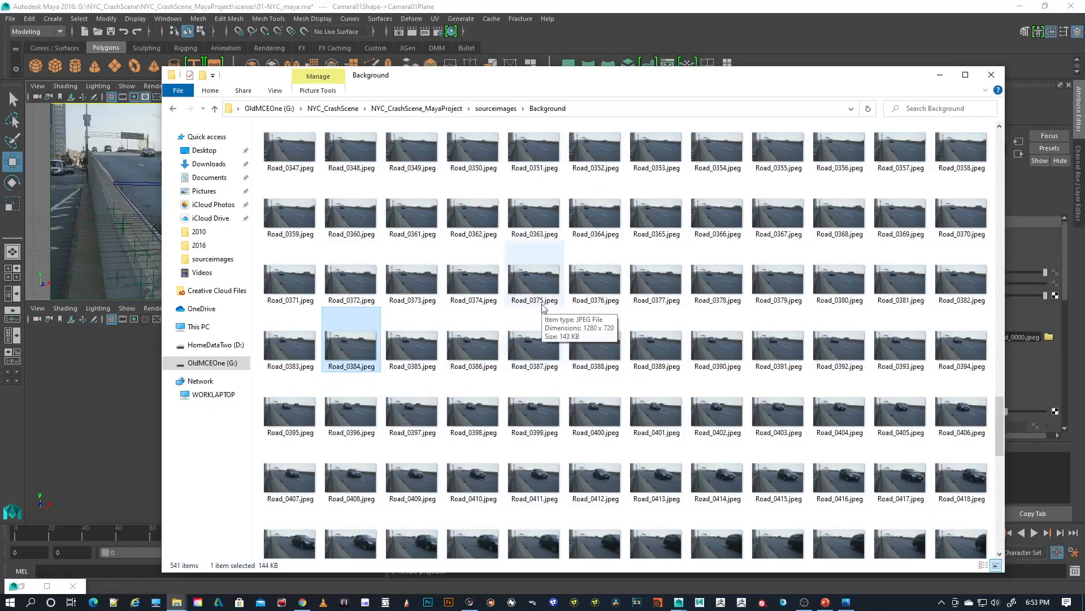
Step: Go back to the sourceimages folder and delete projection1-road_geo.jpg and the old Road_projection.jpeg
left_click(173, 108)
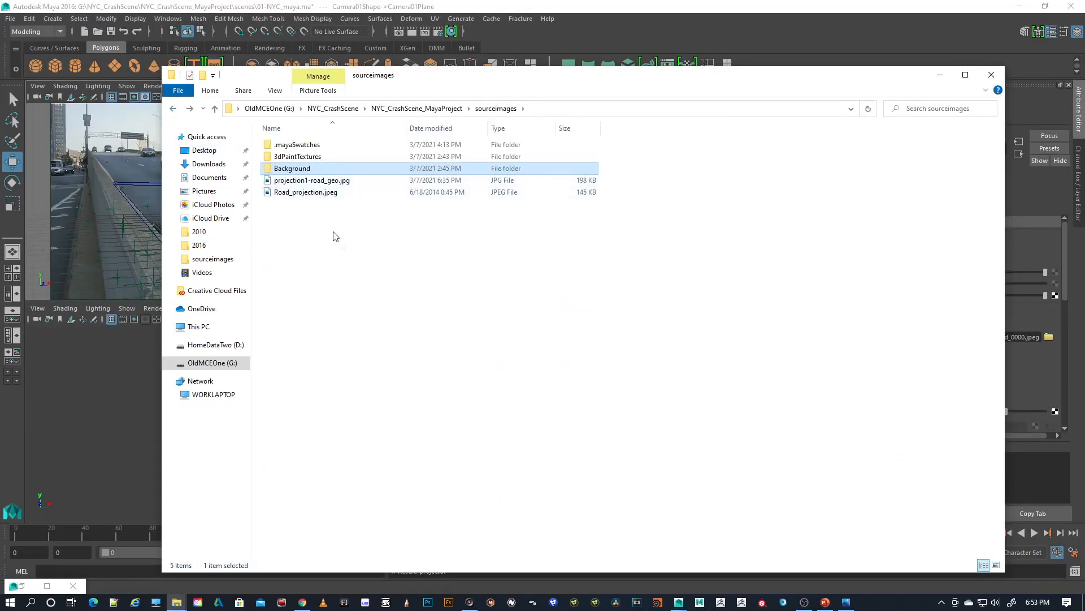
left_click(307, 181)
left_click(306, 194, "shift")
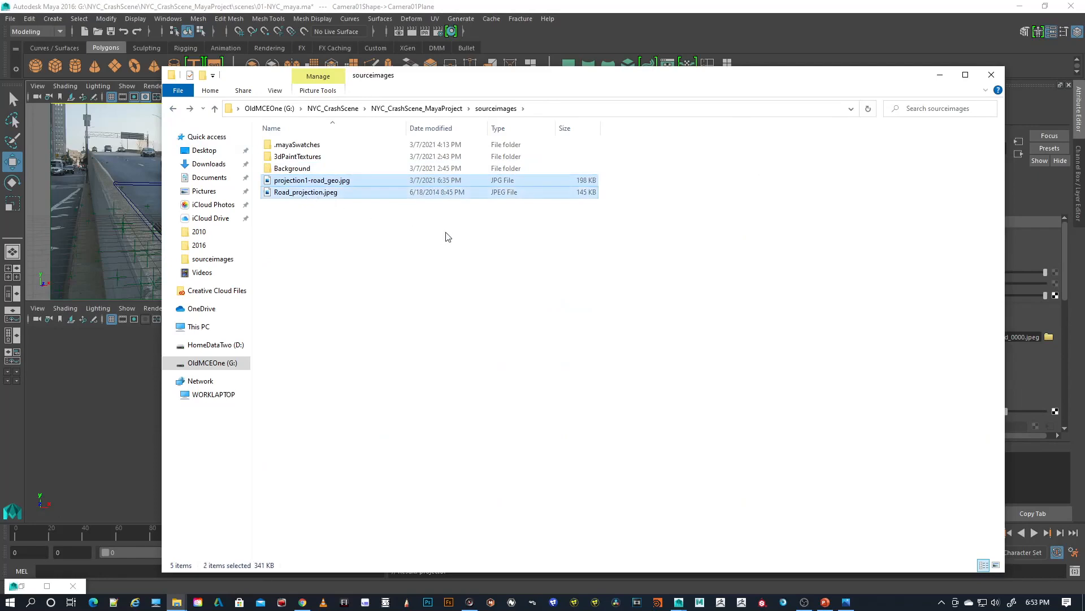
key("Delete")
key("Return")
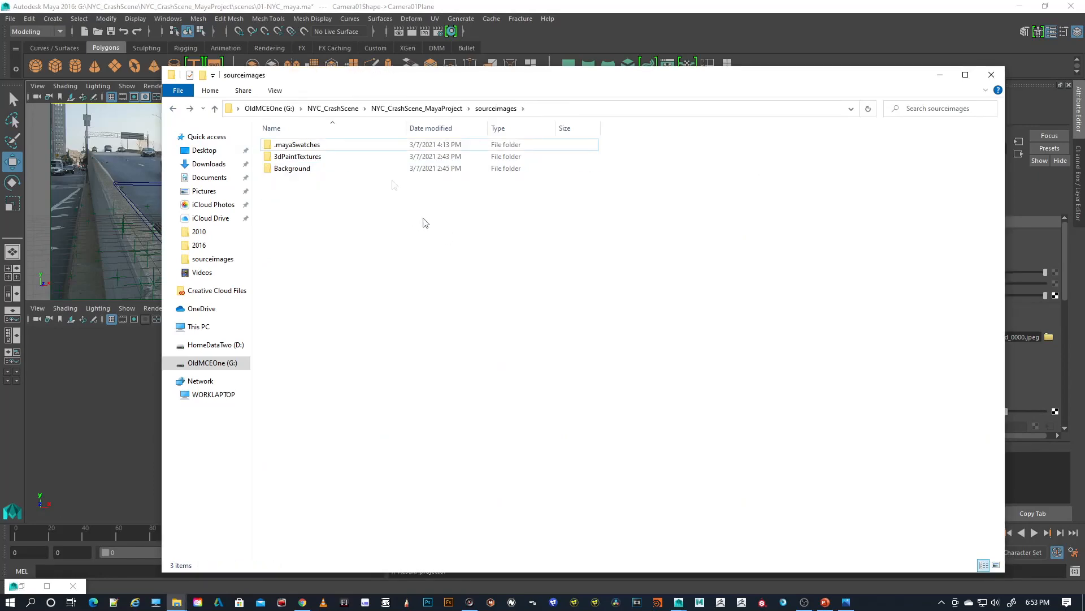
Step: Paste the copied Road_0384.jpeg into sourceimages, rename it Road_projection.jpeg, and return to Maya
key("ctrl+v")
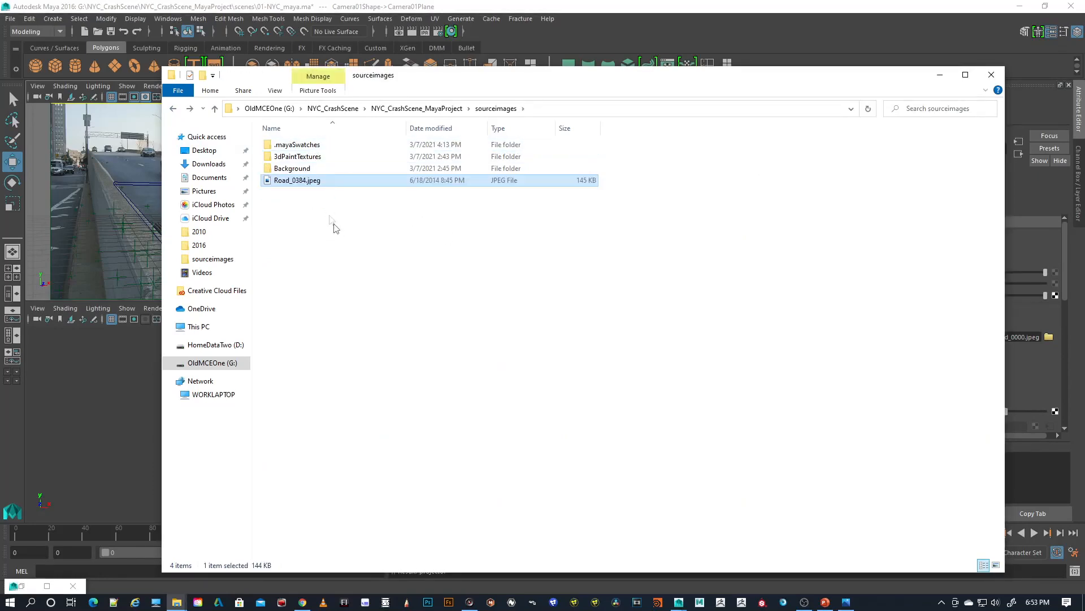
left_click(294, 181)
left_click(293, 181)
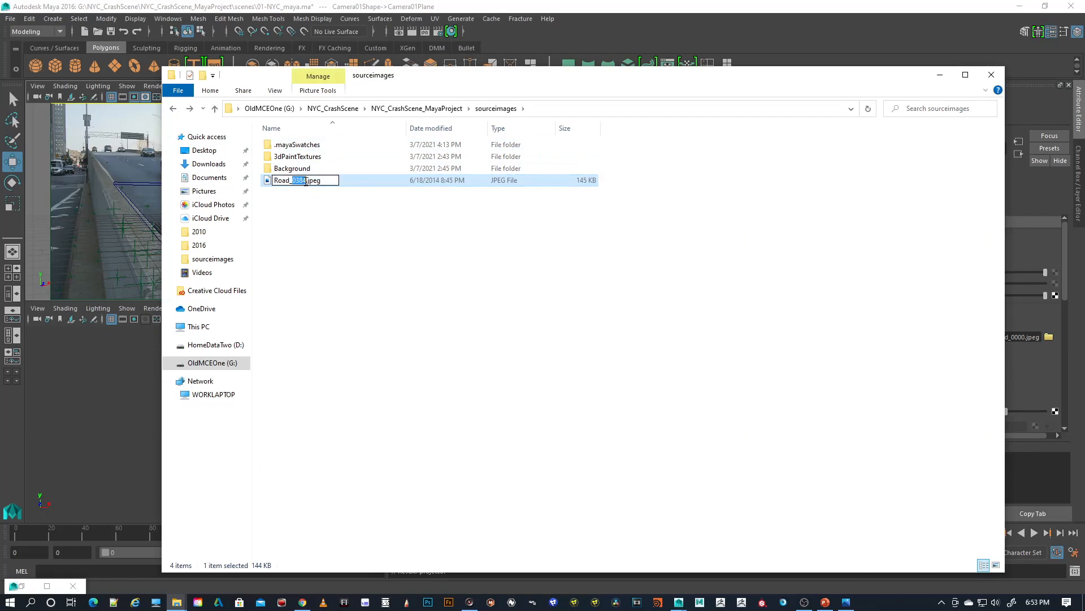
type("projection")
key("Return")
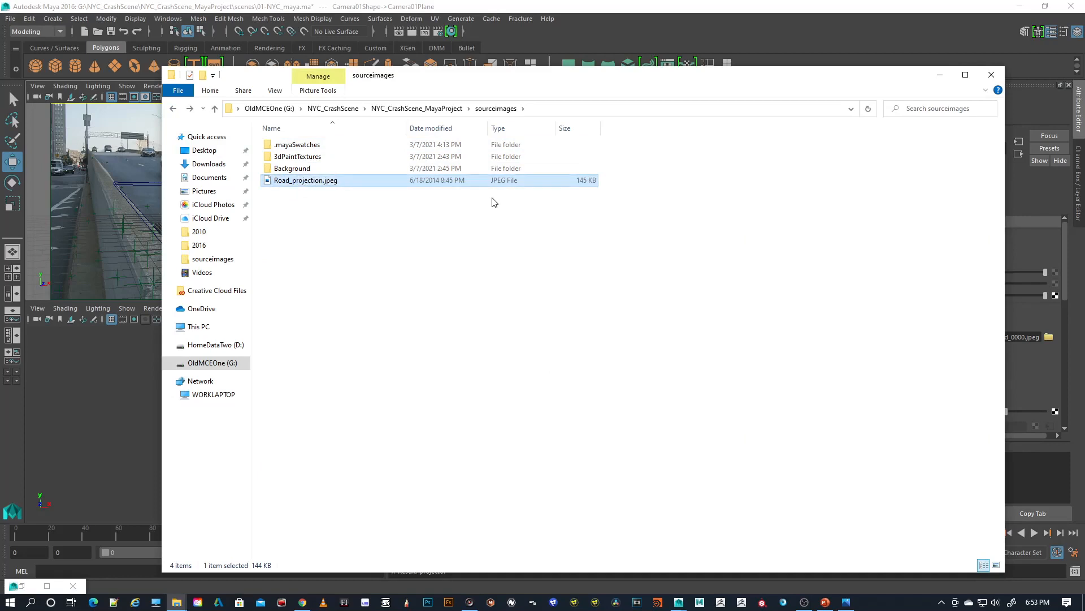
left_click(939, 79)
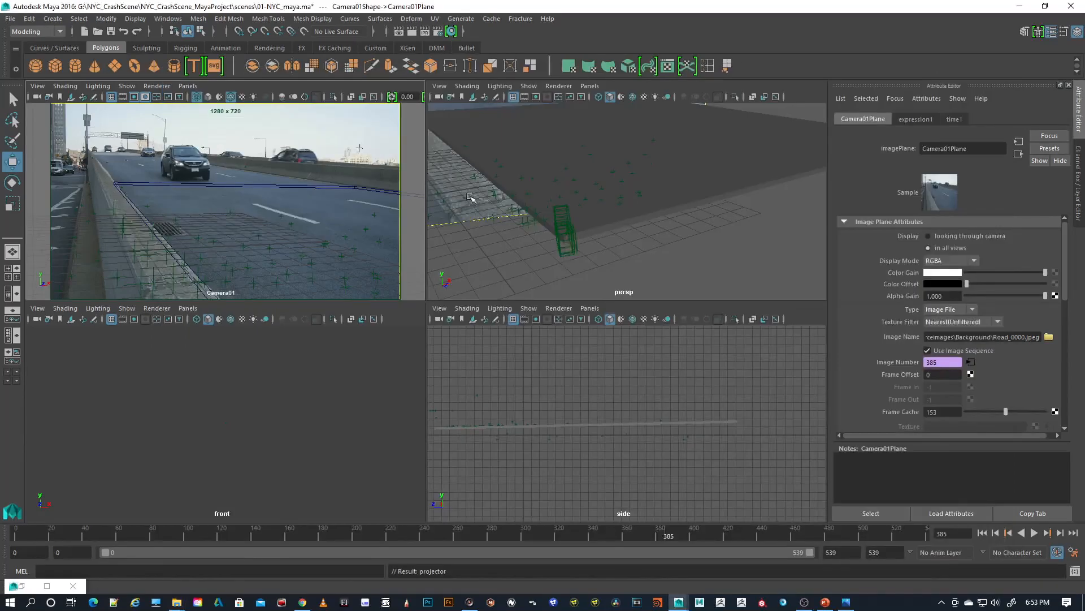
Step: Select the road cube in the perspective view and delete its construction history
left_click(710, 167)
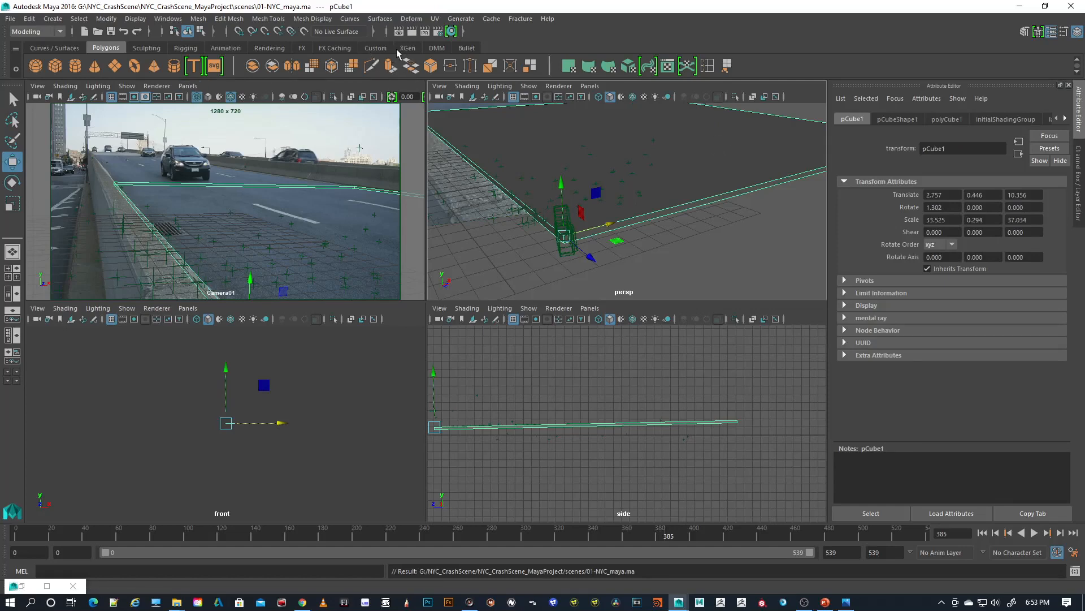
left_click(368, 48)
left_click(75, 63)
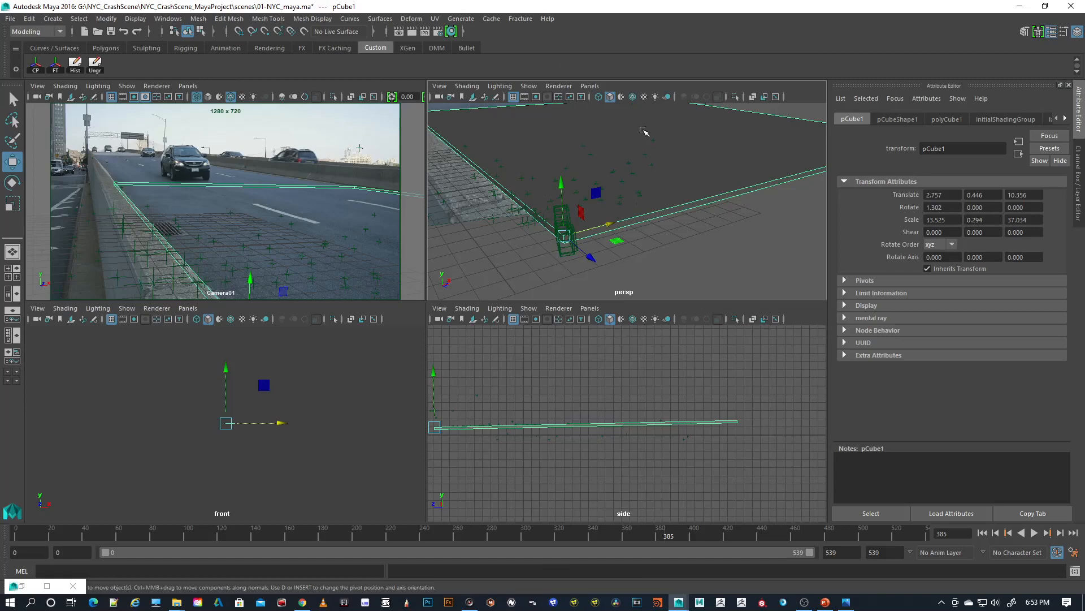
Step: Assign a new Lambert material to the road cube and name it road_TXT
right_click(704, 152)
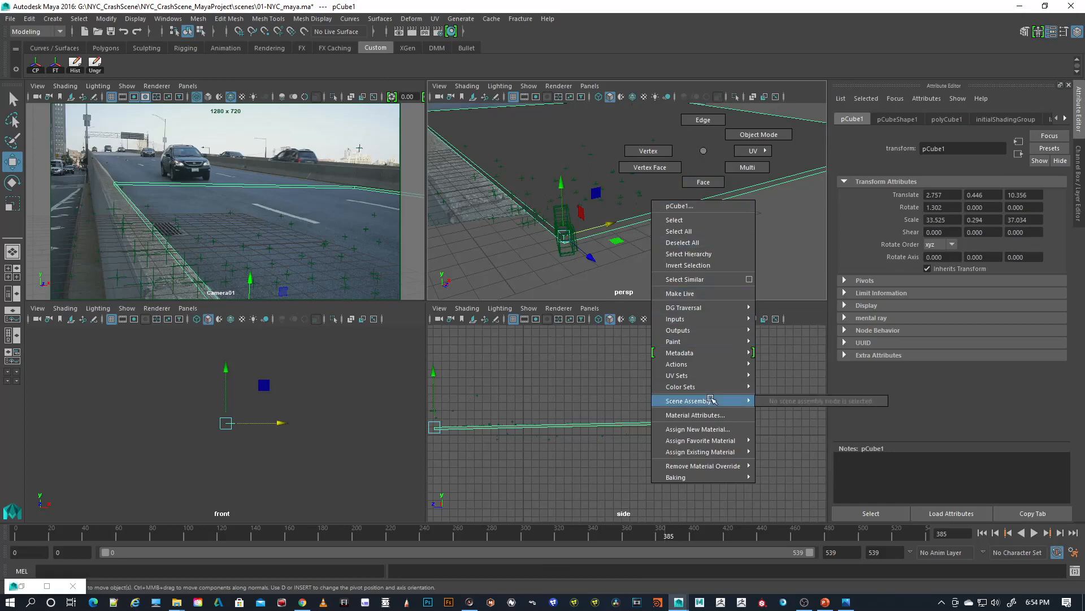
mouse_move(714, 443)
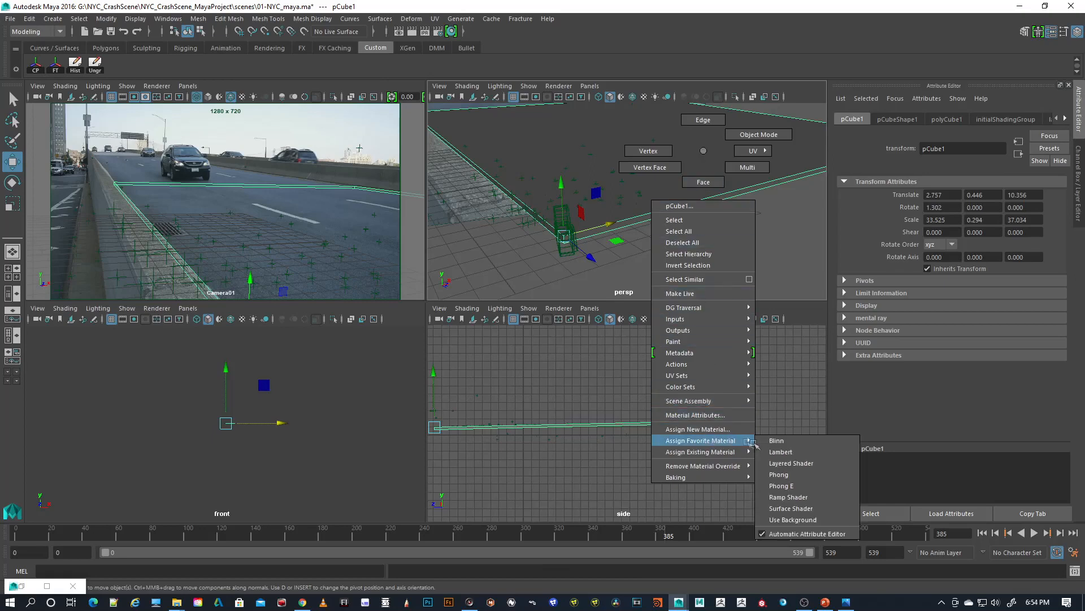
left_click(792, 453)
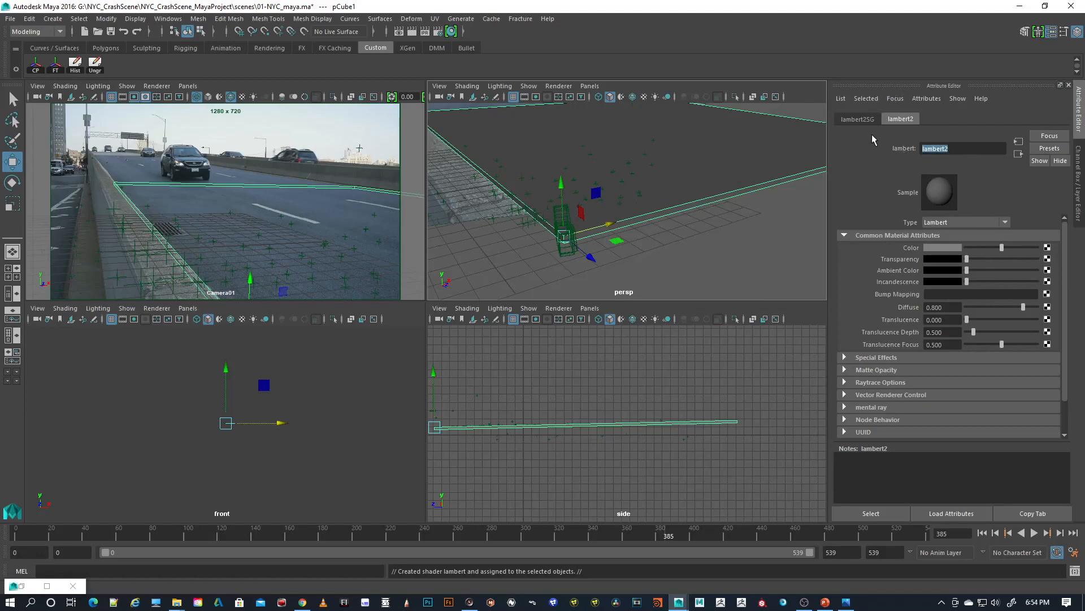
type("road_TXT")
key("Return")
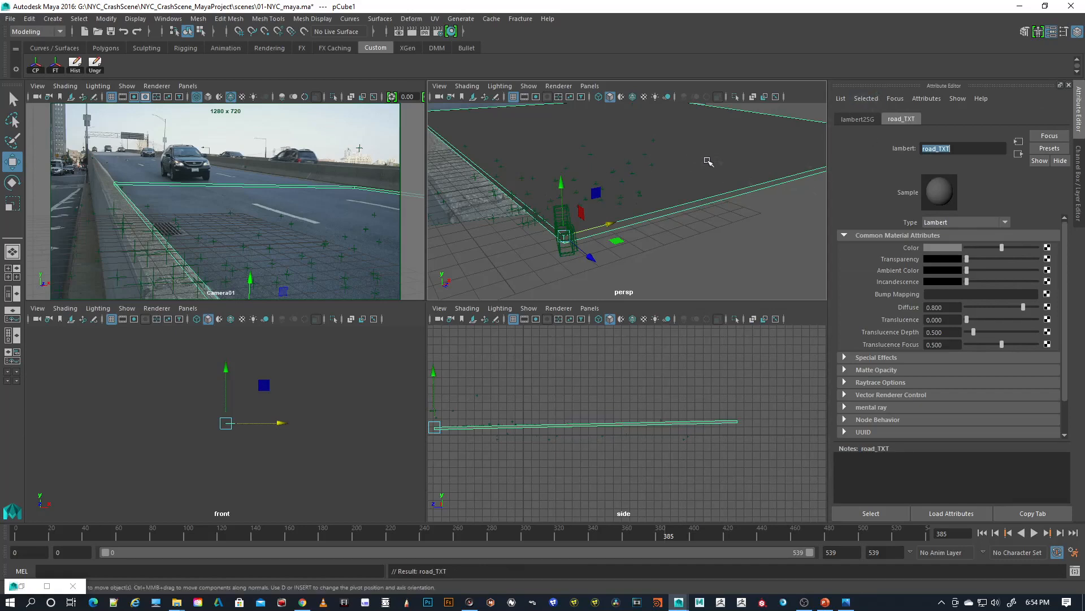
Step: Connect a File texture, created as a projection, to the color of the road_TXT material
left_click(1047, 247)
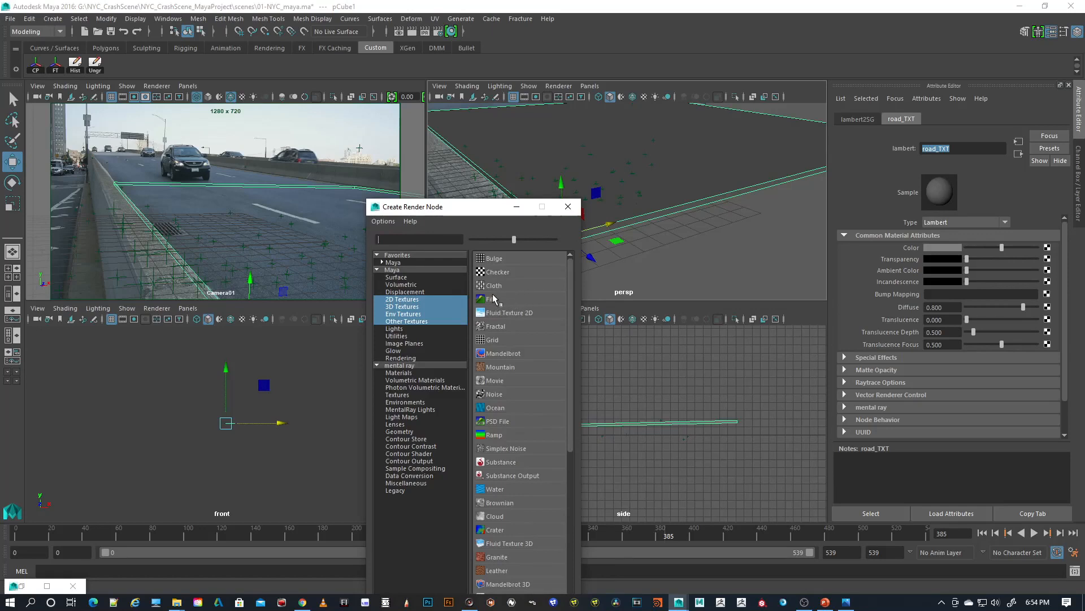
right_click(515, 301)
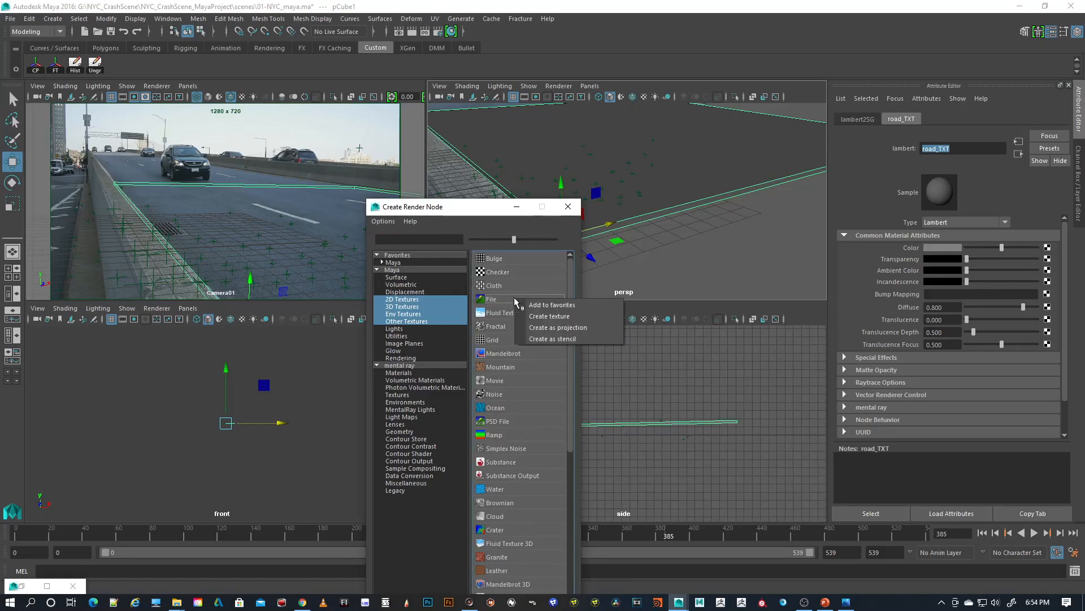
left_click(571, 327)
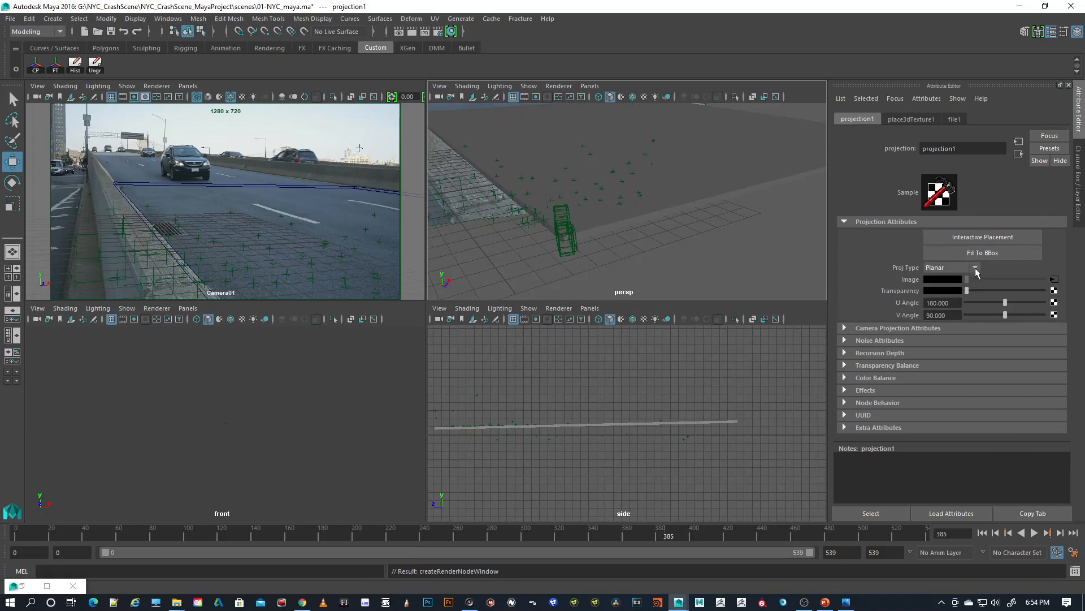
Step: Set the projection type to Perspective and link the projection to the projectorShape camera
left_click(975, 268)
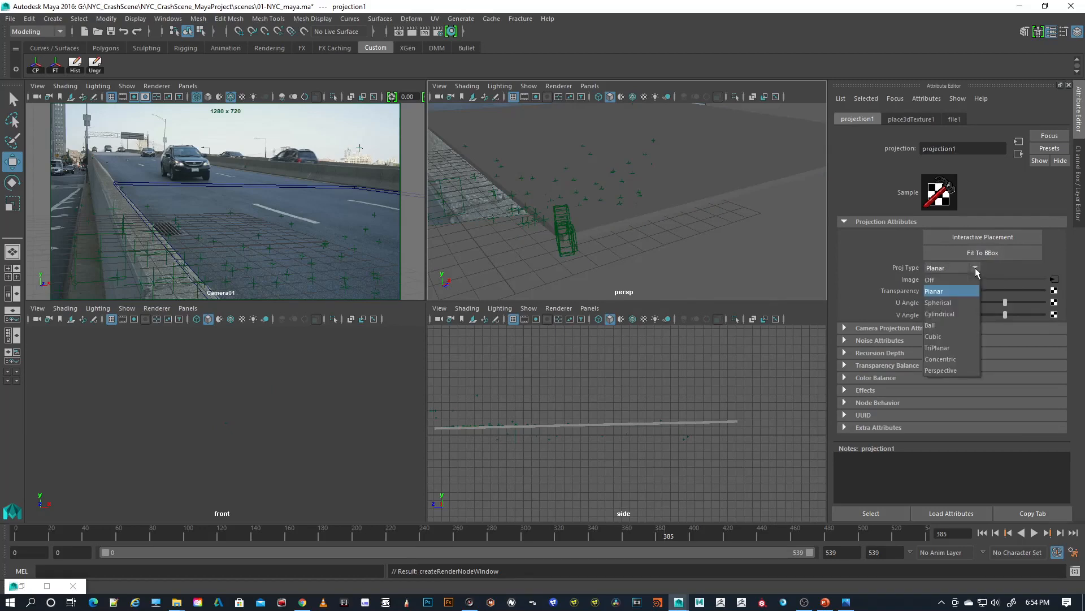
left_click(952, 370)
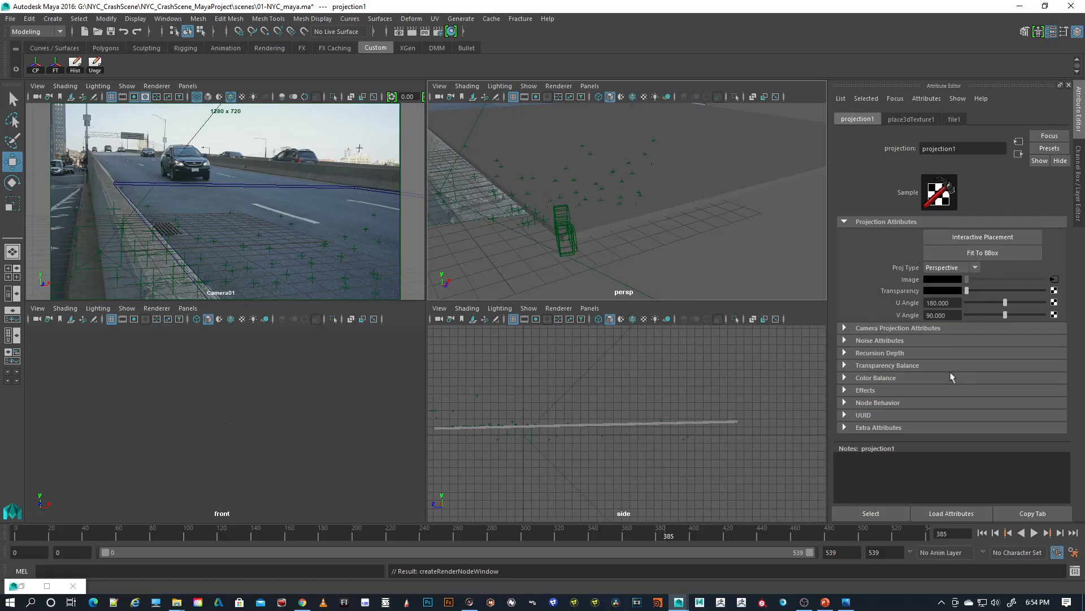
left_click(847, 329)
left_click(1007, 340)
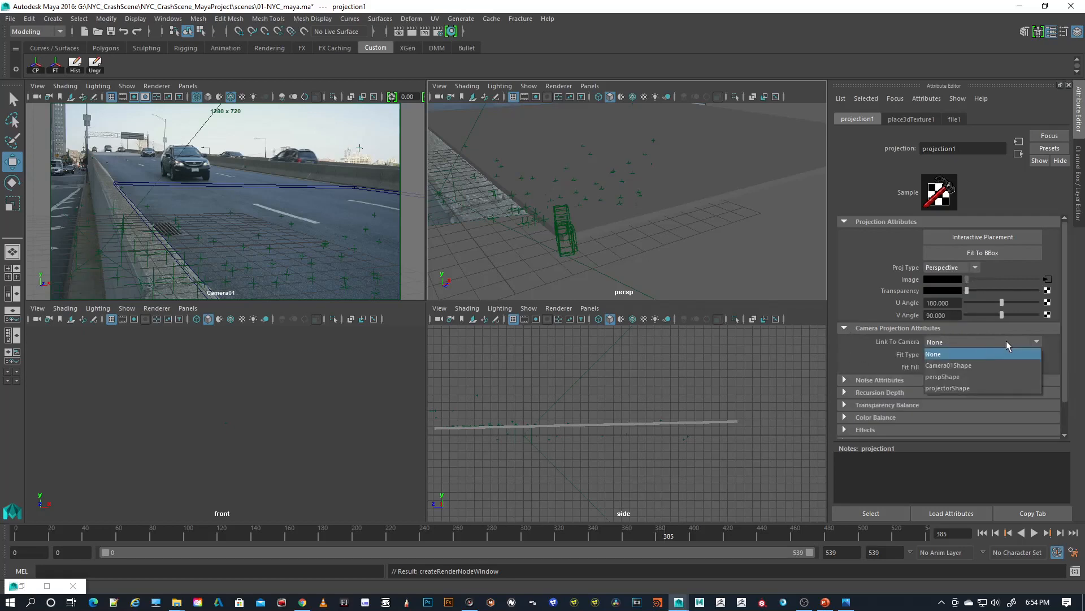
left_click(973, 386)
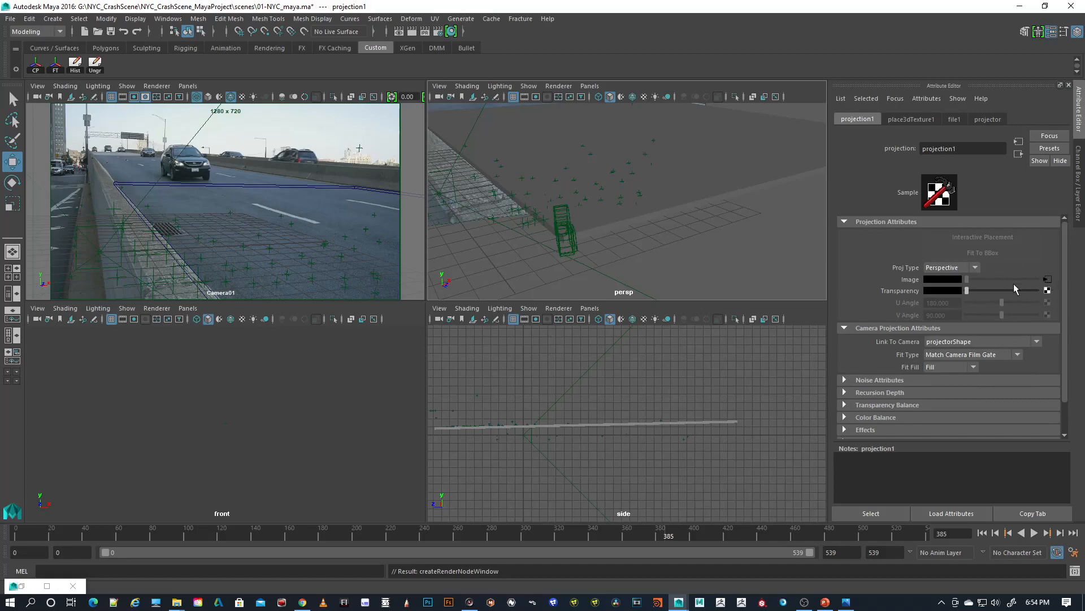
Step: Load Road_projection.jpeg from the sourceimages folder as the image of the projection's file texture
left_click(1048, 280)
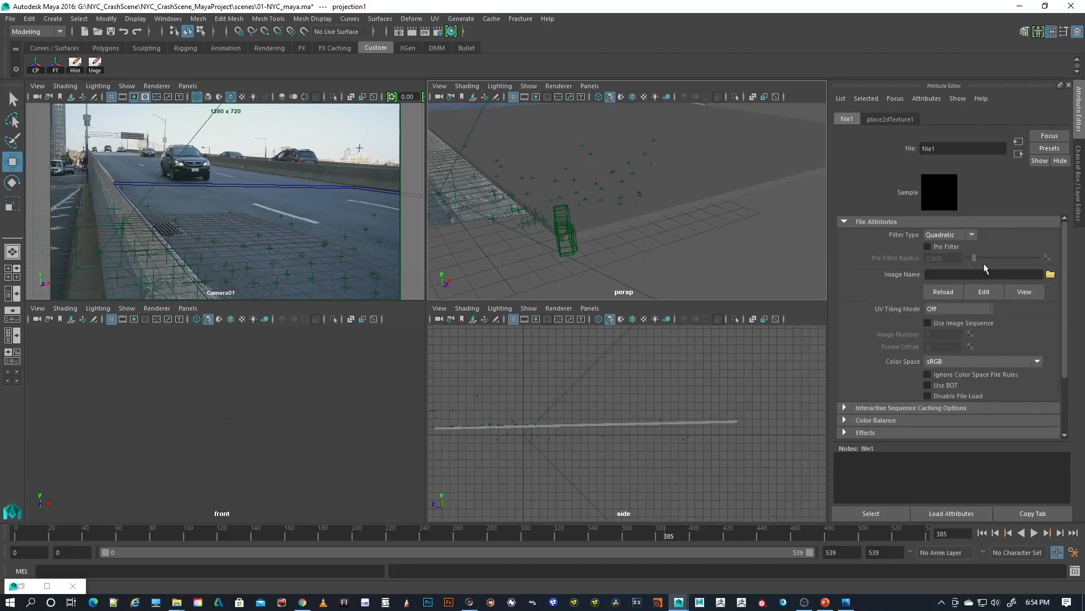
left_click(1050, 275)
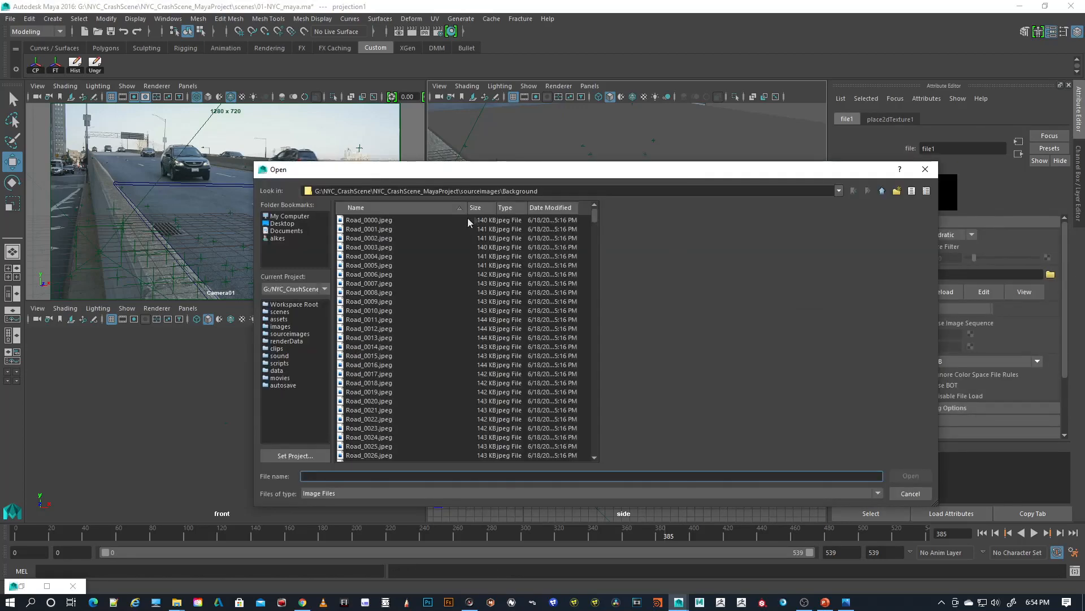
left_click(882, 191)
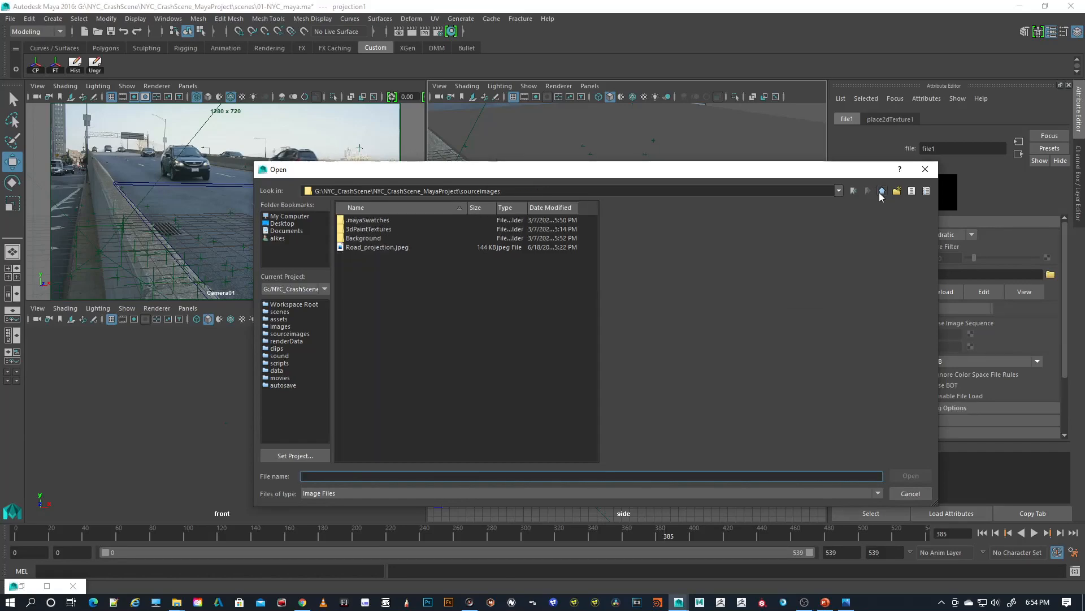
left_click(371, 247)
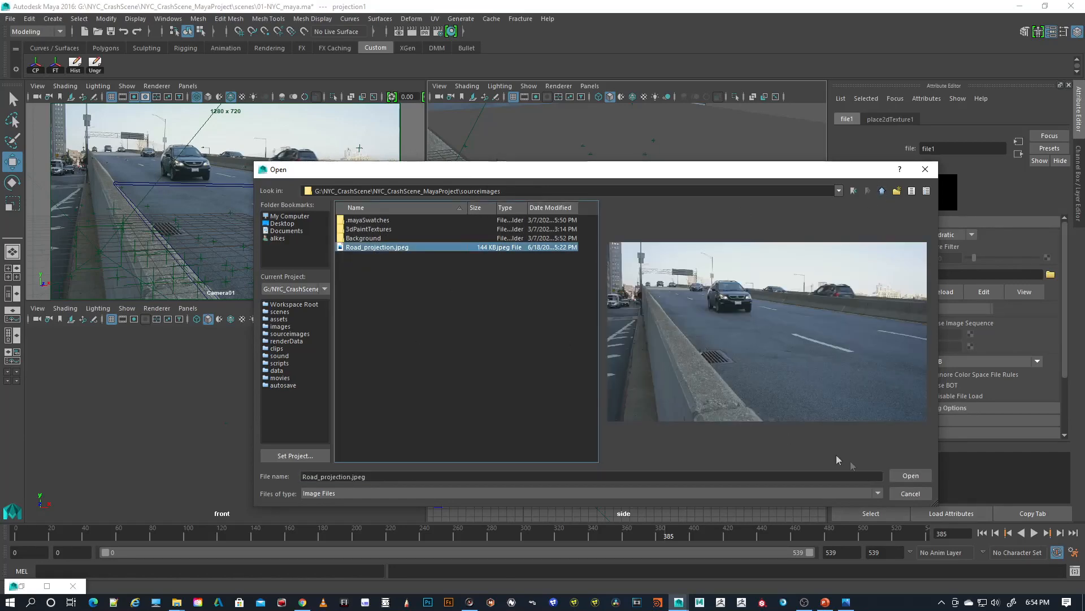
left_click(909, 476)
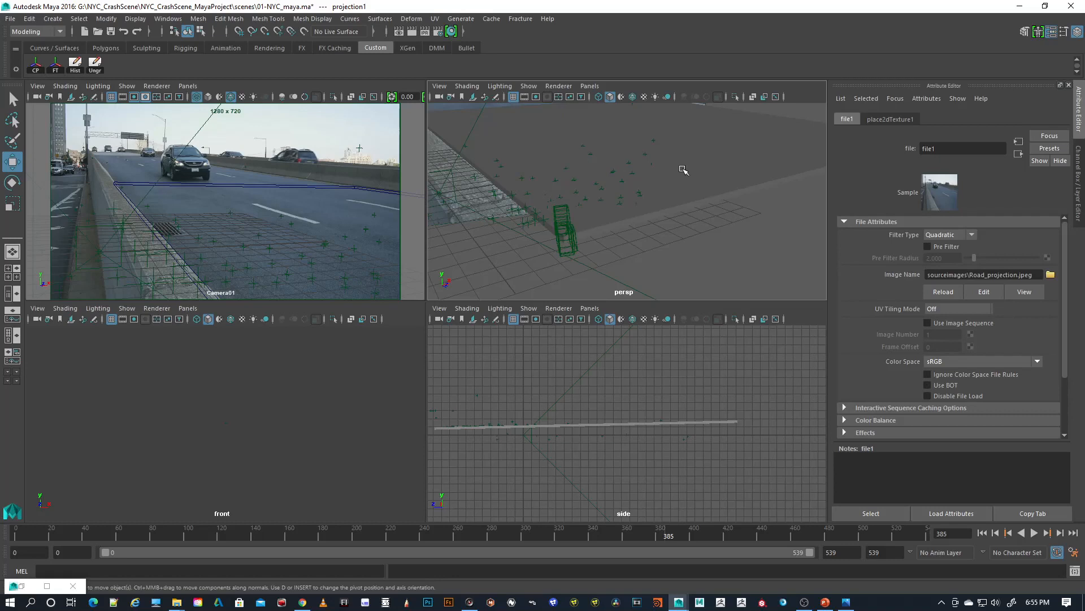
Step: Turn on textured display in the perspective and Camera01 views and switch the perspective view's renderer to Viewport 2.0
key("6")
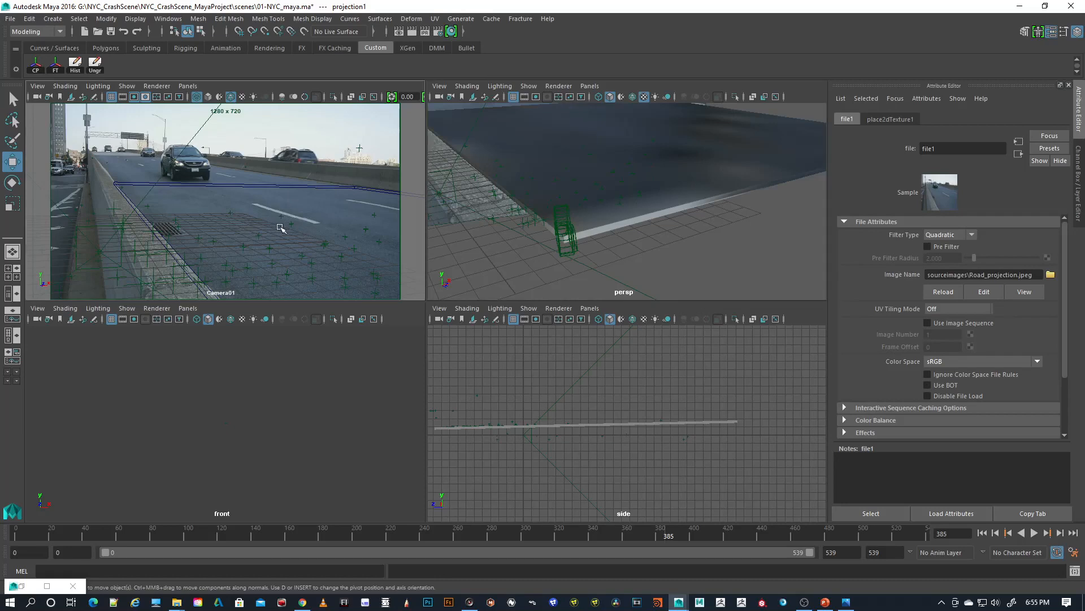
key("6")
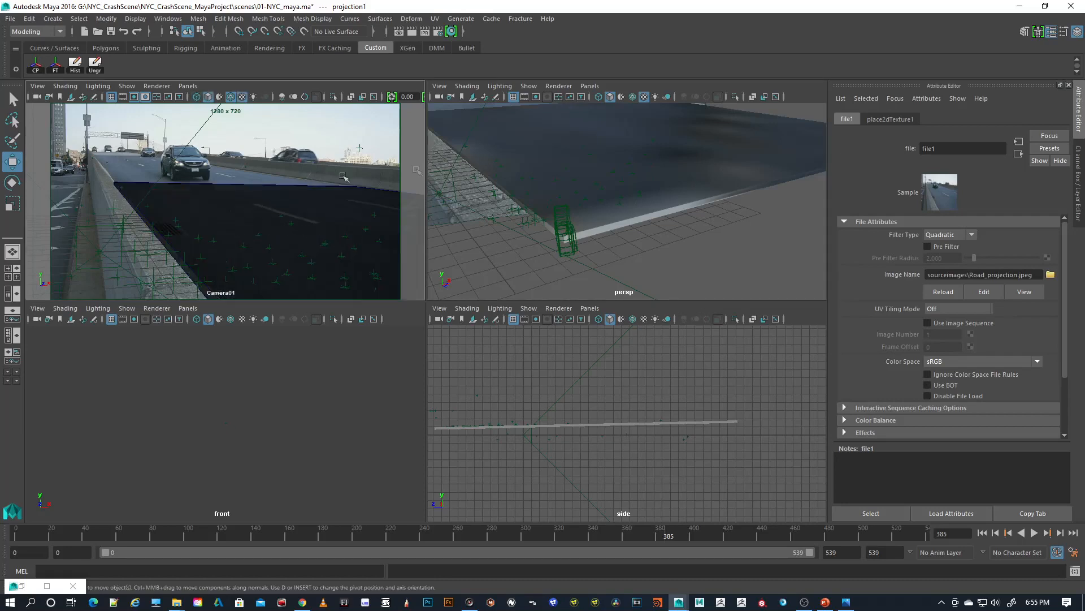
left_click(563, 88)
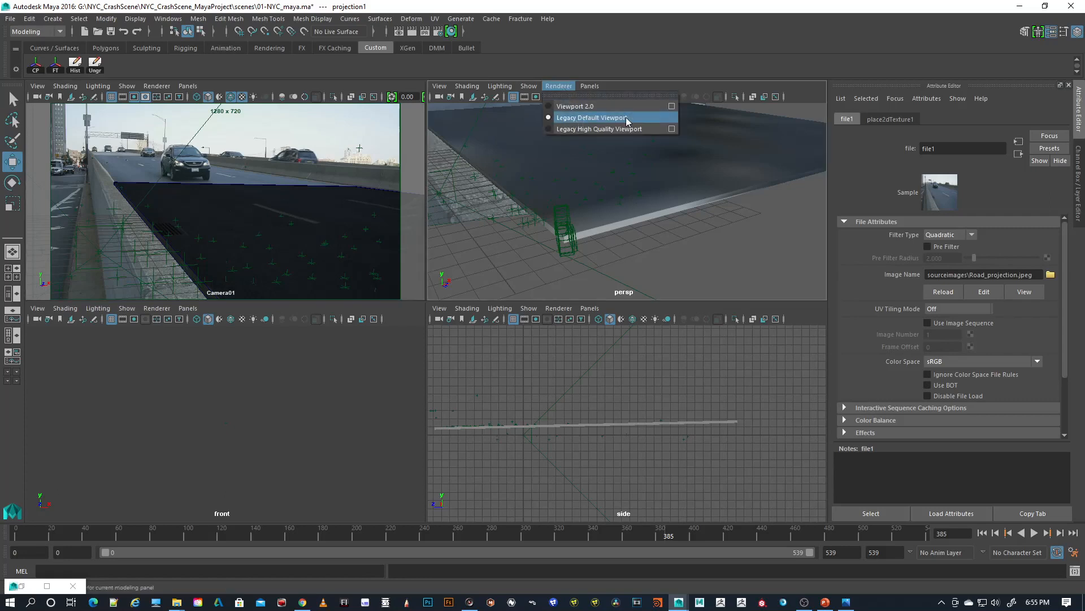
left_click(568, 107)
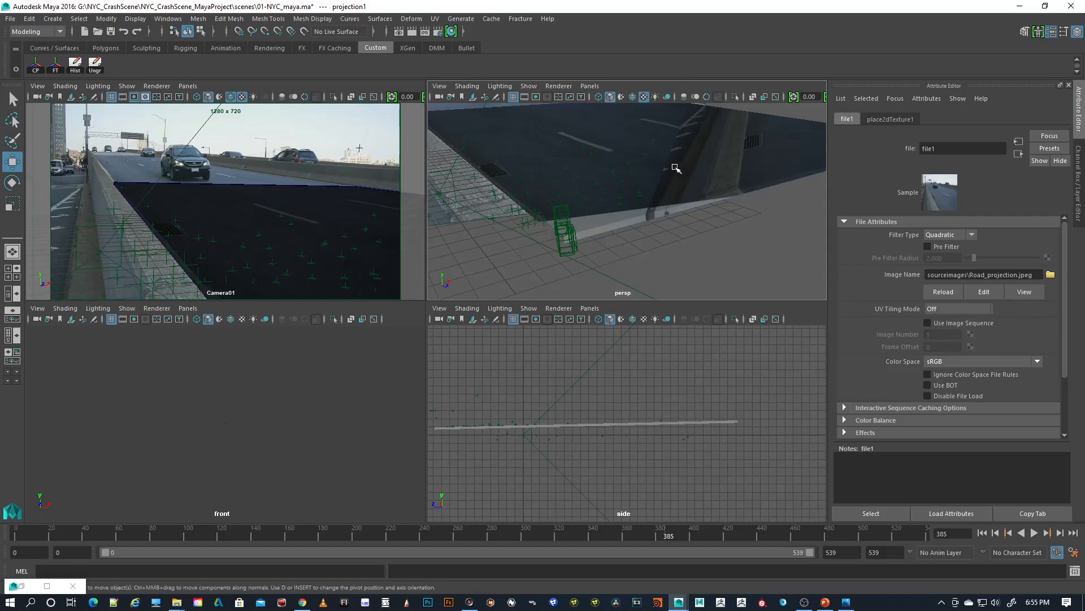
Step: Examine the projected road texture from several angles in the perspective view and maximize the Camera01 view
middle_click_drag(659, 151, 686, 229, "alt")
left_click_drag(671, 188, 718, 192, "alt")
right_click_drag(719, 192, 613, 192, "alt")
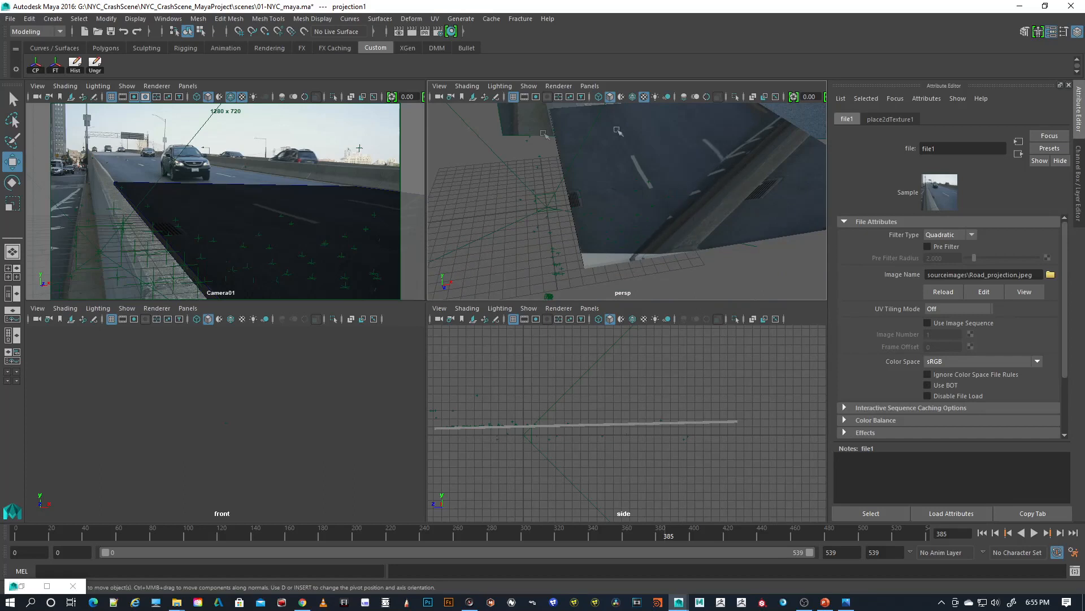
left_click_drag(631, 195, 620, 223, "alt")
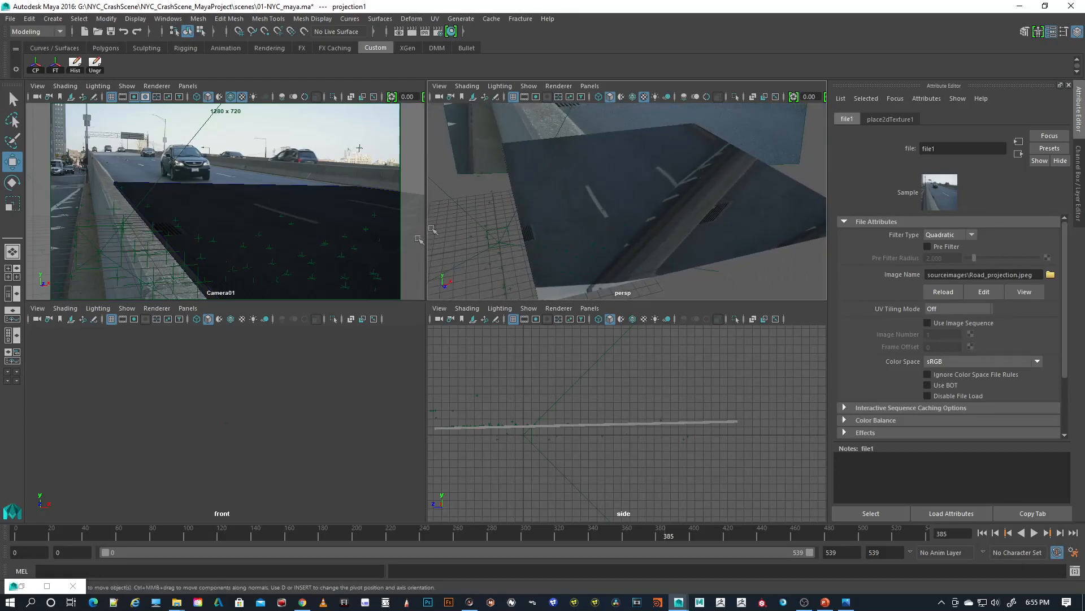
key("space")
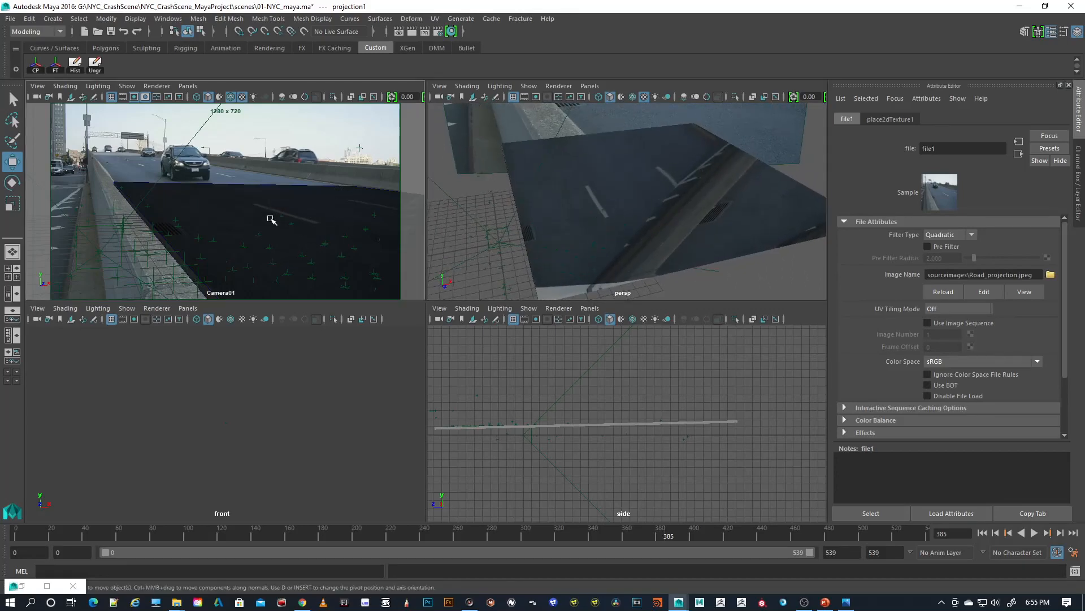
key("space")
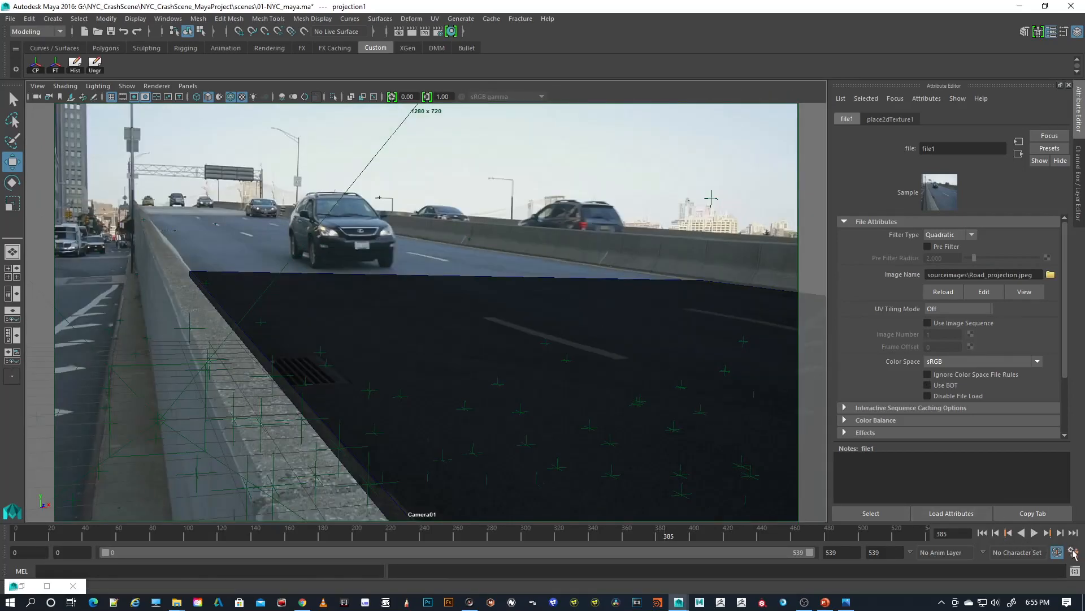
Step: Save the scene, then enable color management in the Maya preferences and save the preferences
key("ctrl+s")
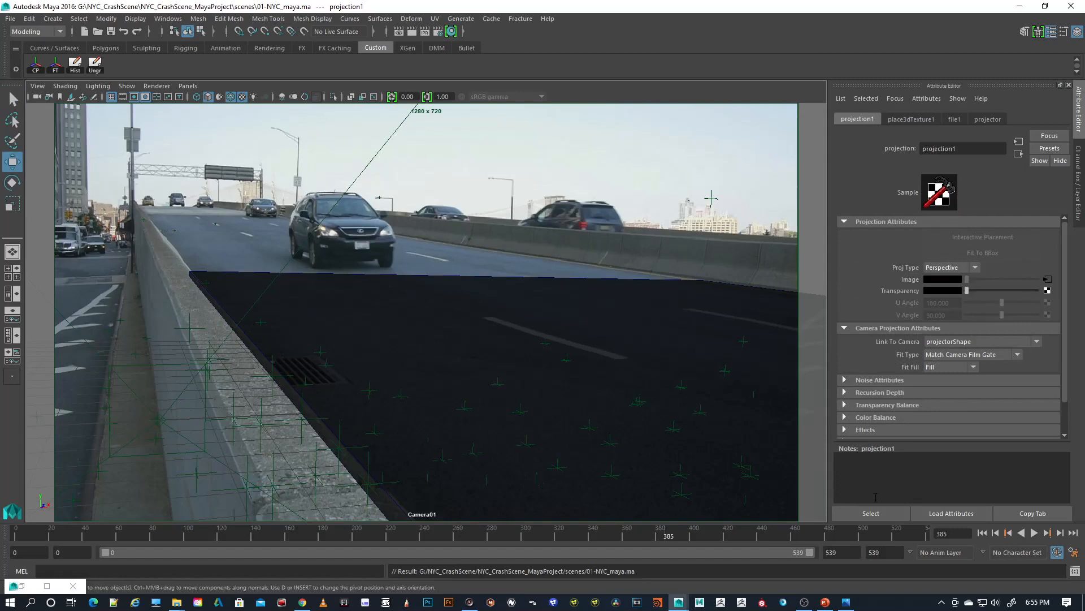
left_click(1068, 554)
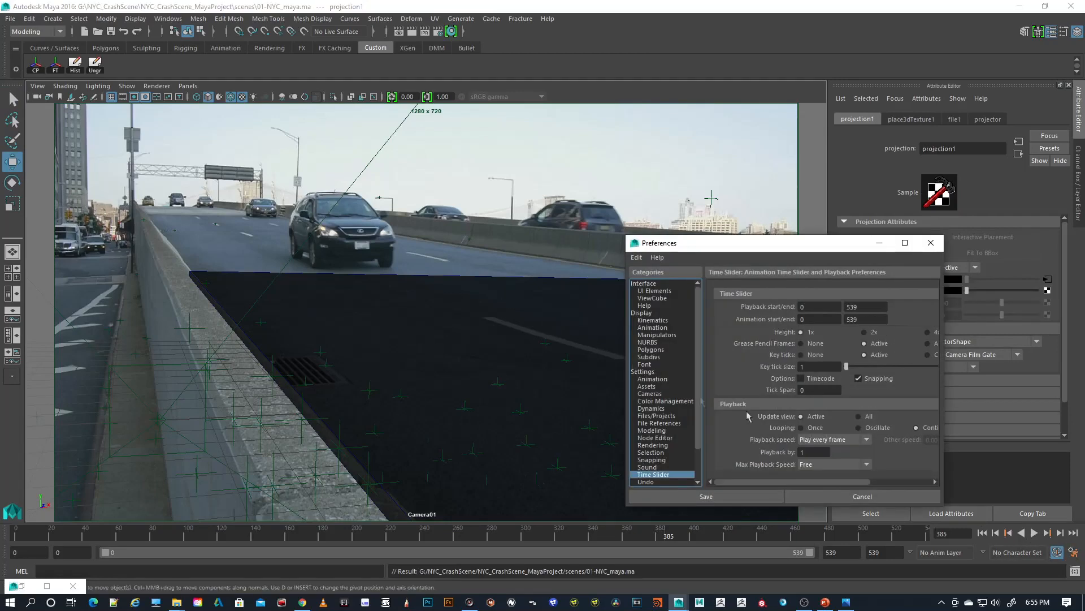
left_click(675, 402)
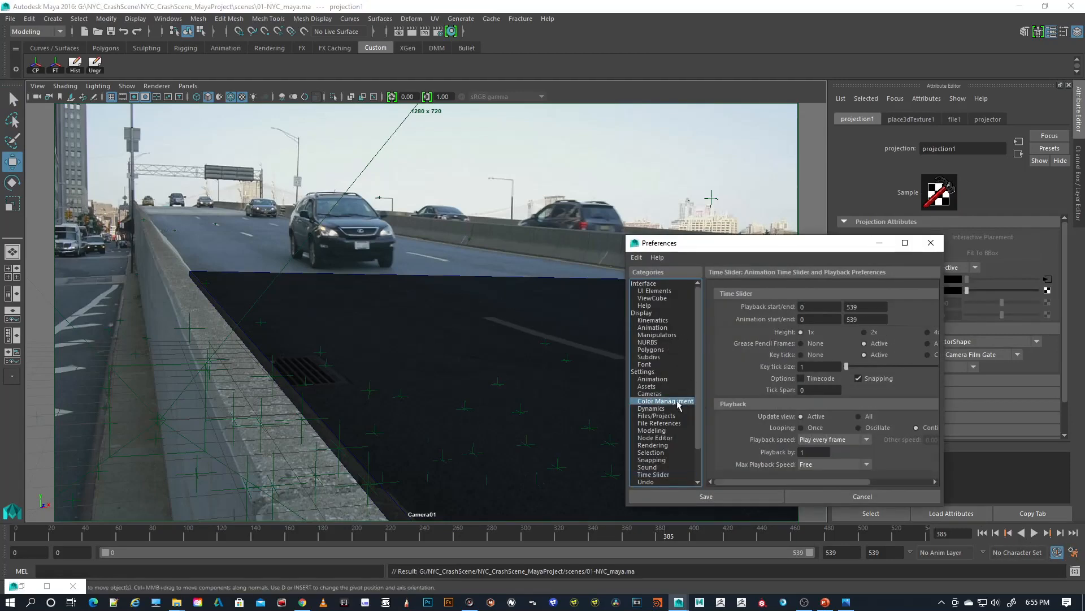
left_click(737, 311)
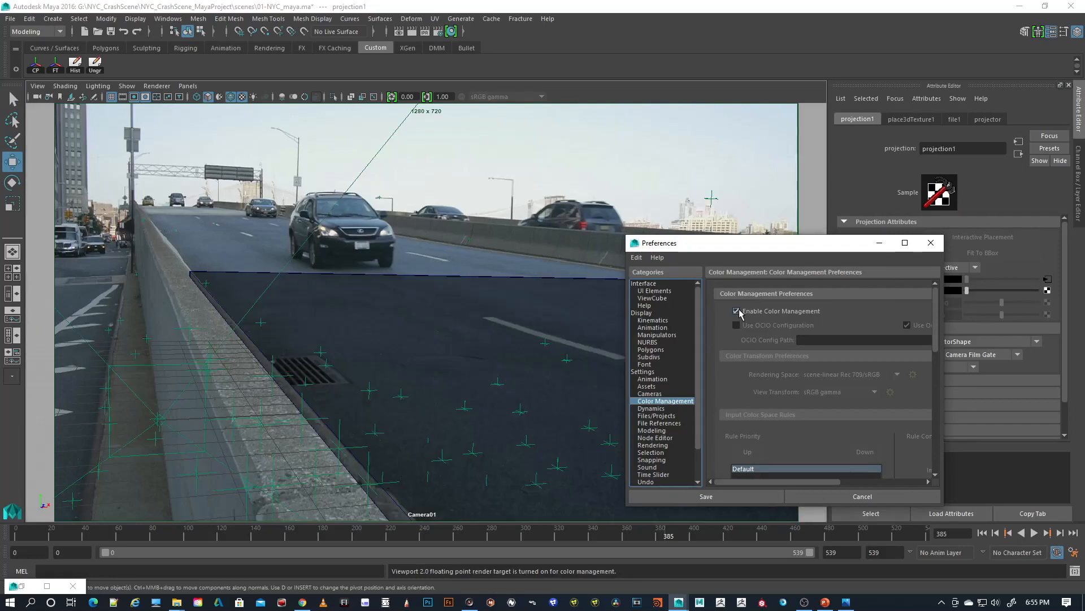
left_click(737, 496)
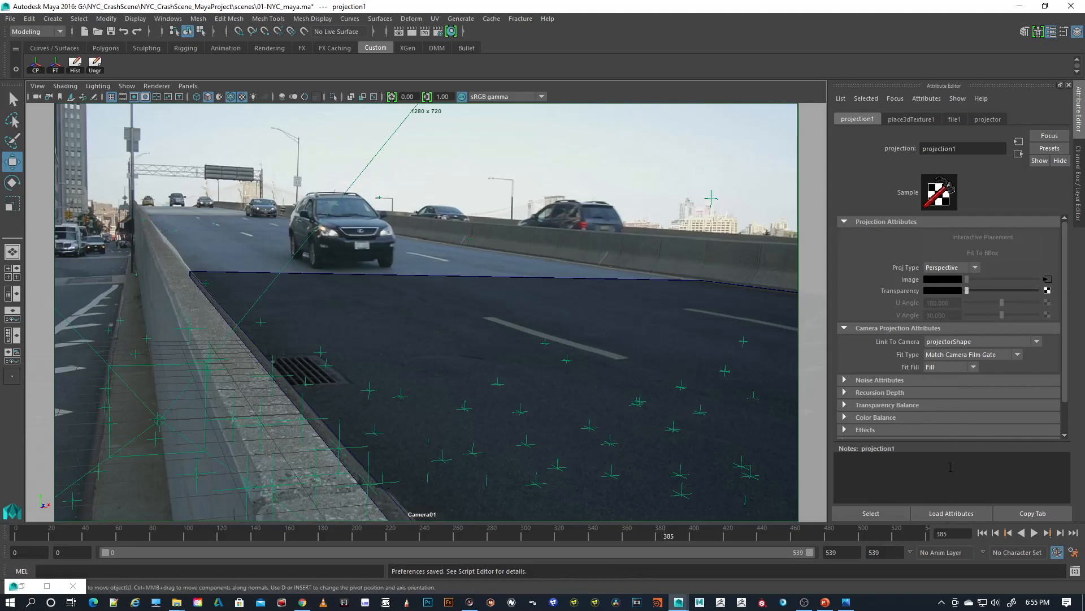
Step: Create an ambient light and switch the Camera01 view to display the scene with all lights
left_click(55, 22)
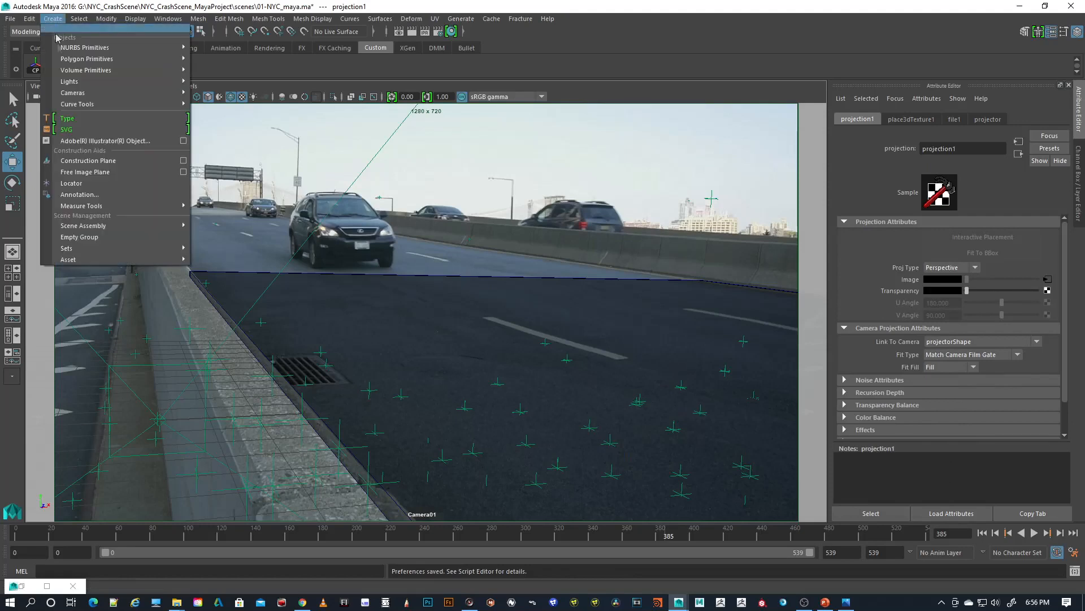
mouse_move(101, 96)
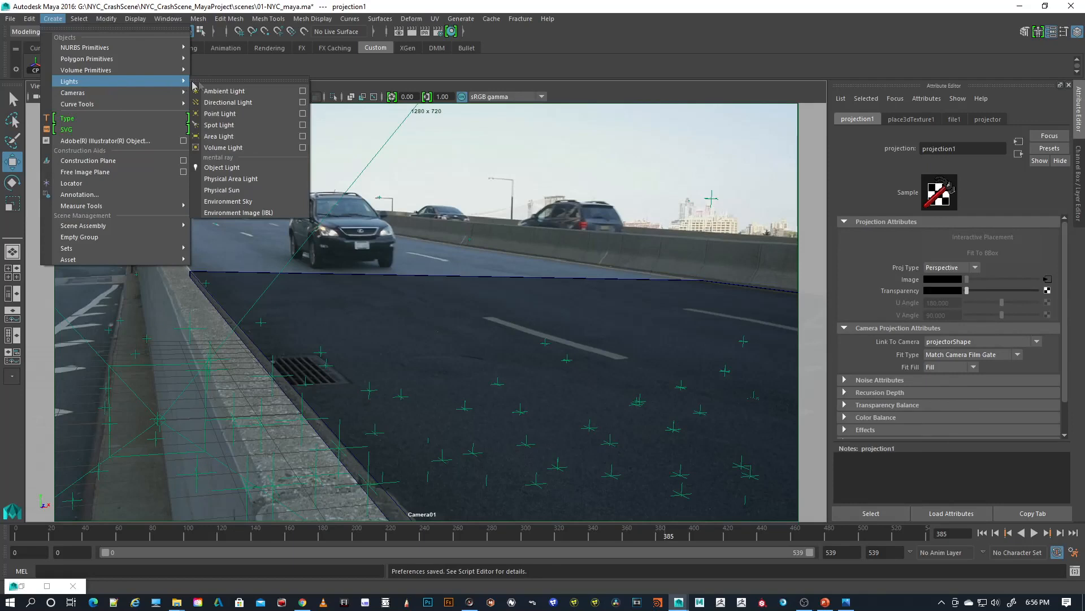
left_click(229, 94)
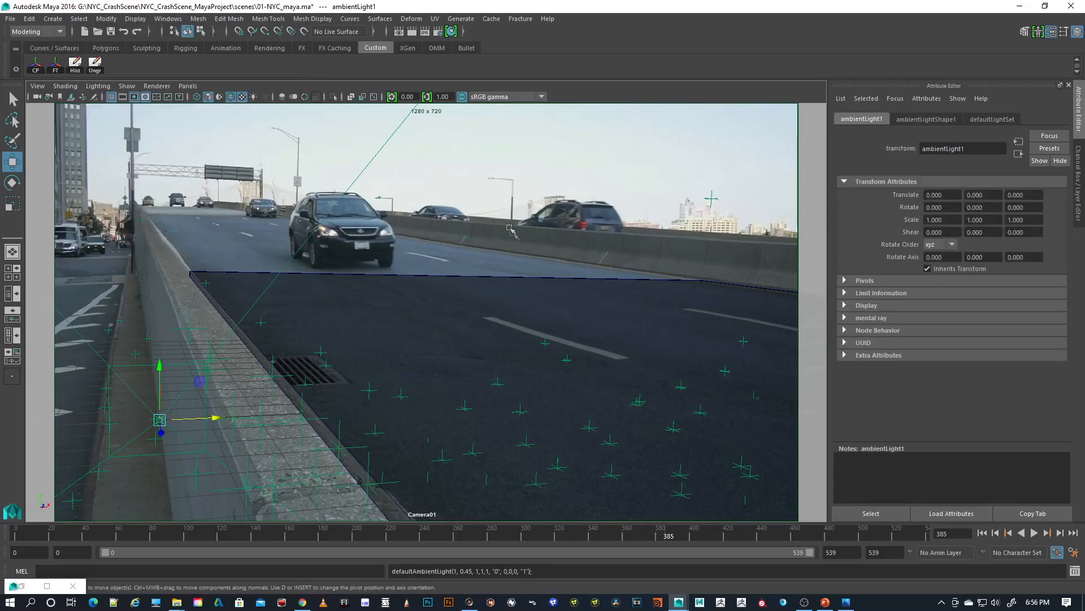
key("7")
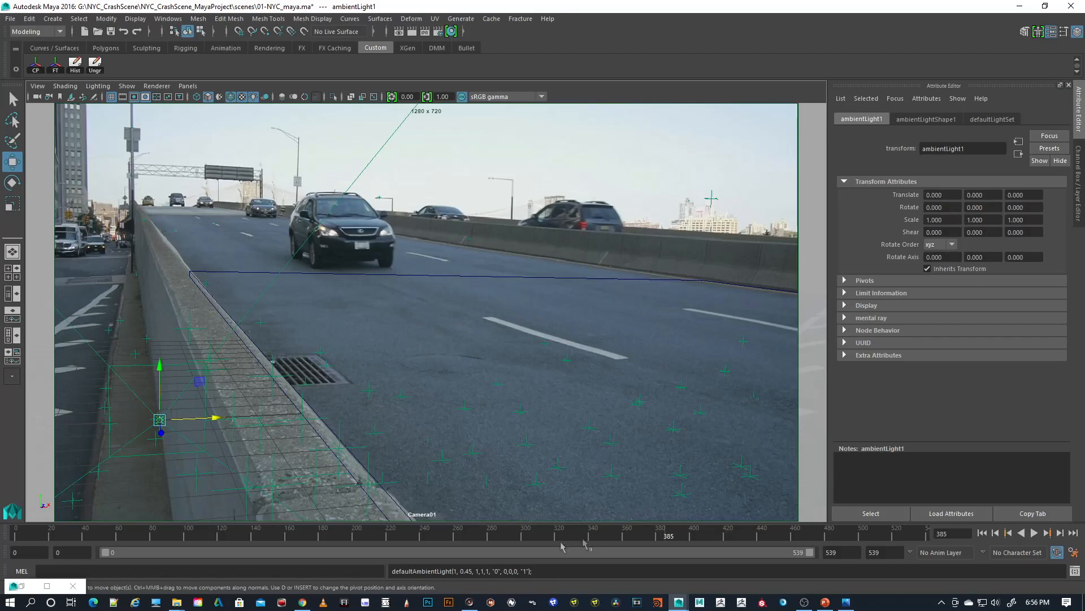
Step: Scrub the timeline back to frame 0 in the Camera01 view and return to the four-view layout
left_click_drag(225, 535, 5, 533)
key("space")
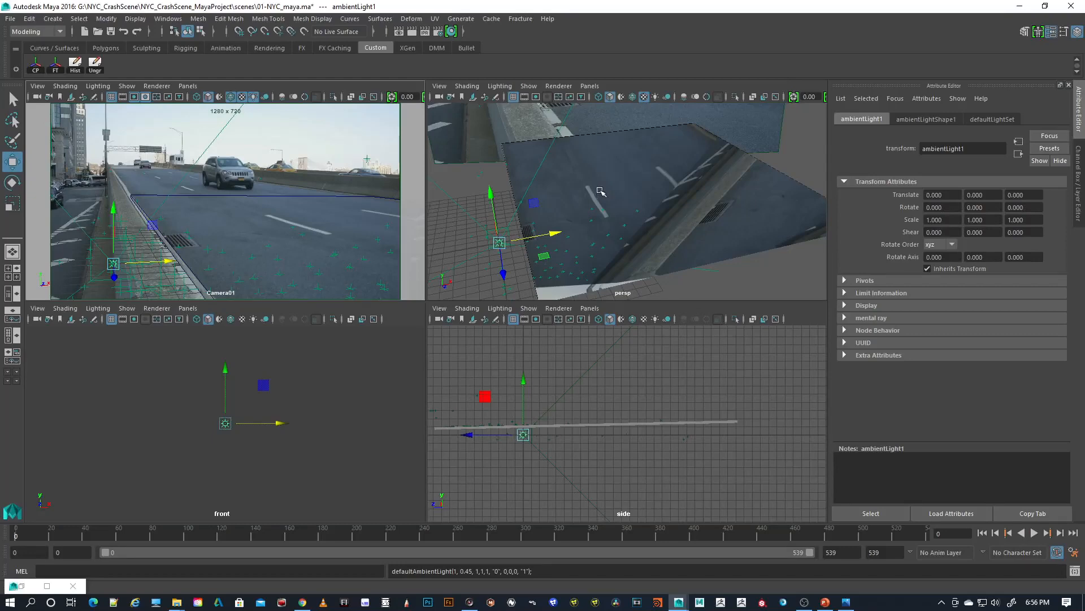
Step: Try moving the road cube along its Z axis in the perspective view and undo the move
left_click(760, 240)
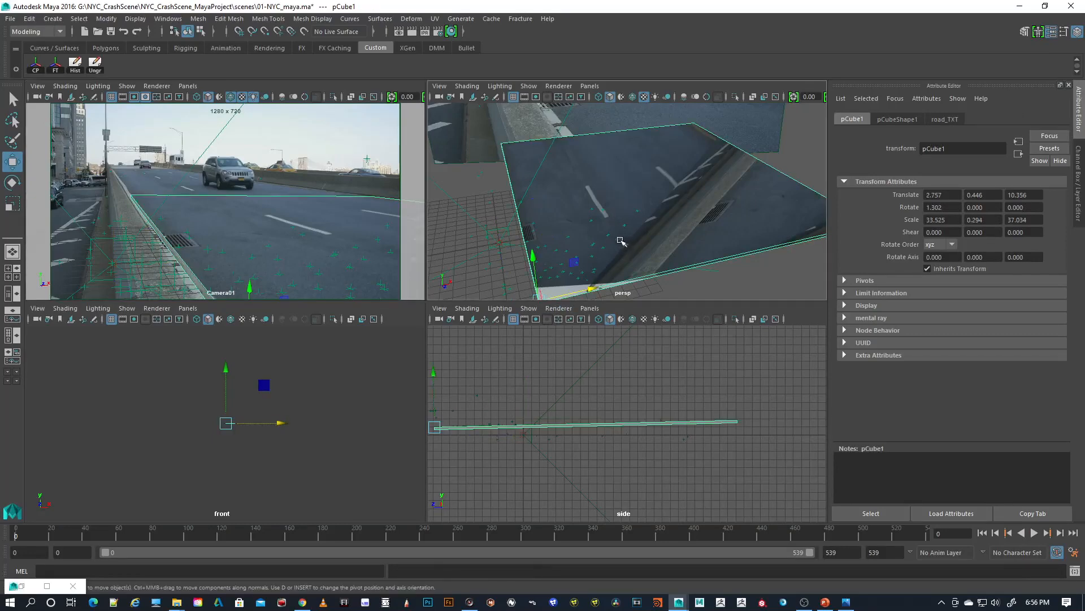
left_click_drag(609, 238, 623, 255, "alt")
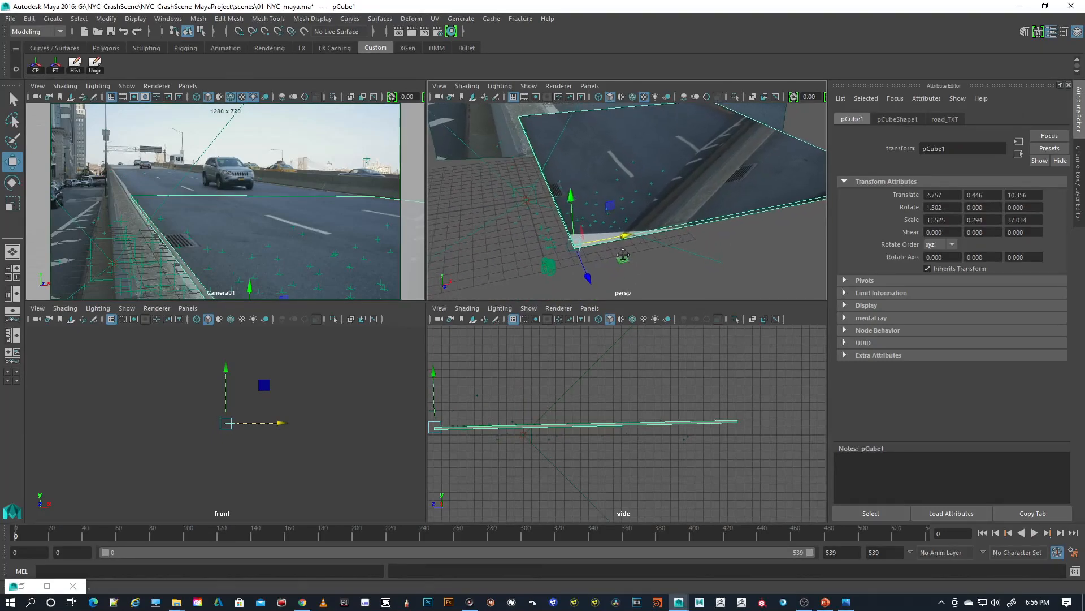
mouse_move(589, 281)
left_mouse_down()
mouse_move(565, 259)
mouse_move(572, 275)
left_mouse_up()
key("ctrl+z")
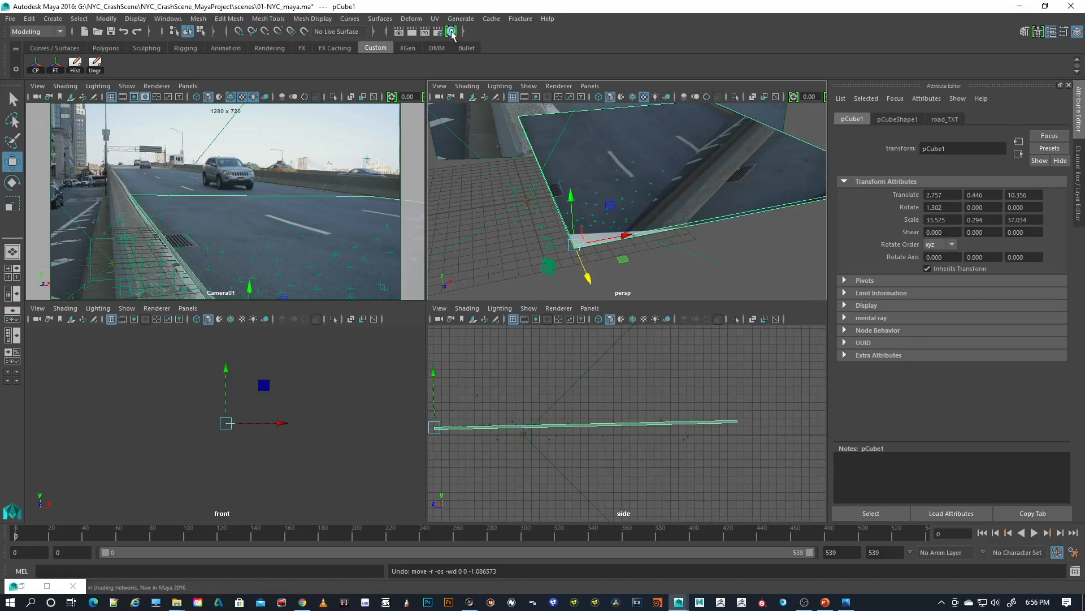
Step: Save the scene and graph the input and output connections of the road_TXT material in the Hypershade
key("ctrl+s")
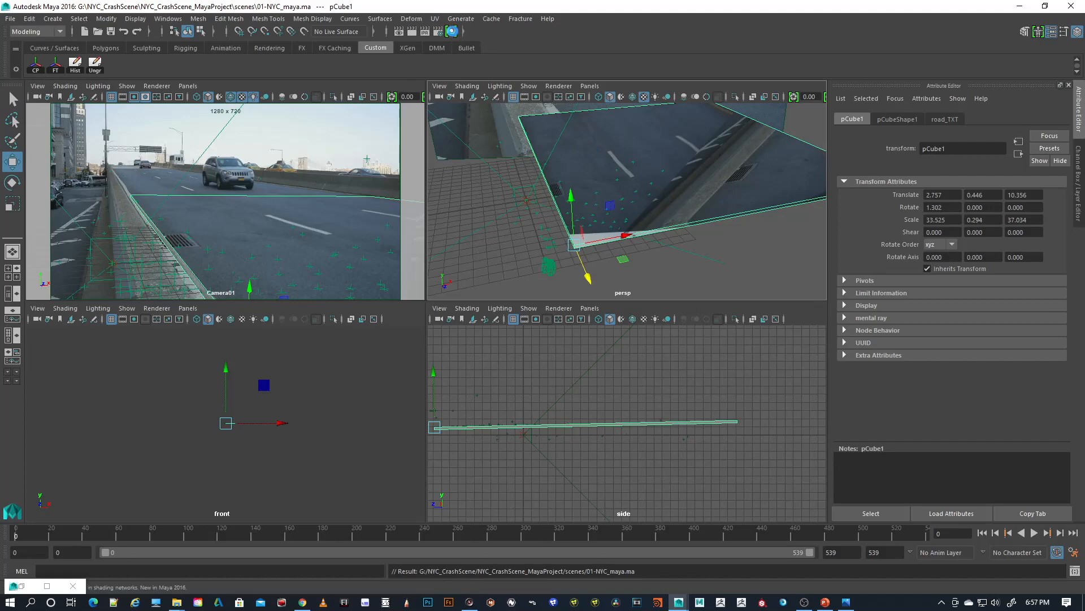
left_click(453, 31)
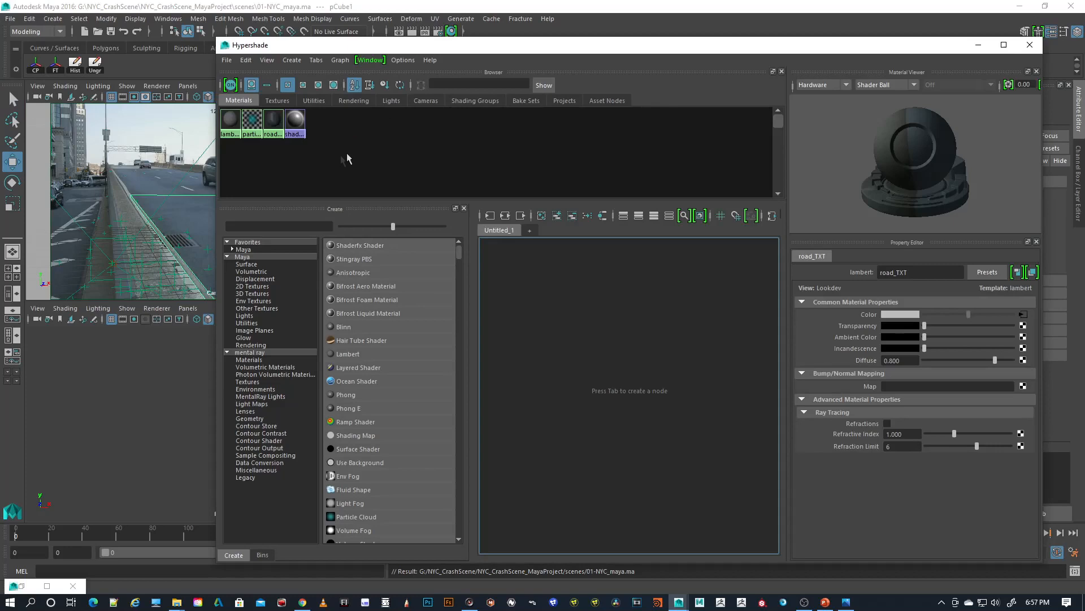
left_click_drag(274, 120, 630, 341)
left_click(669, 341)
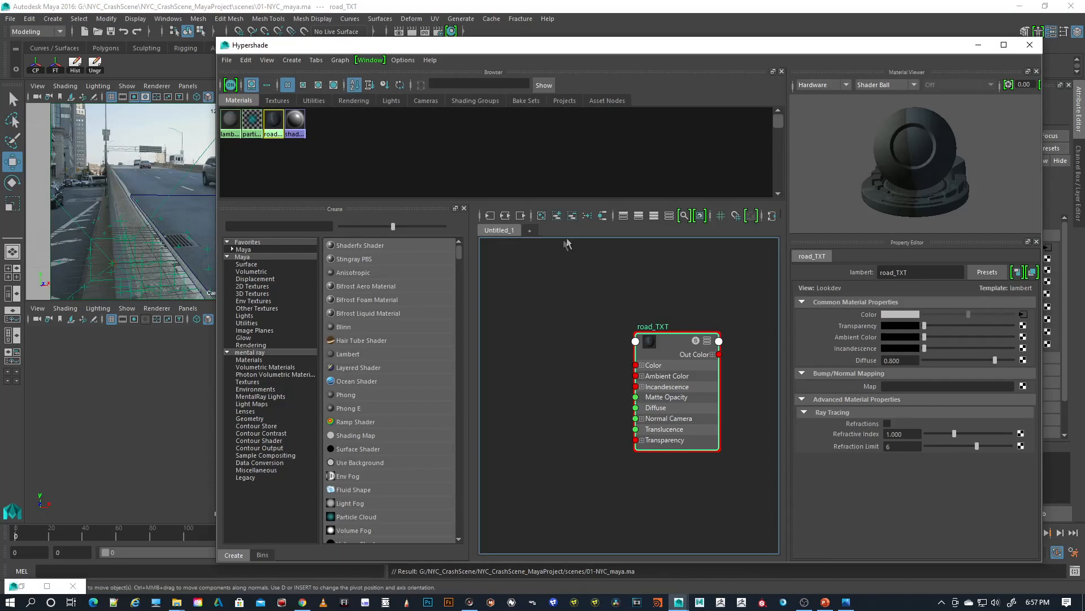
left_click(505, 215)
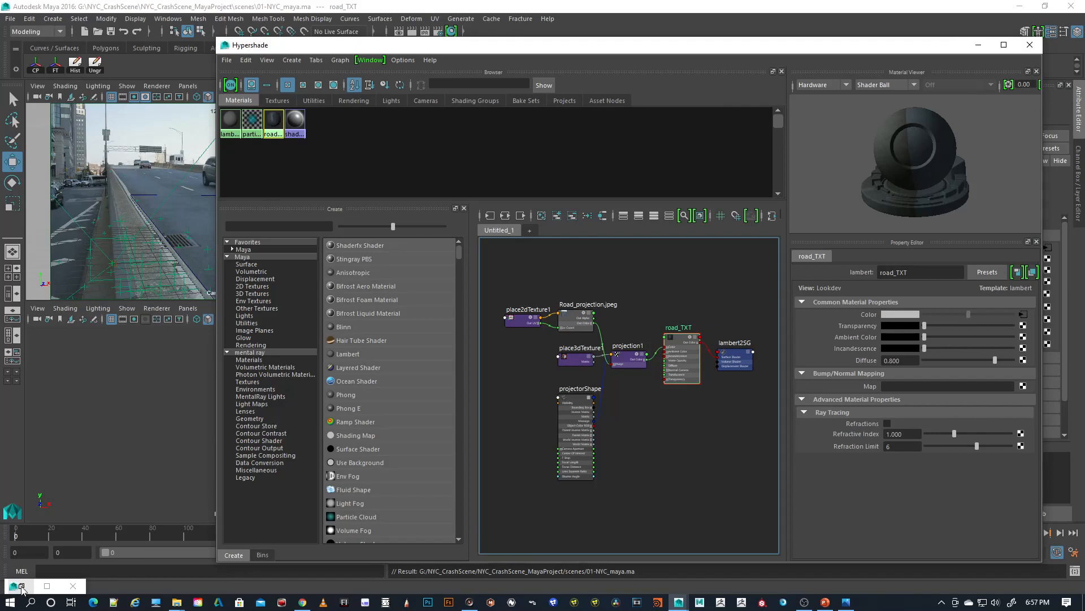
Step: Restore the Outliner and rename pCube1 to road_GEO
left_click(47, 585)
left_click(679, 354)
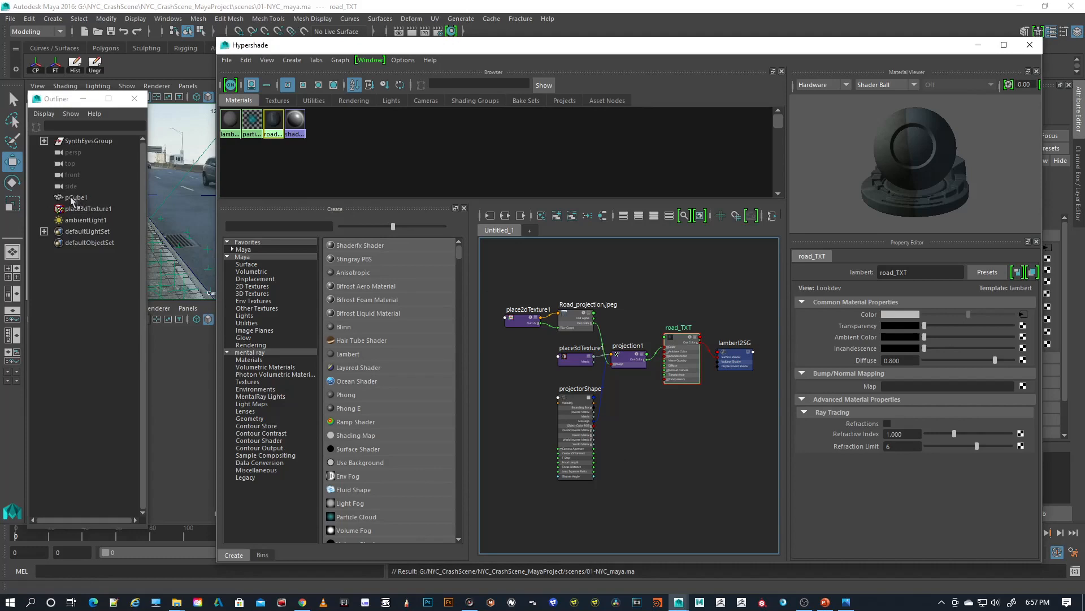
left_click(74, 198)
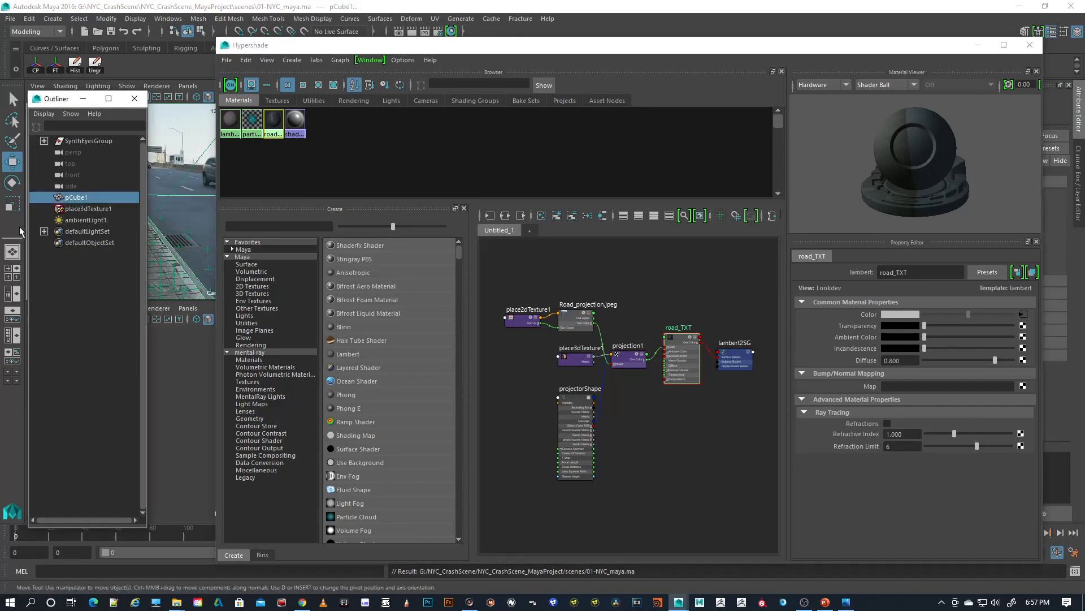
double_click(75, 198)
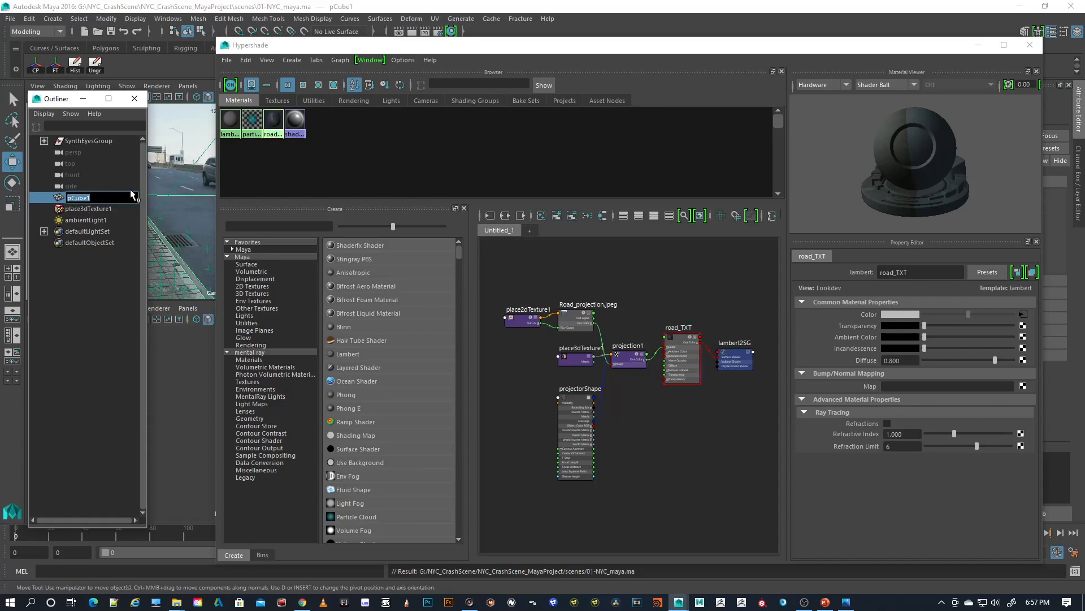
type("road_GEO")
key("Return")
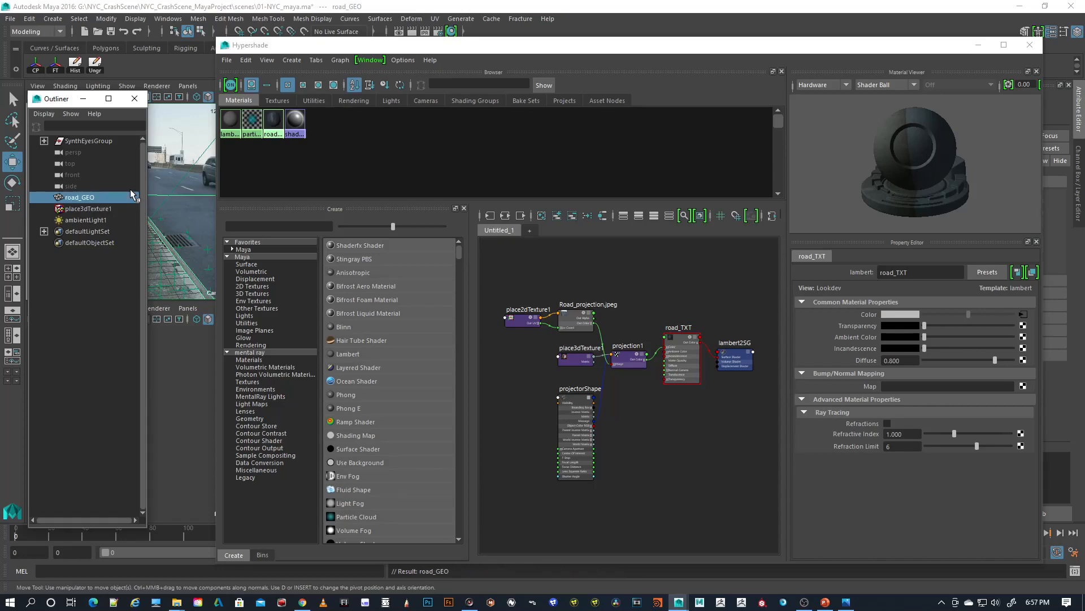
Step: Convert the road_TXT material on road_GEO to a 1024 x 1024 JPEG file texture and minimize the conversion options
left_click(689, 360)
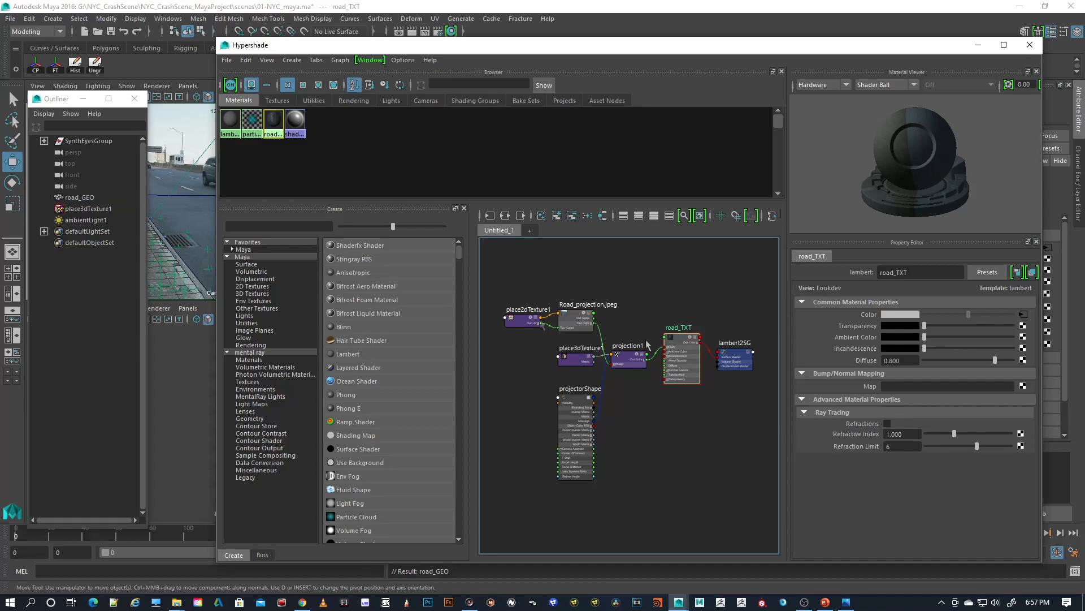
left_click(78, 198)
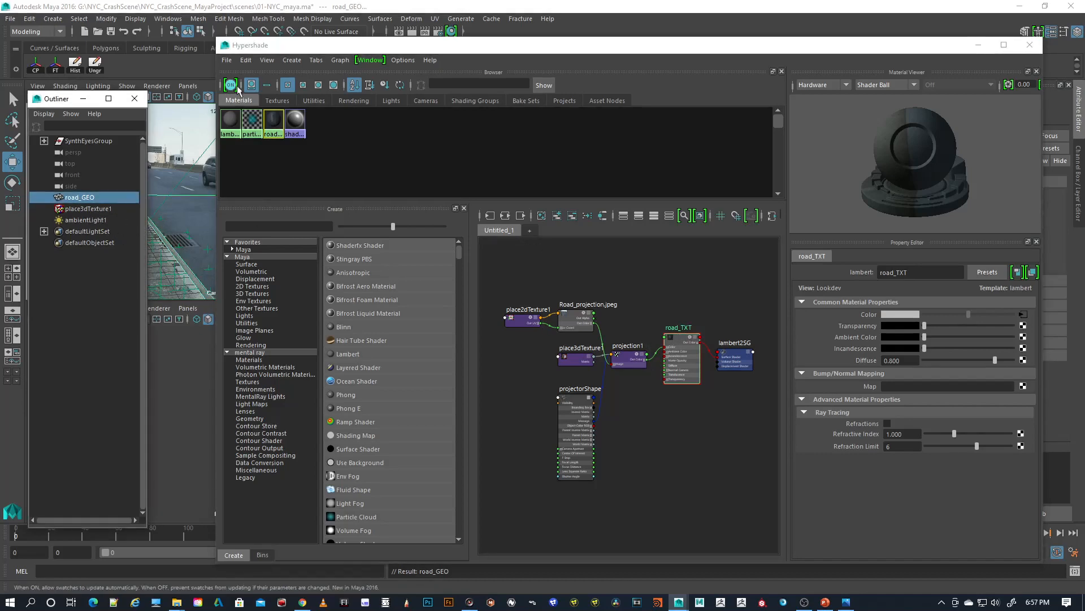
left_click(246, 61)
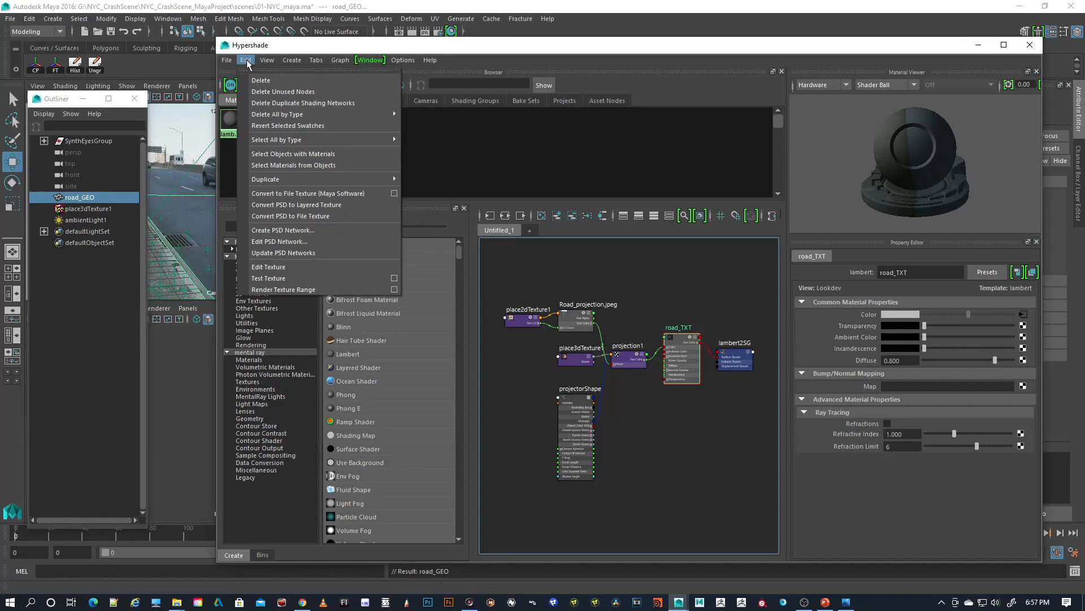
left_click(395, 194)
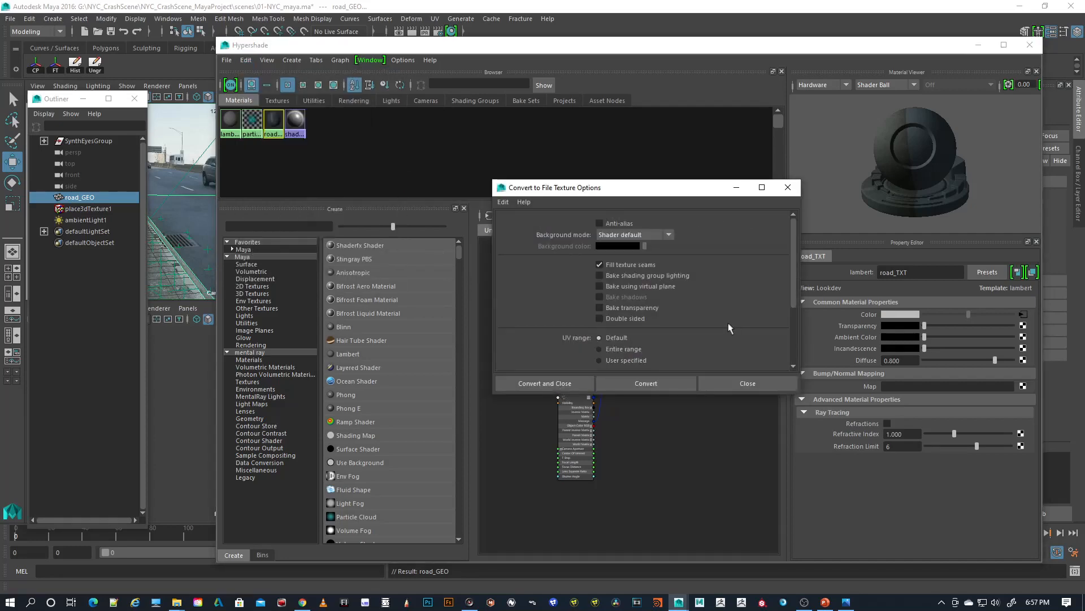
left_click_drag(795, 269, 795, 319)
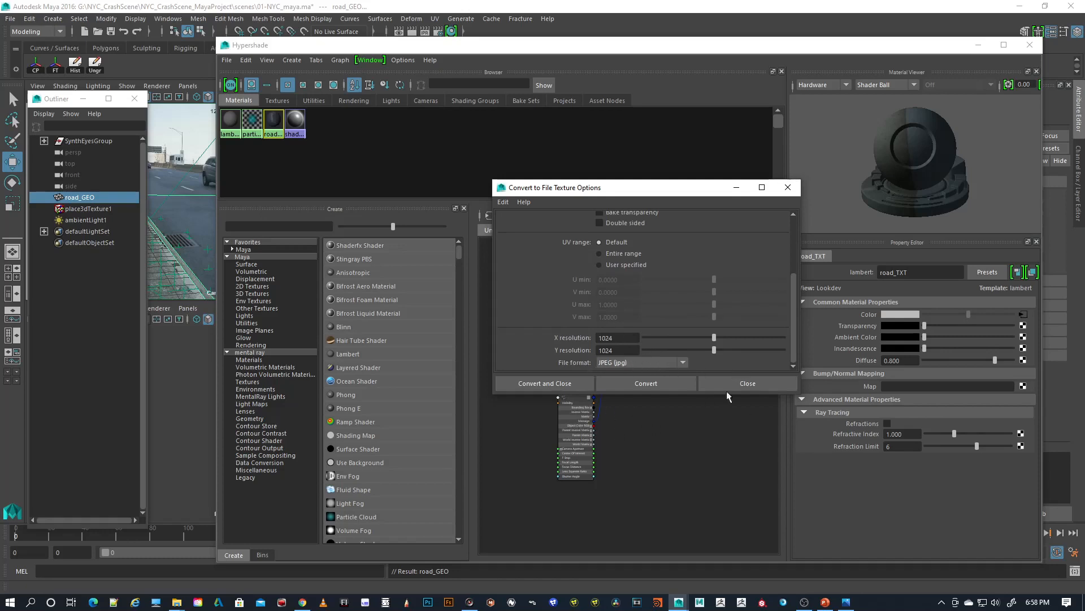
left_click(646, 383)
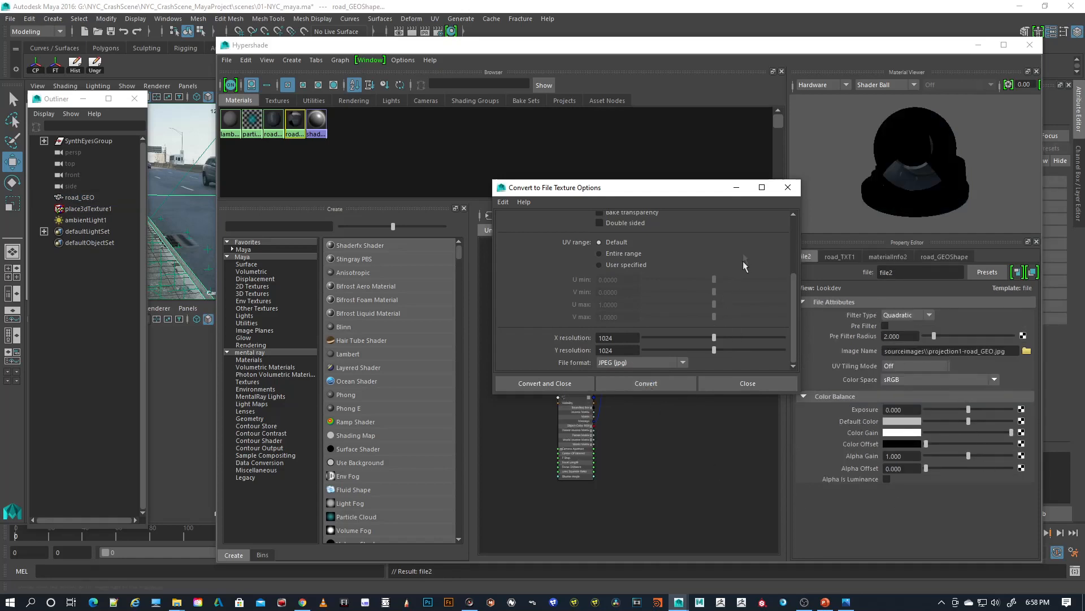
left_click(737, 187)
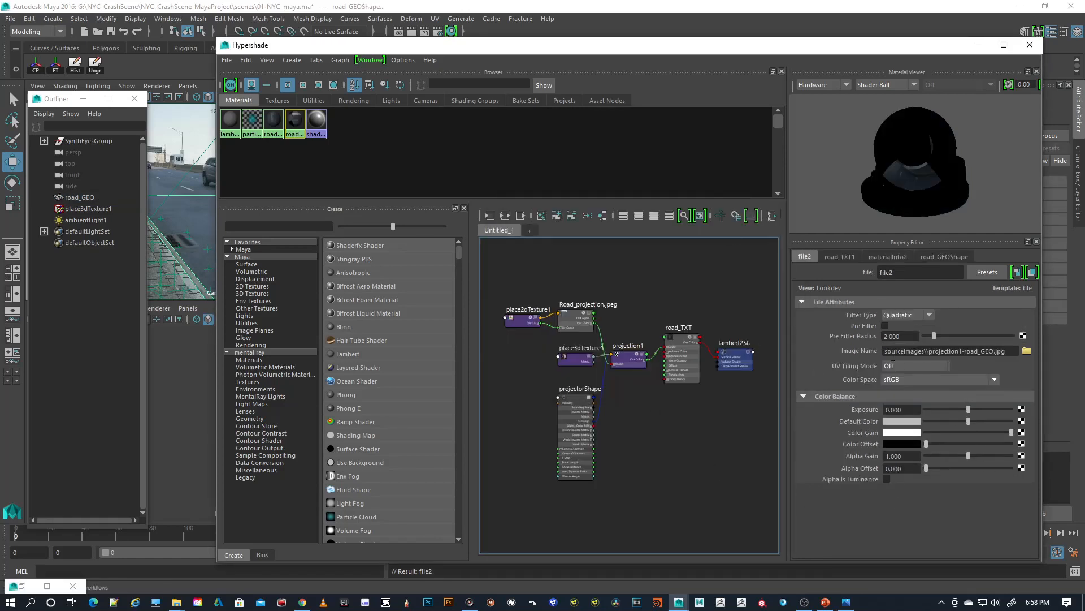
Step: Examine the baked projection1-road_GEO.jpg from the sourceimages folder in the image viewer, then return to Maya and close the Hypershade
left_click(934, 351)
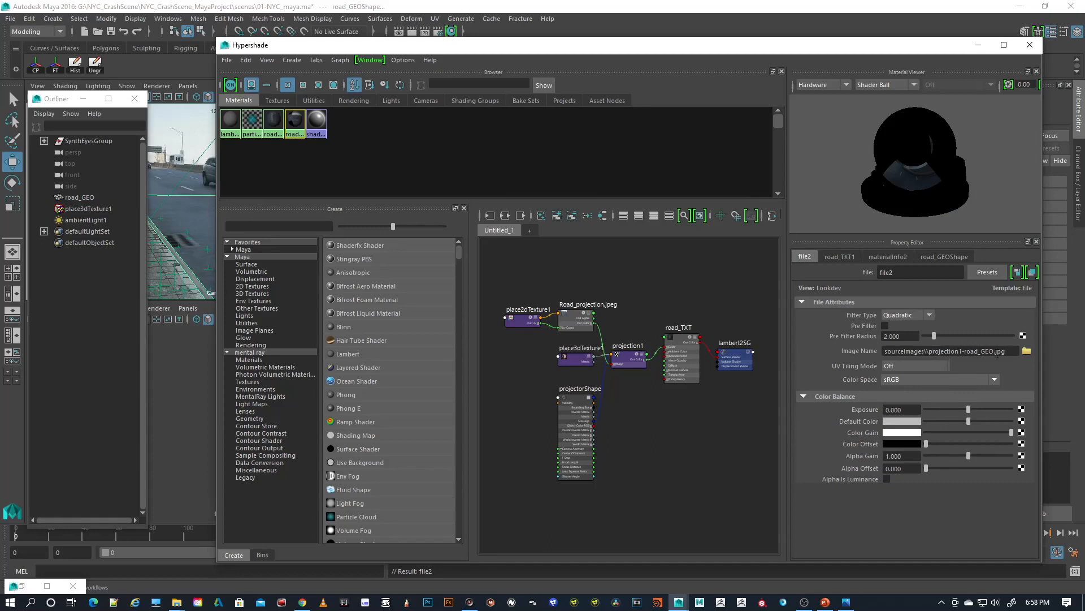
left_click(176, 601)
left_click(149, 563)
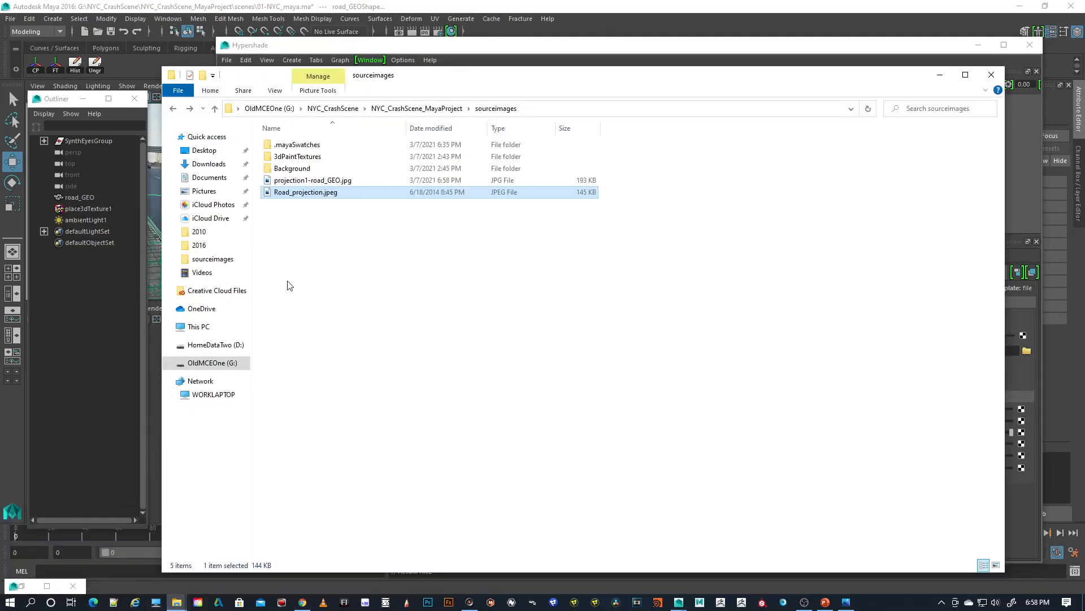
left_click(303, 182)
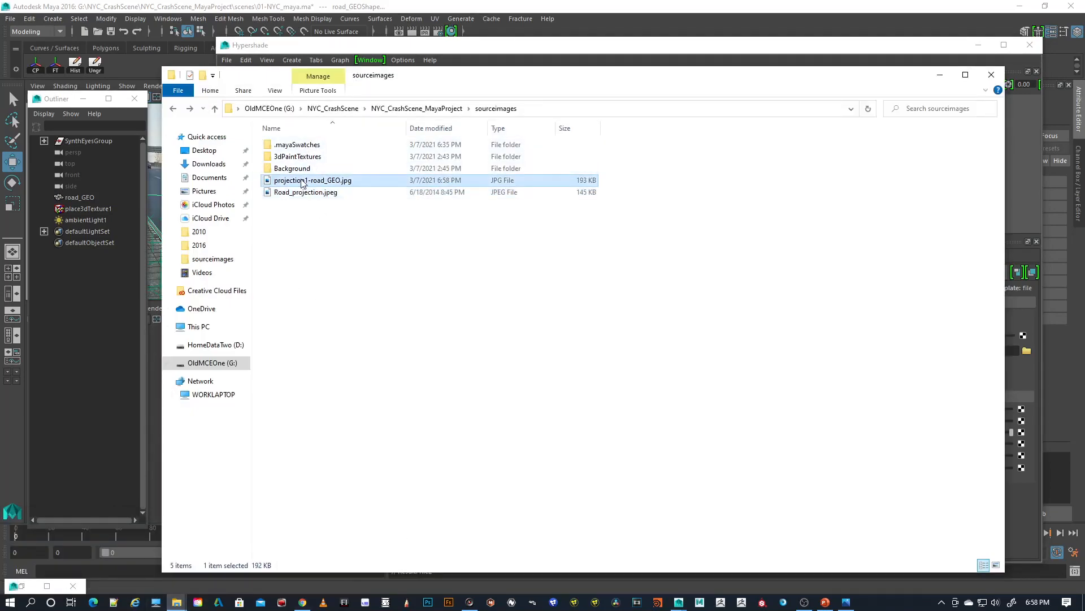
double_click(301, 180)
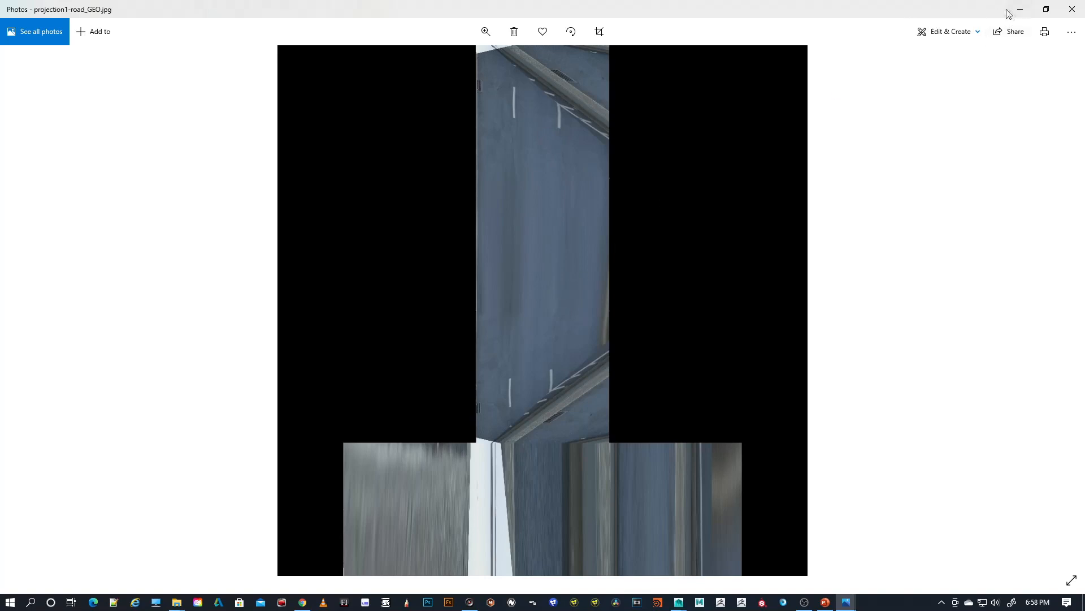
left_click(1066, 12)
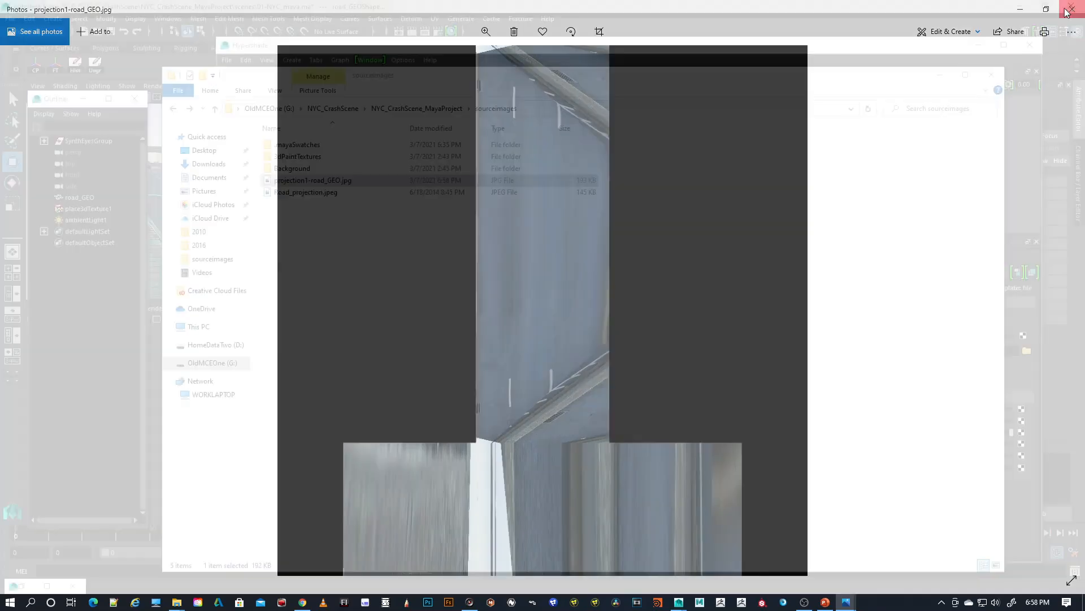
left_click(940, 74)
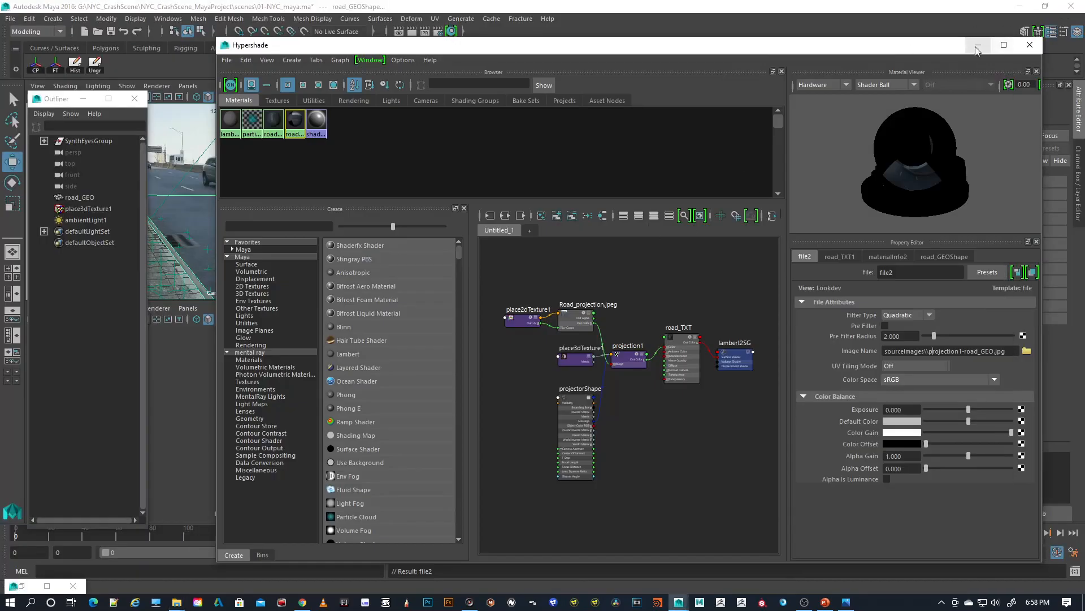
left_click(1036, 49)
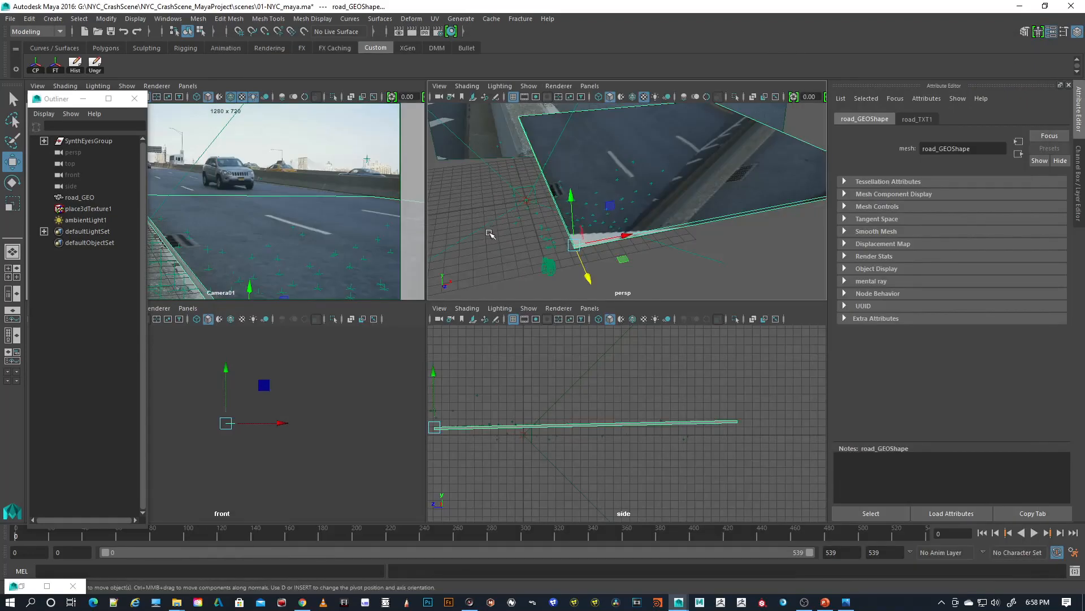
Step: Save the scene, undo the slight move made in the perspective view, and save the scene again
key("ctrl+s")
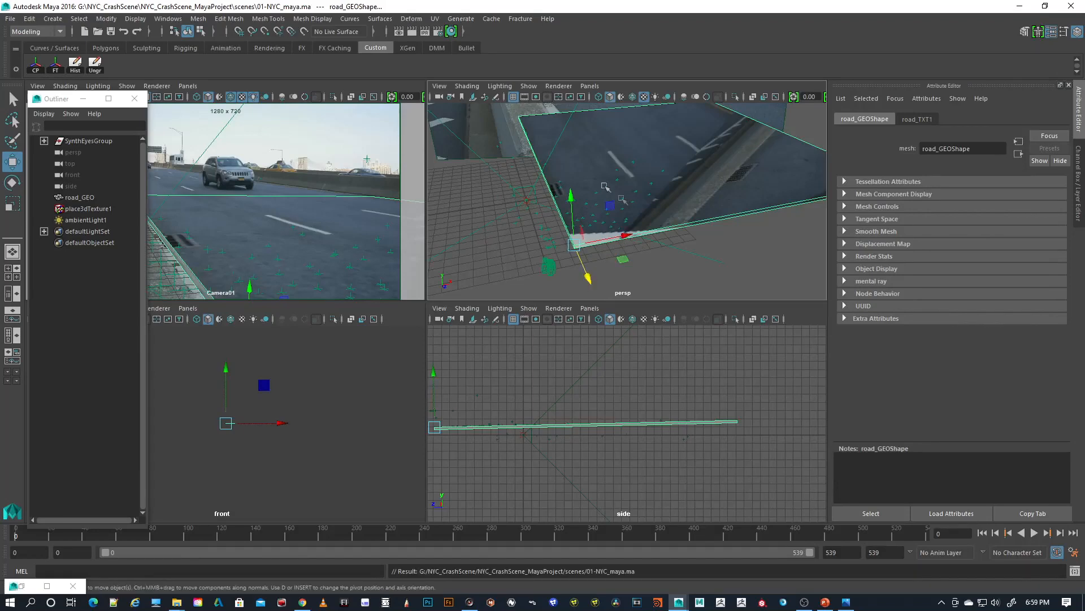
left_click_drag(590, 280, 586, 278)
key("ctrl+z")
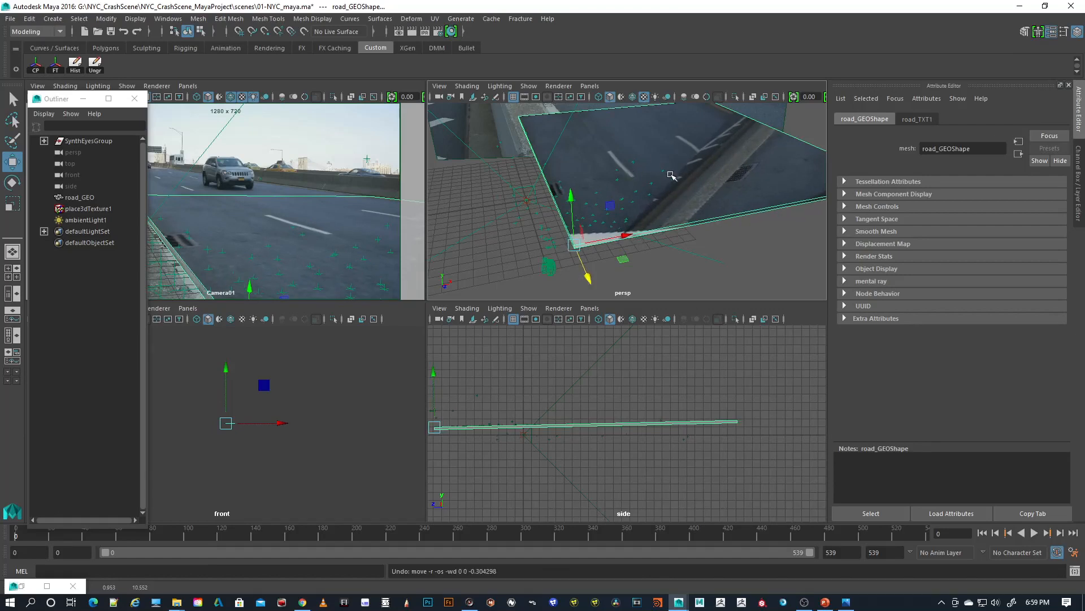
key("ctrl+s")
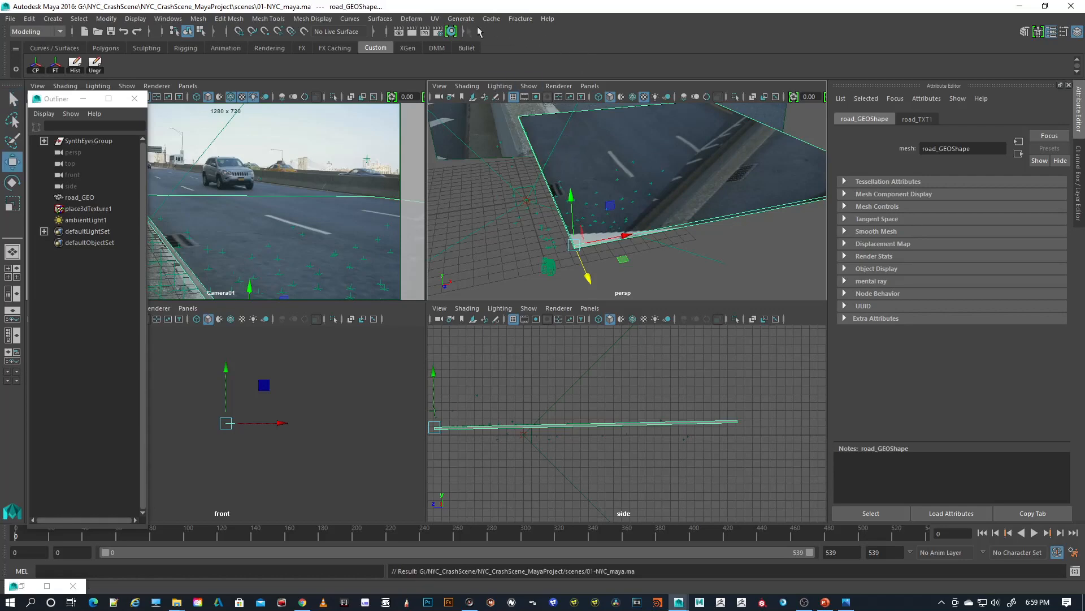
Step: Detach the Fracture command list as a floating window and break road_GEO into fragments with Break selected
left_click(517, 20)
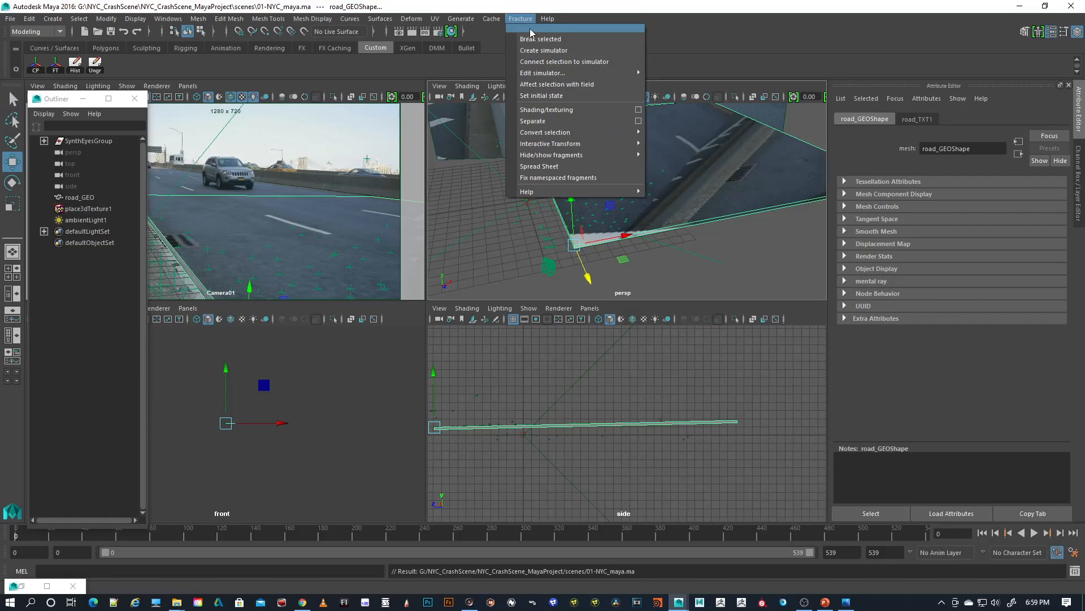
left_click(531, 29)
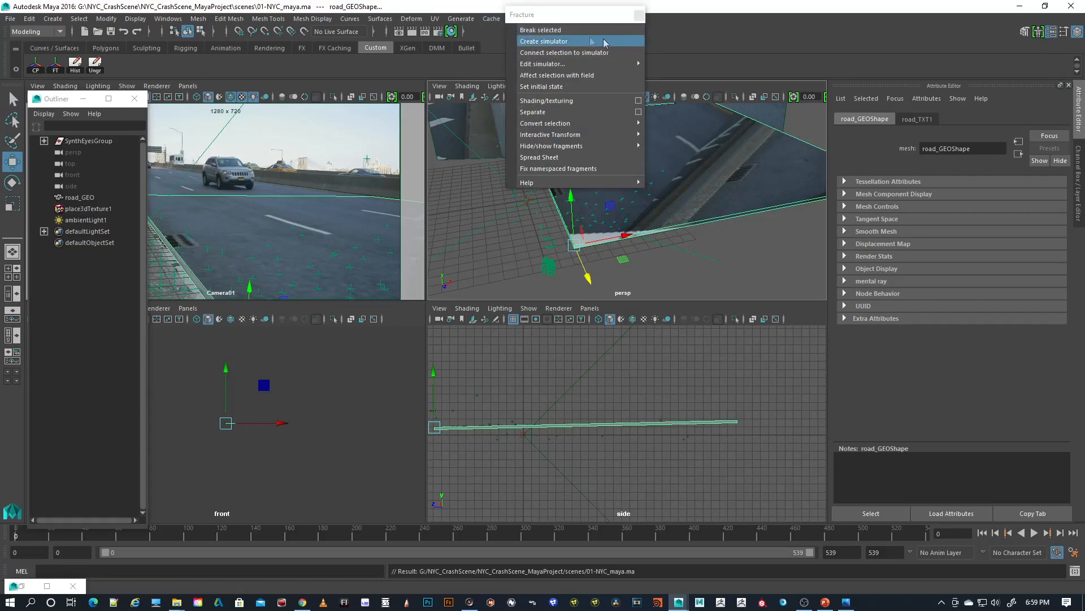
left_click(721, 158)
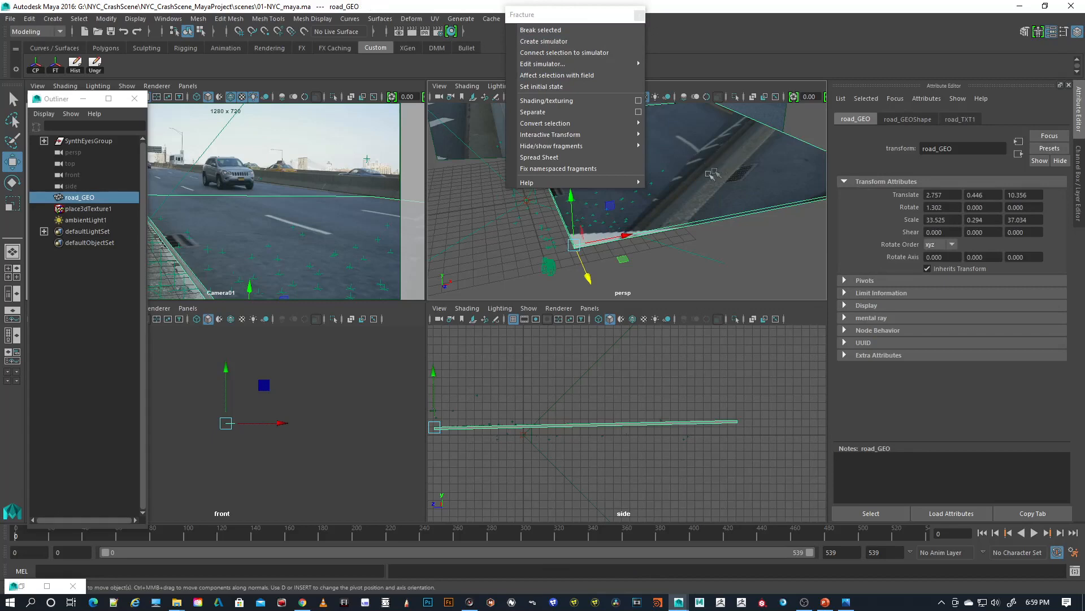
left_click(549, 31)
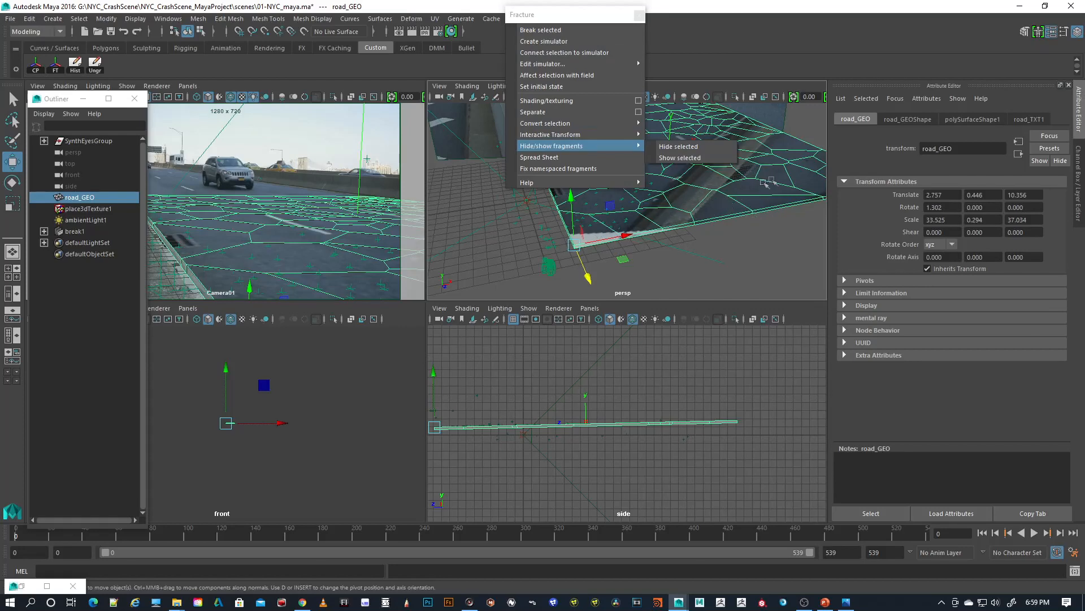
Step: Create a Fracture simulator and open the fxWorld1 editor, moving its window clear of the Fracture commands
mouse_move(573, 64)
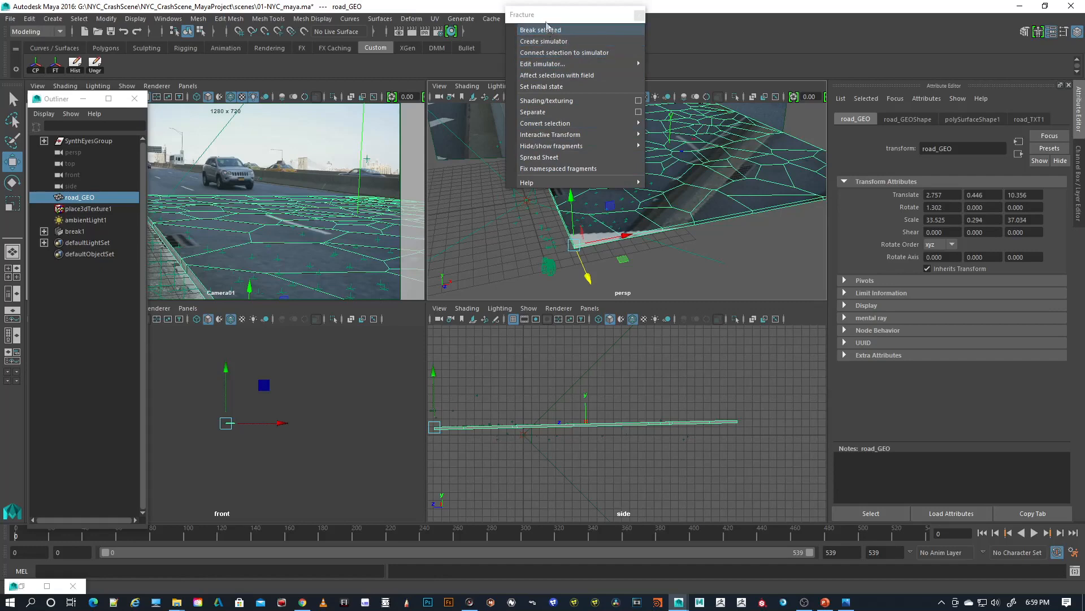
left_click(558, 42)
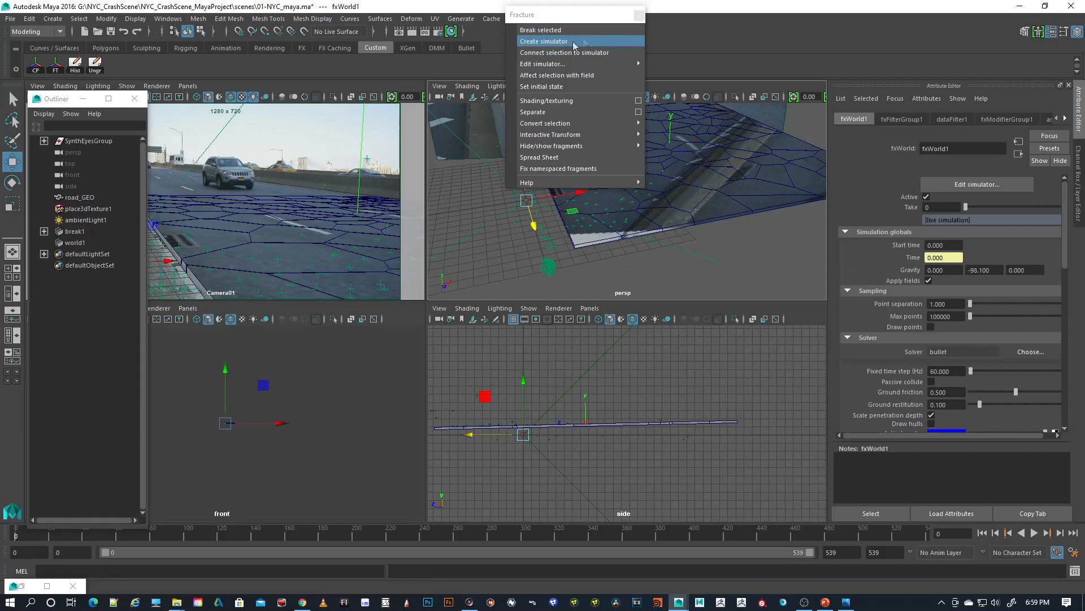
mouse_move(621, 61)
left_click(677, 65)
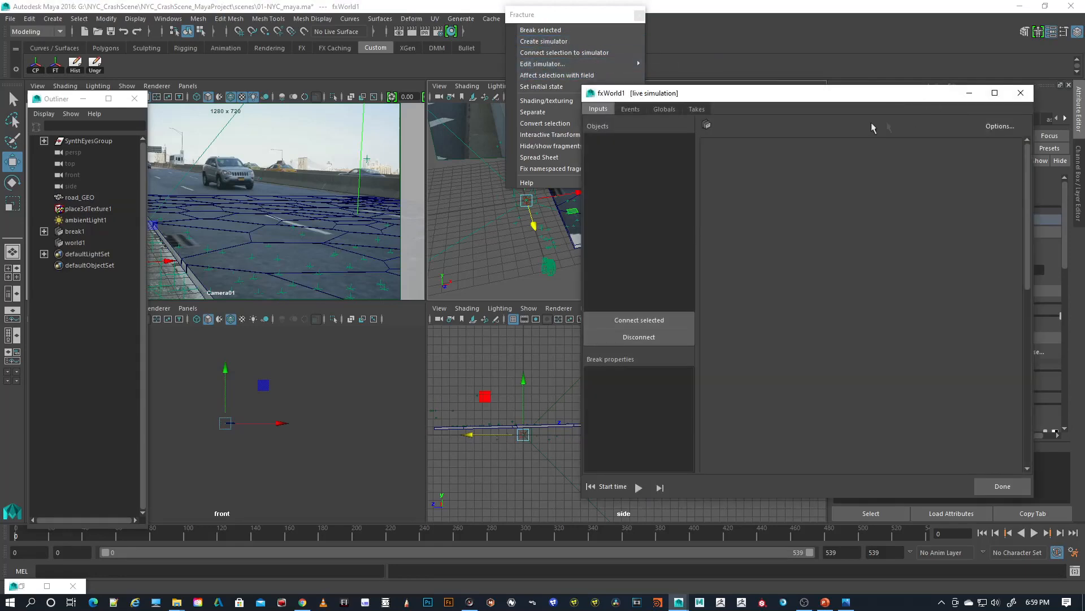
left_click_drag(814, 95, 874, 118)
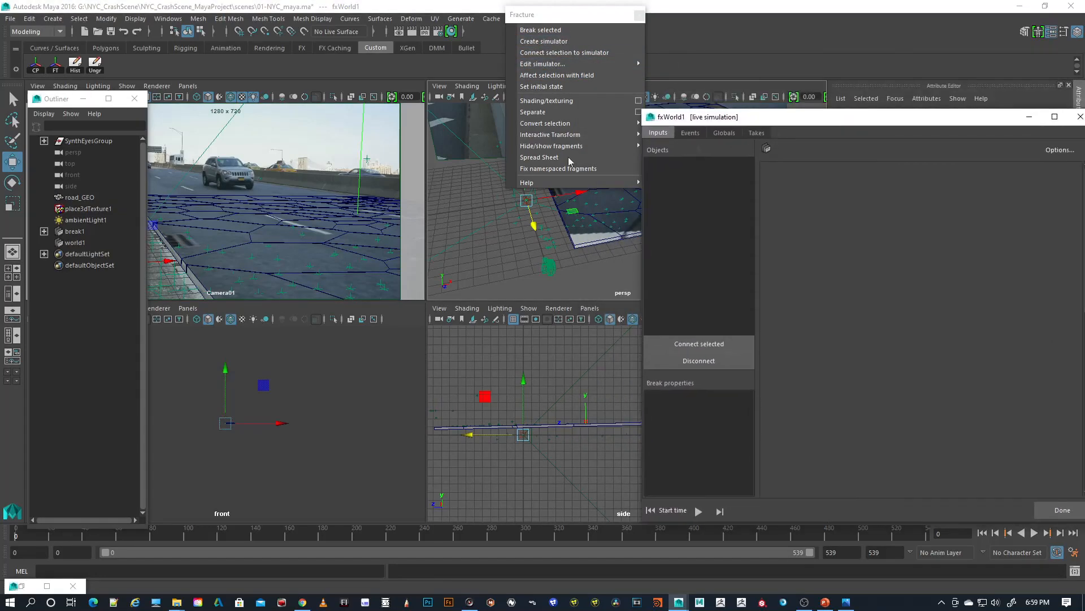
Step: Connect road_GEO to the fxWorld1 simulator and turn off Active for road_GEOShape
left_click(82, 198)
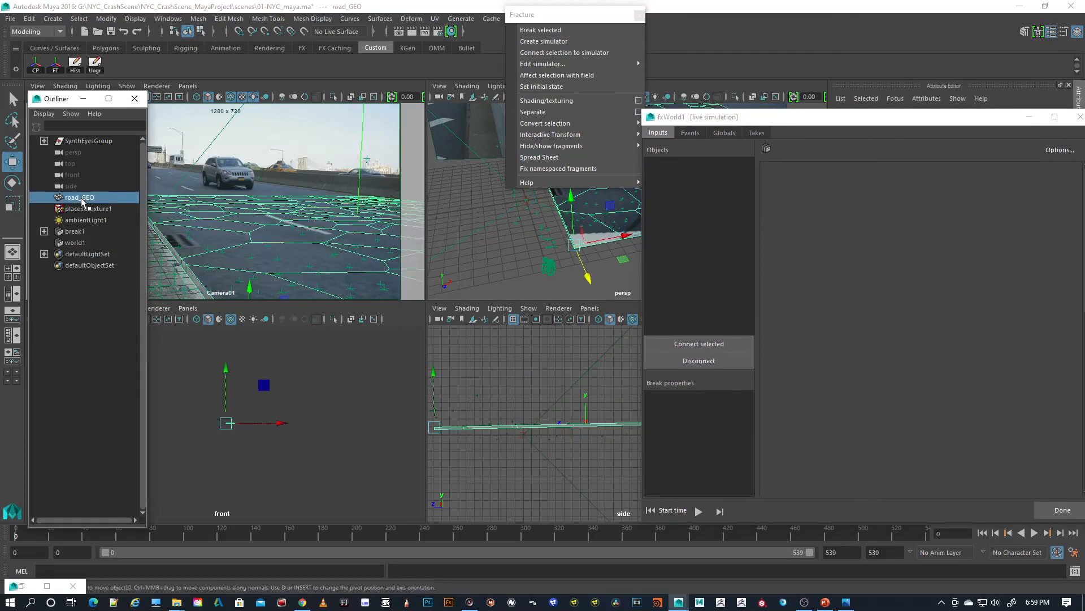
left_click(692, 344)
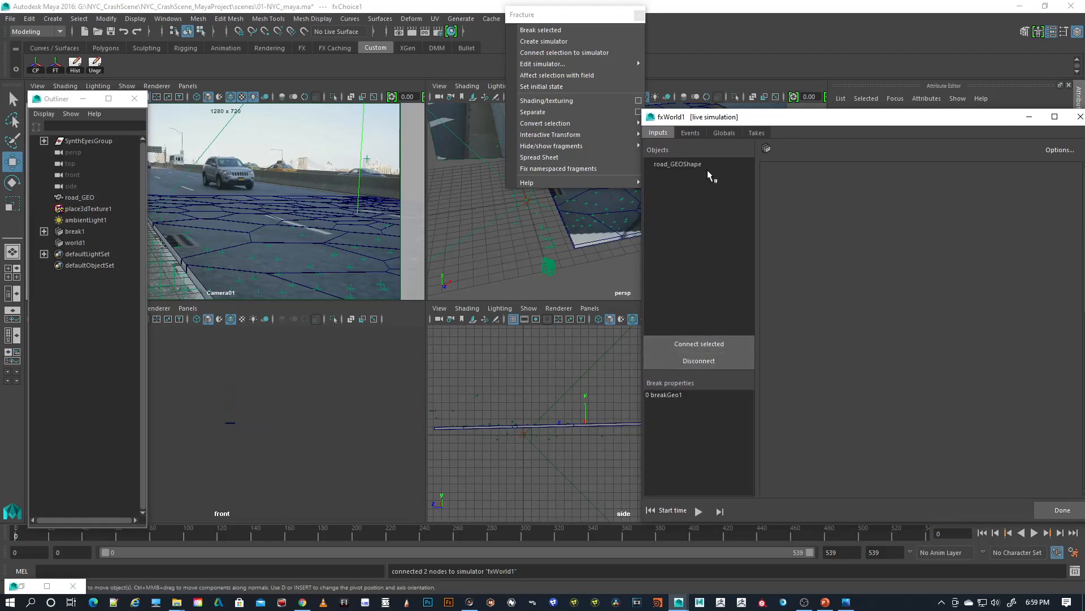
left_click(679, 165)
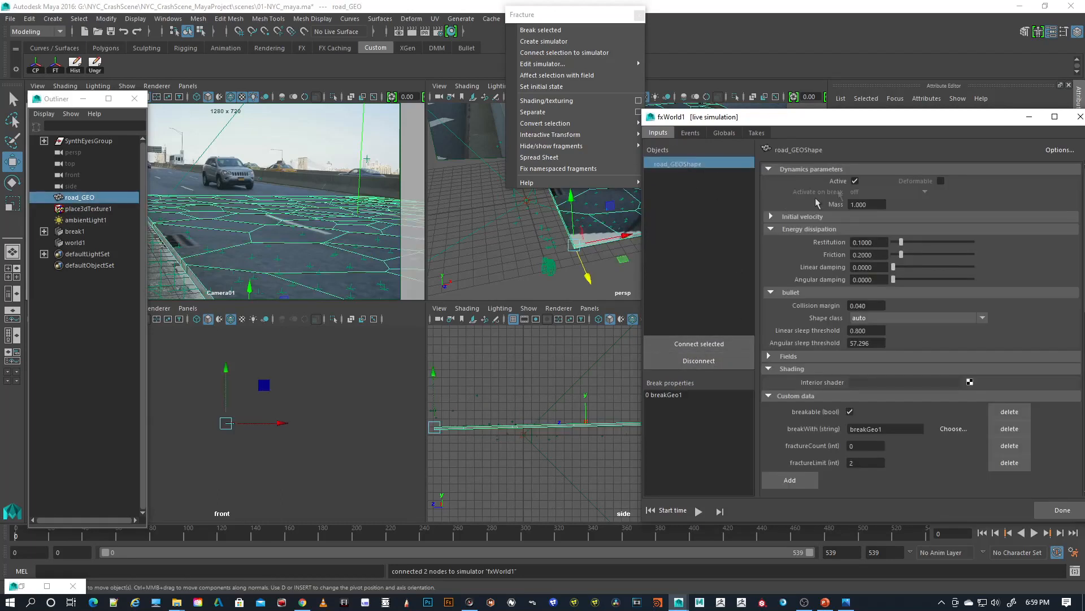
left_click(859, 182)
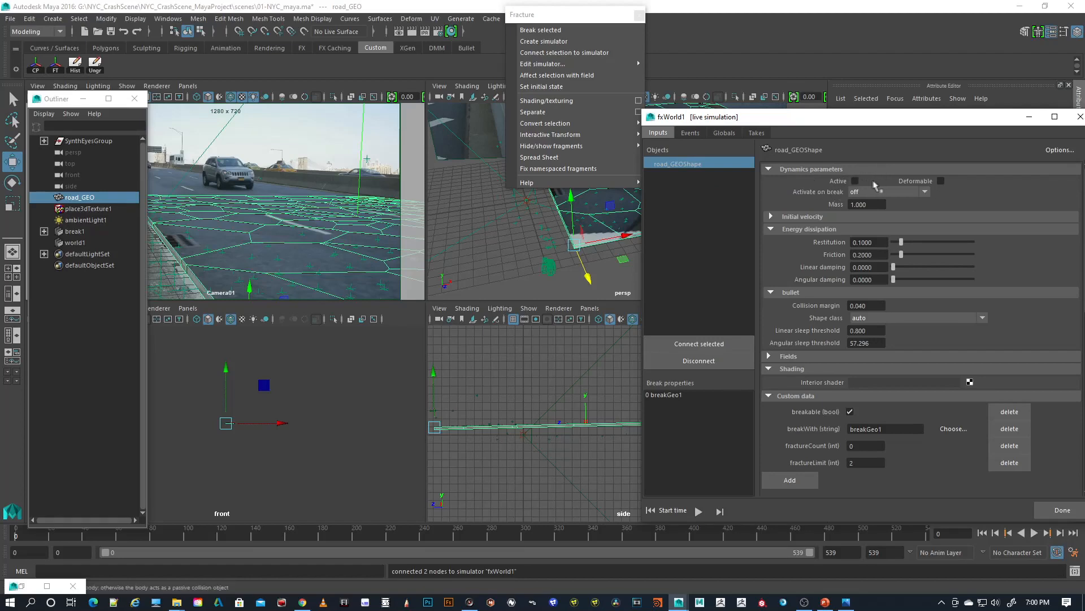
Step: Set the Voronoi point cloud of breakGeo1 to 1000 points and reset the simulation to its start time
left_click(670, 396)
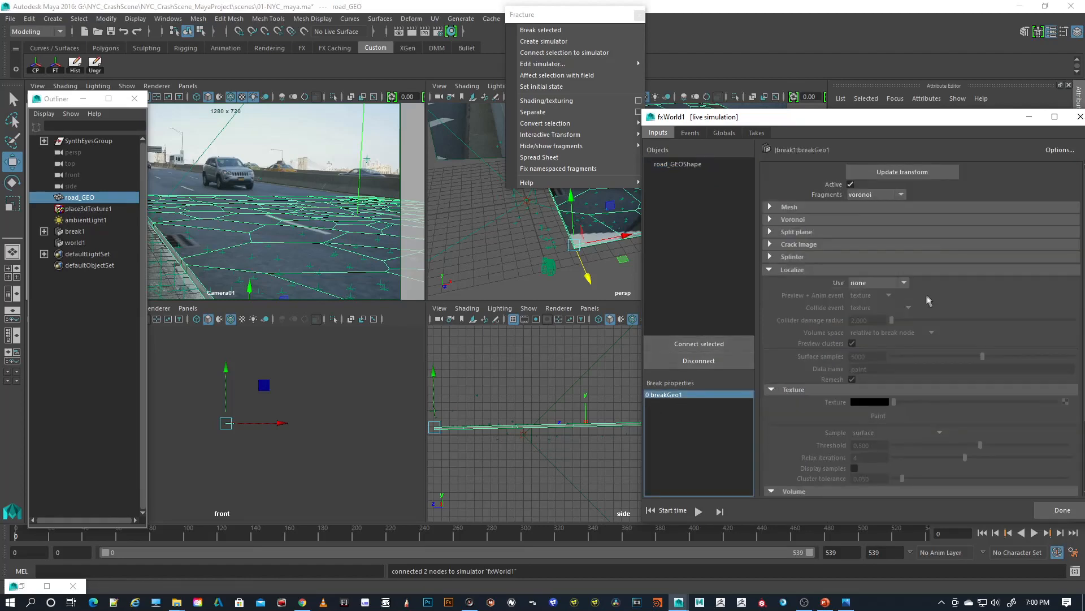
left_click(770, 220)
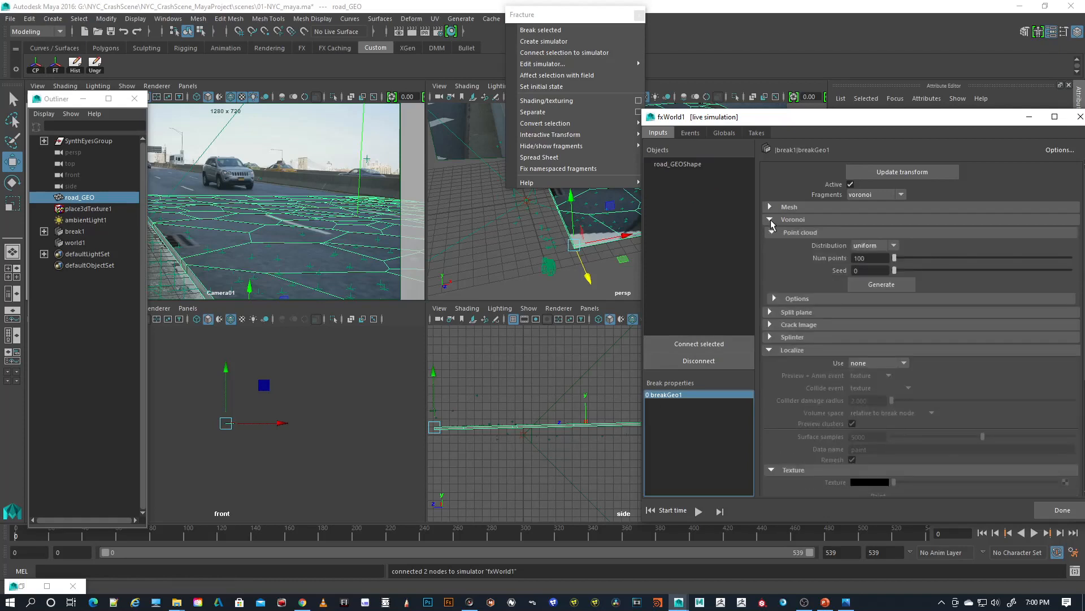
double_click(878, 259)
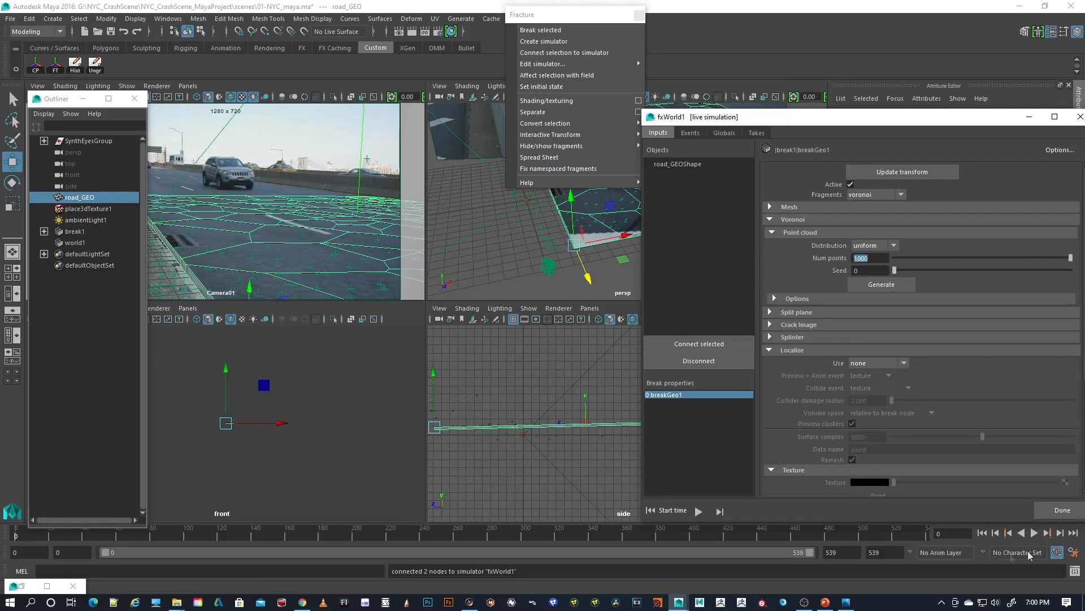
left_click(652, 510)
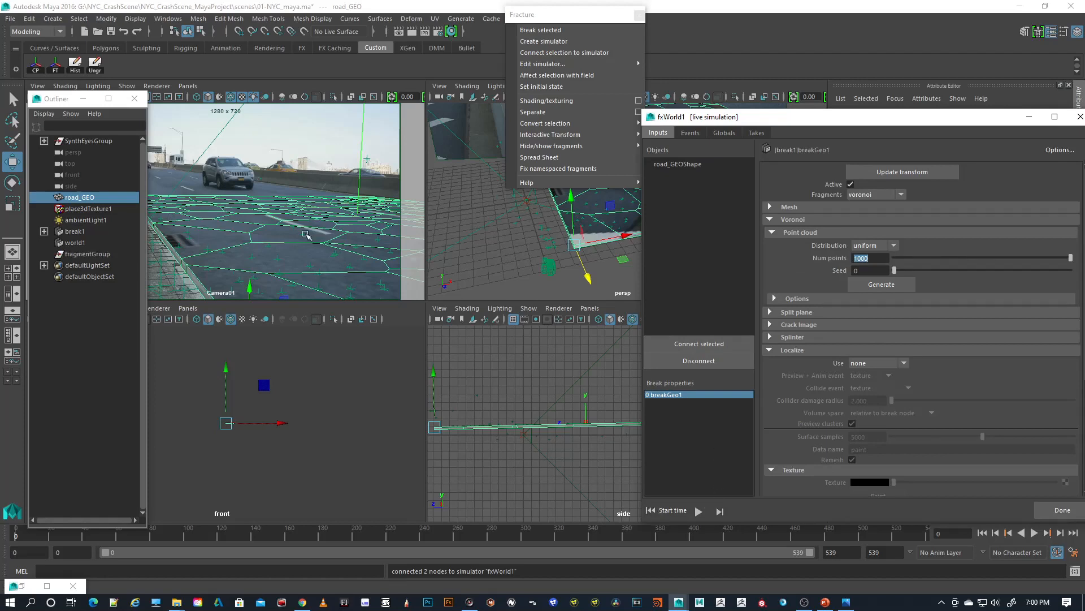
Step: Delete the "break once" collision event from the fxWorld1 simulator's events
left_click_drag(960, 122, 854, 96)
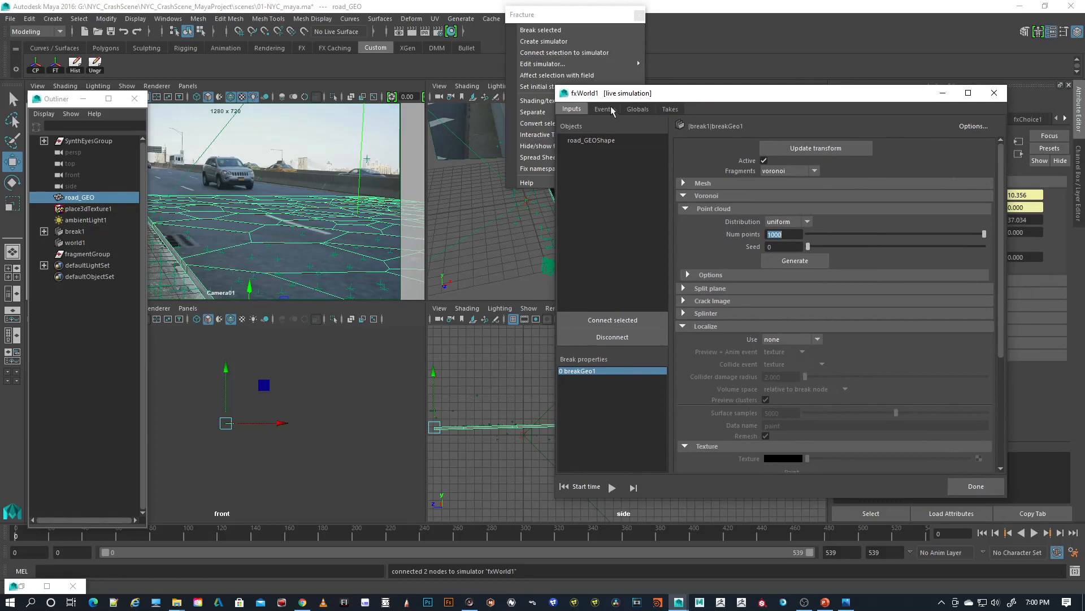
left_click(604, 109)
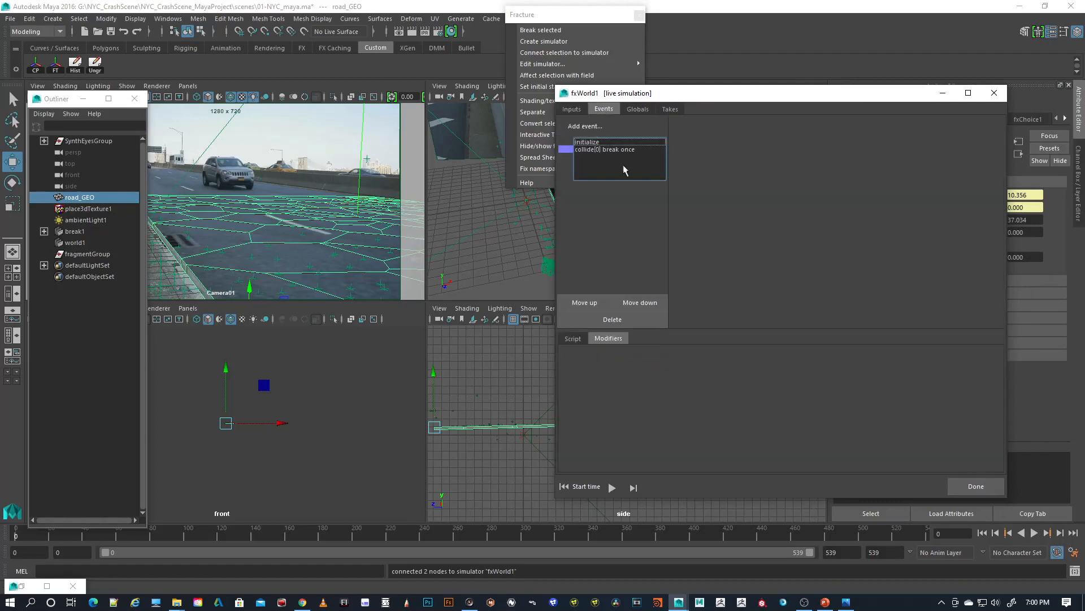
left_click(612, 149)
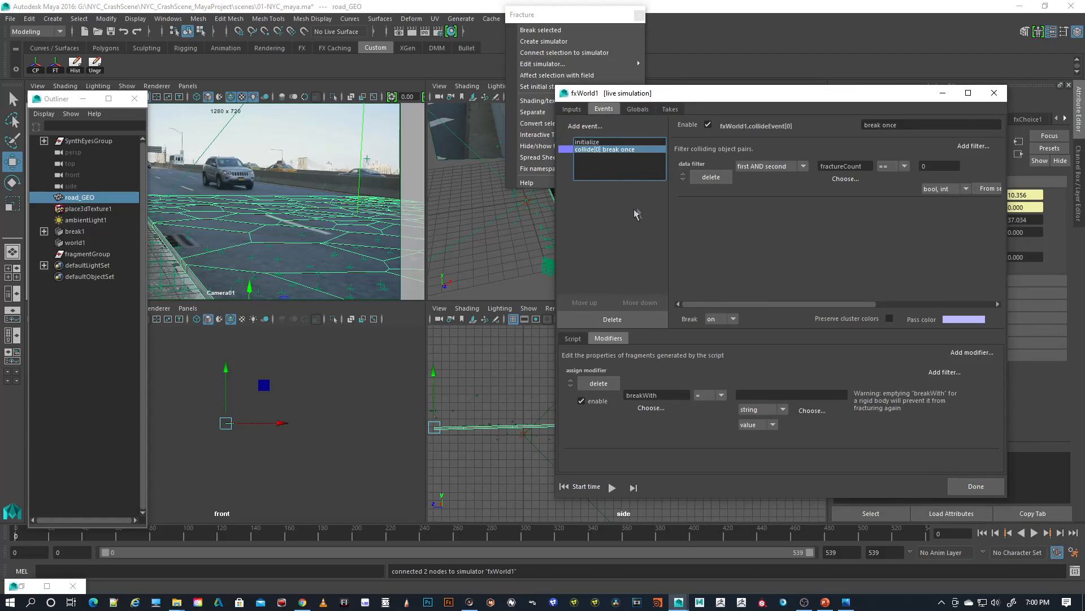
left_click(714, 177)
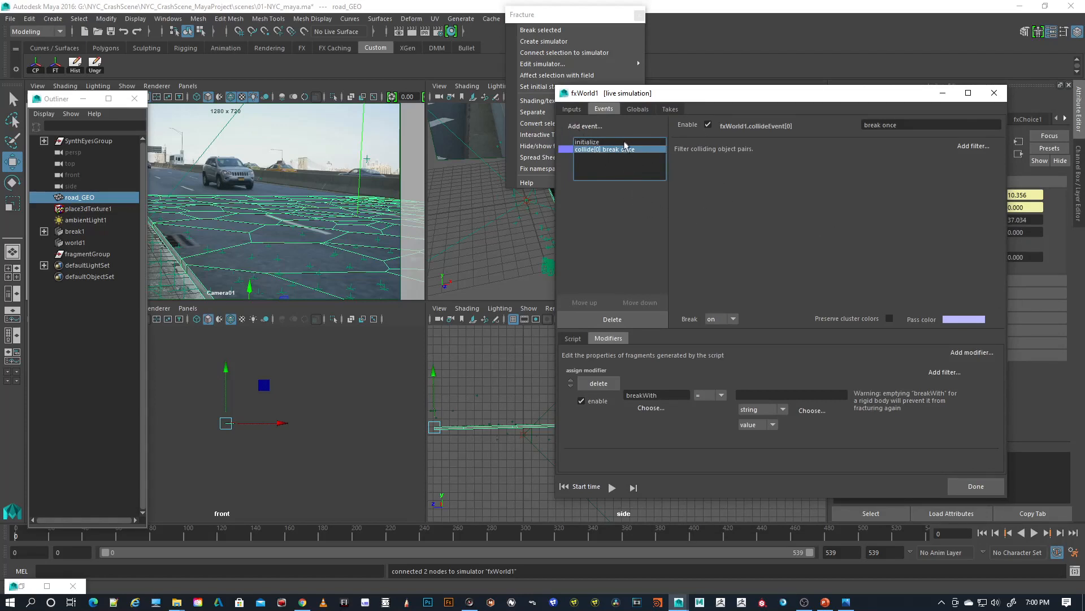
left_click(612, 319)
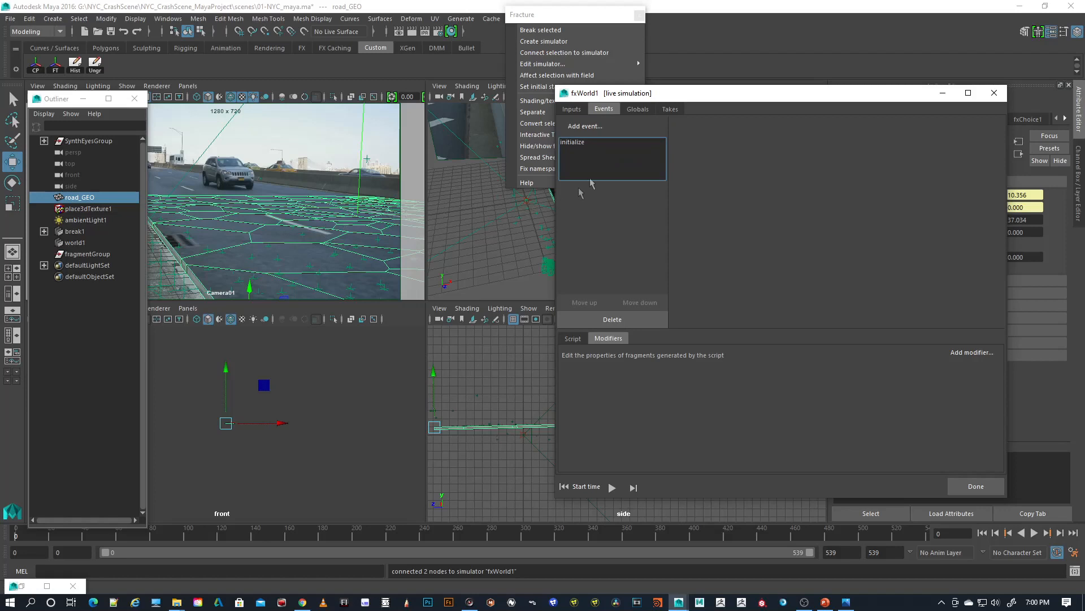
Step: Add an animated bomb event to fxWorld1 and delete its object filter and push modifier
left_click(586, 127)
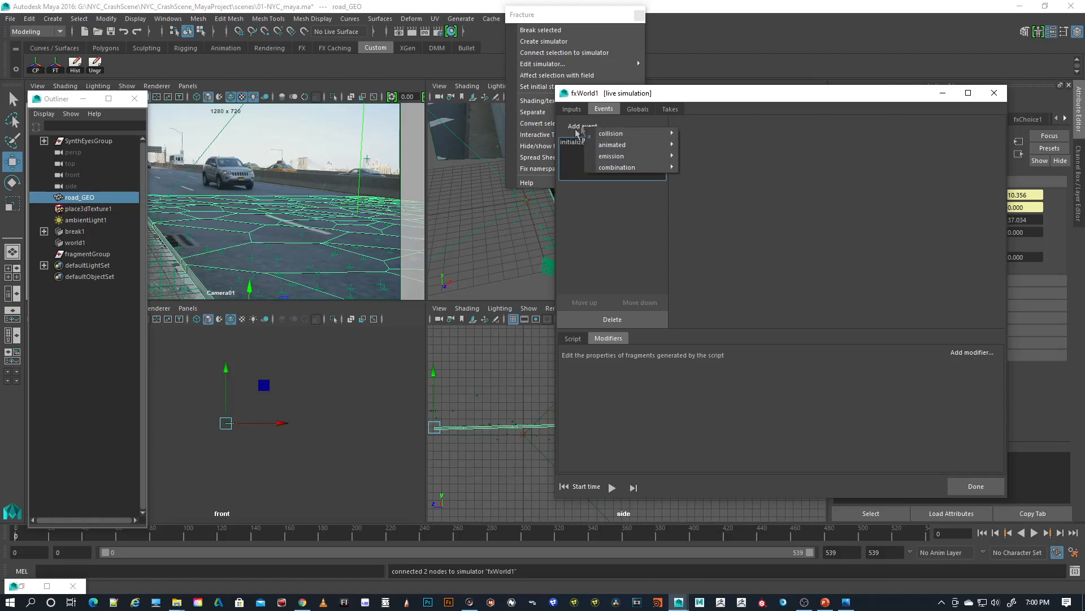
mouse_move(637, 143)
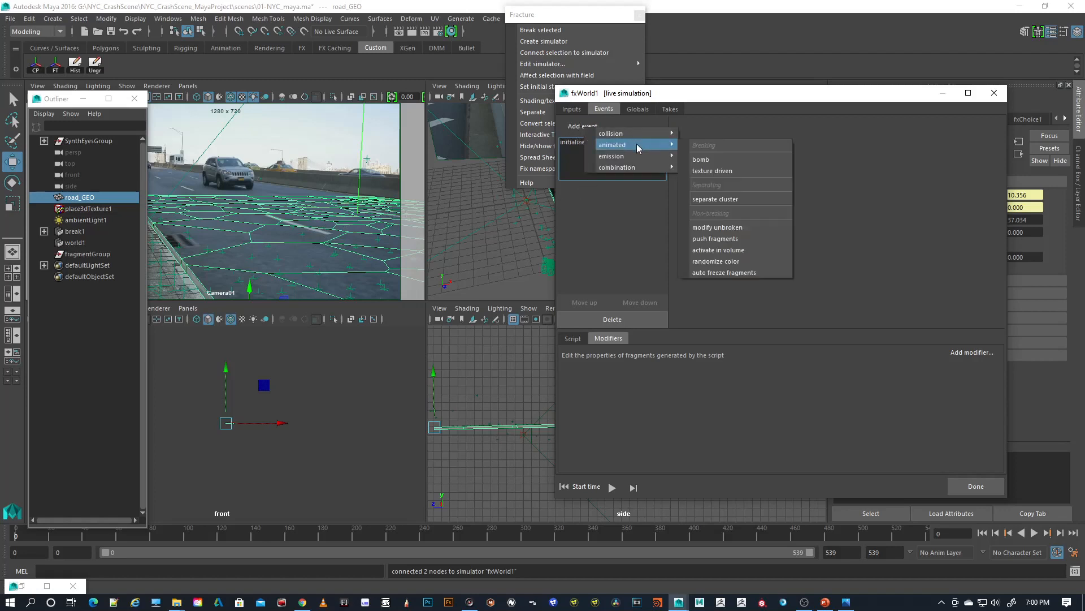
left_click(706, 161)
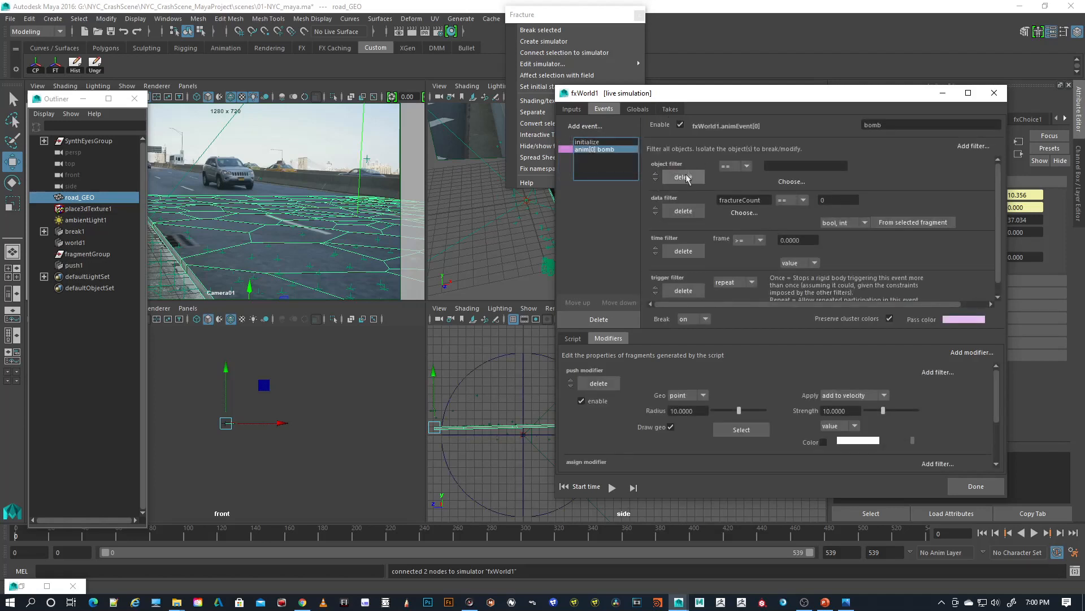
left_click(684, 177)
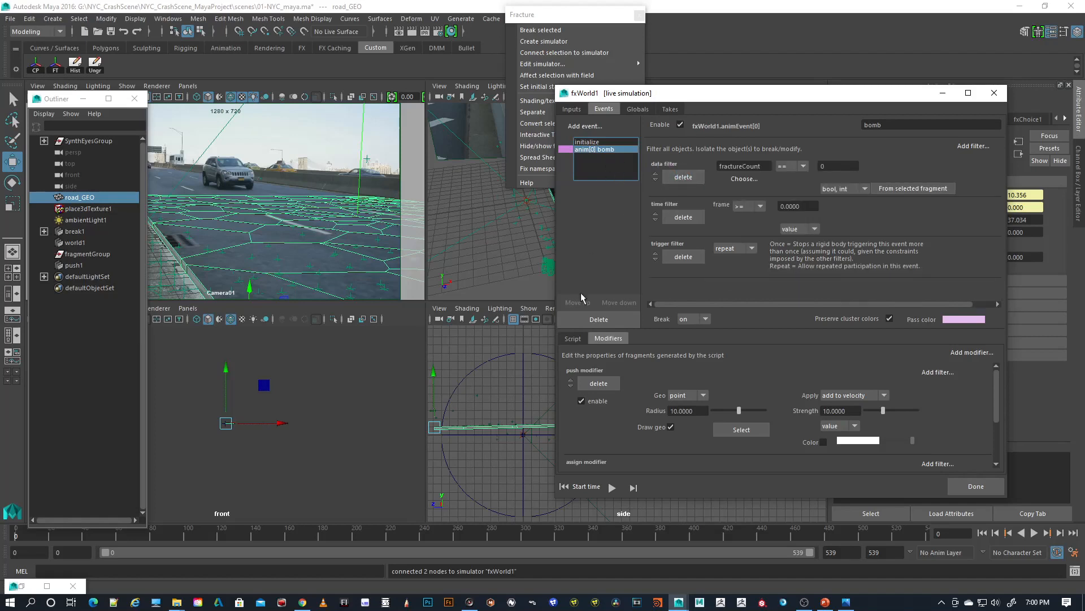
left_click(601, 384)
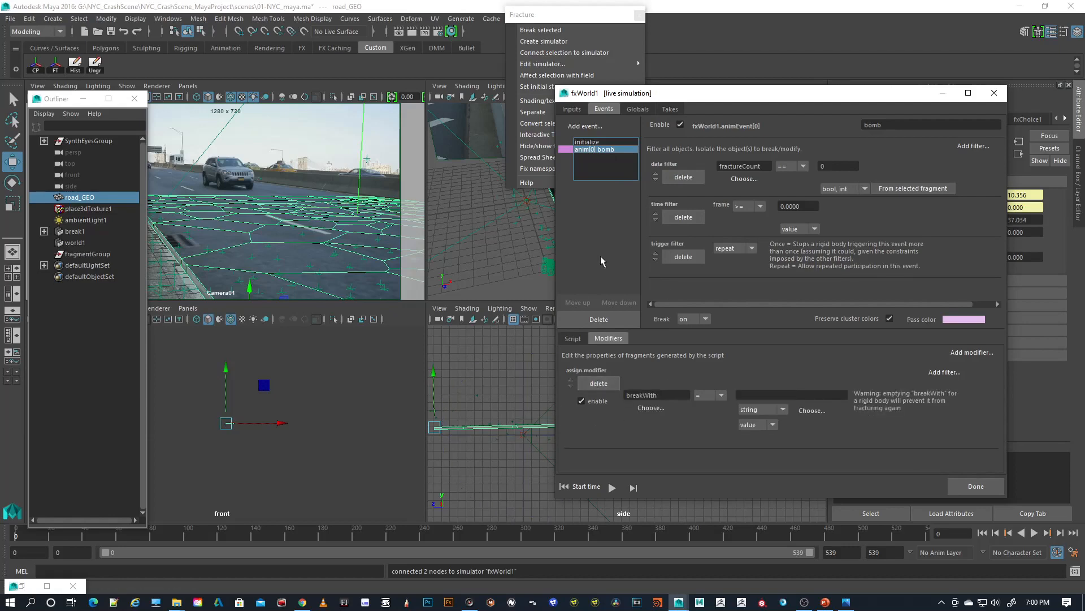
Step: Add an animated "activate in volume" event to fxWorld1 and move the simulator window clear of the perspective view
left_click(593, 128)
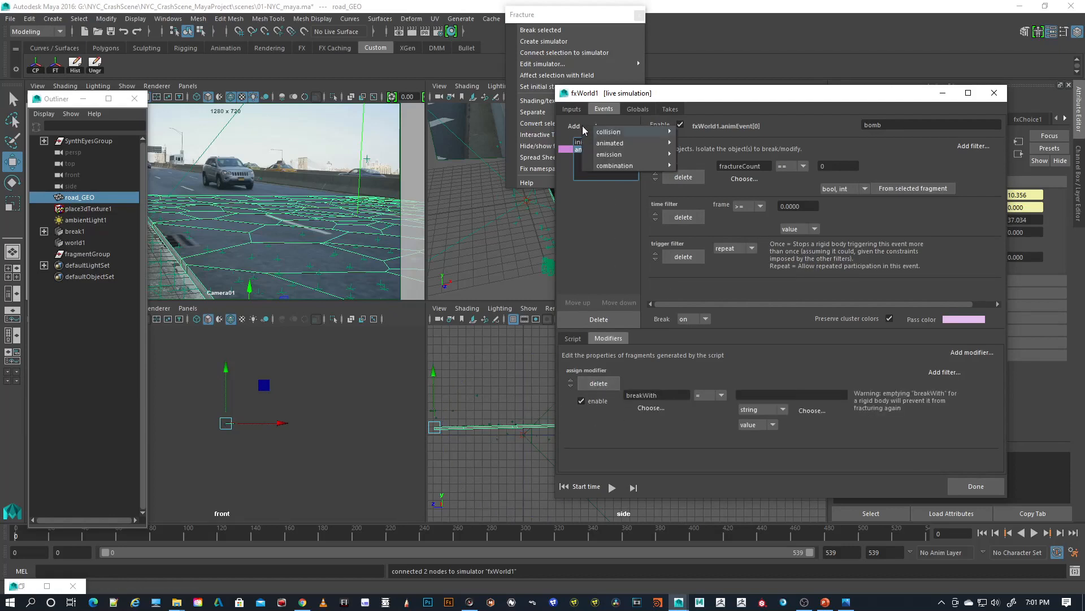
mouse_move(629, 144)
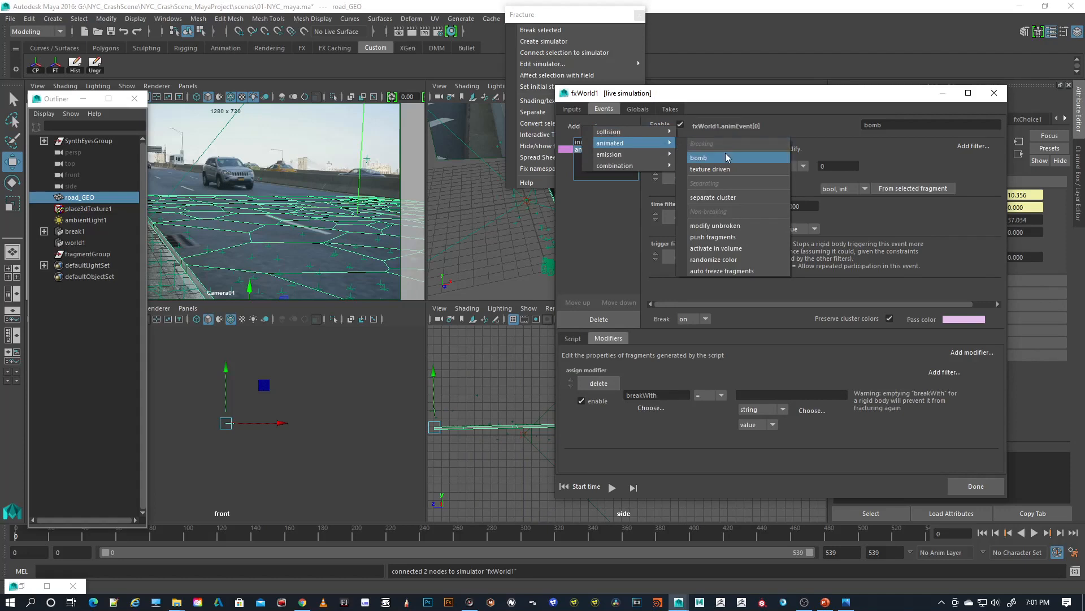
left_click(731, 249)
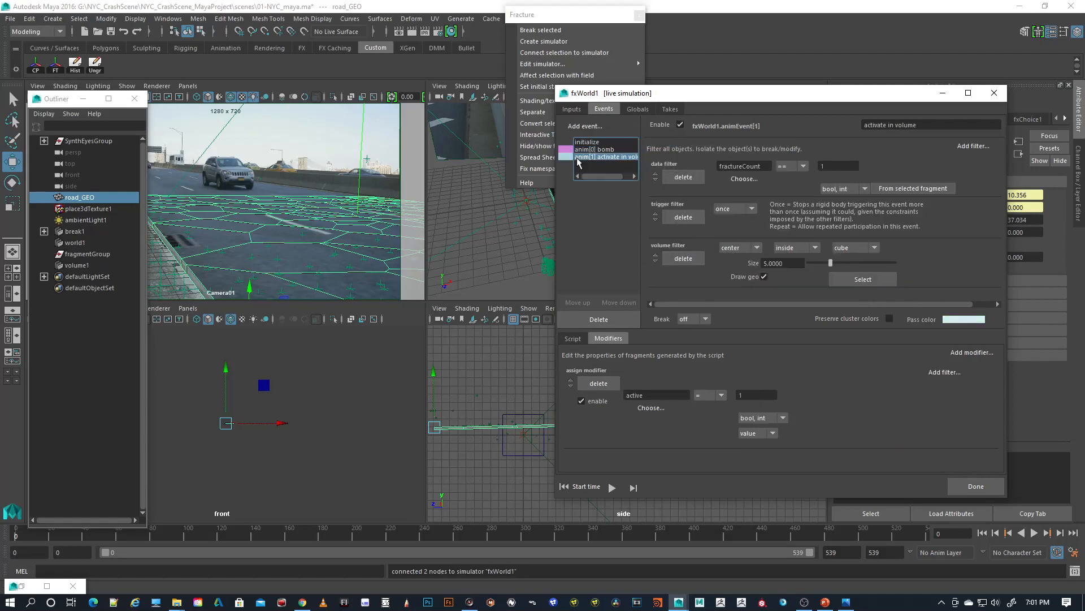
left_click(527, 182)
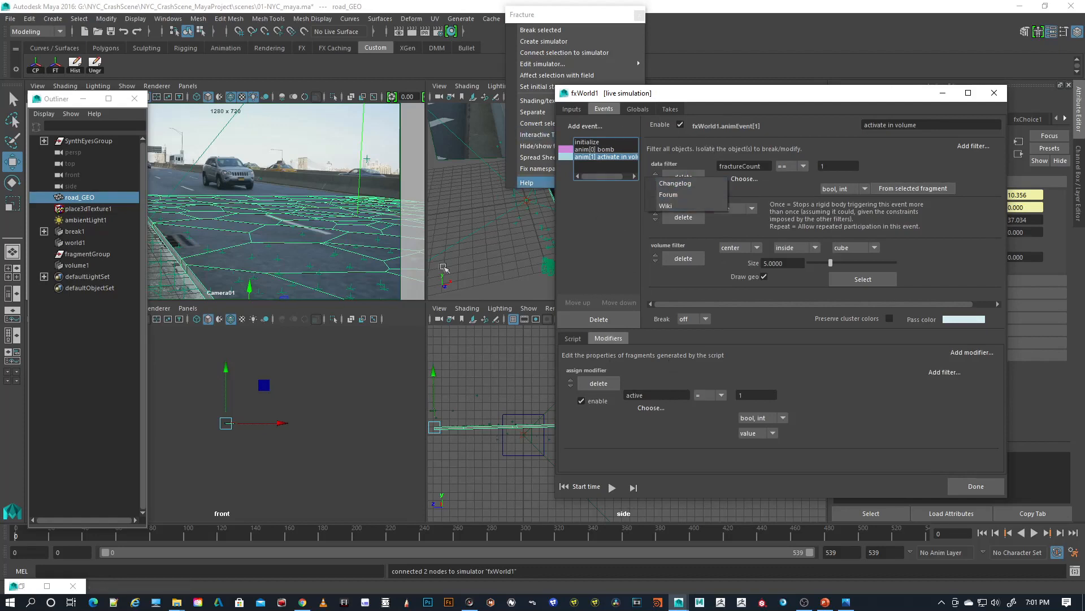
left_click(85, 100)
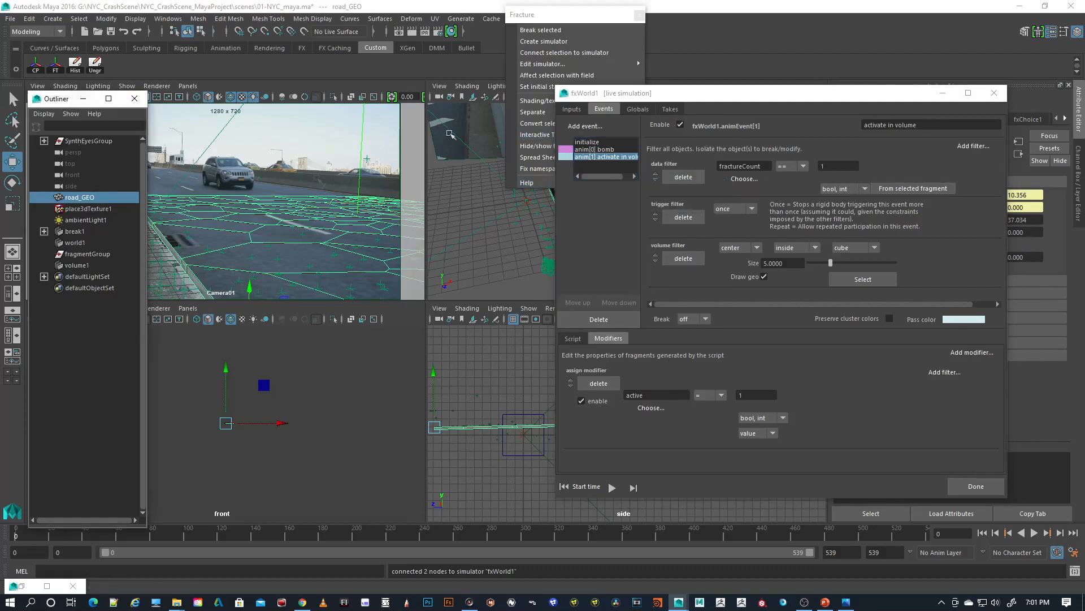
left_click_drag(877, 96, 943, 59)
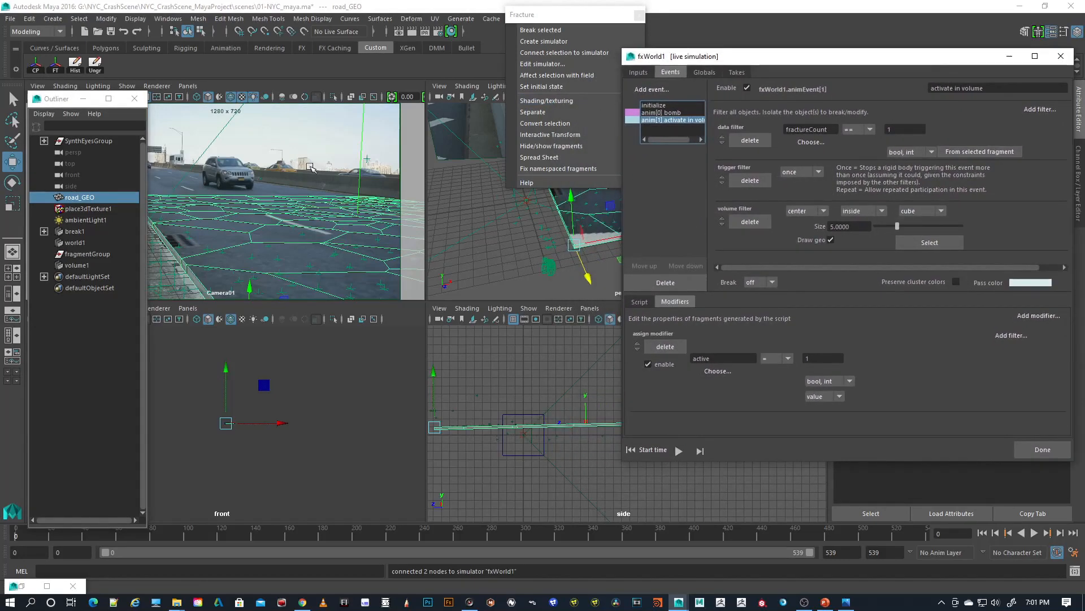
Step: Clear the Outliner from the Camera01 view and switch that viewport's renderer to Legacy Default Viewport
left_click(85, 100)
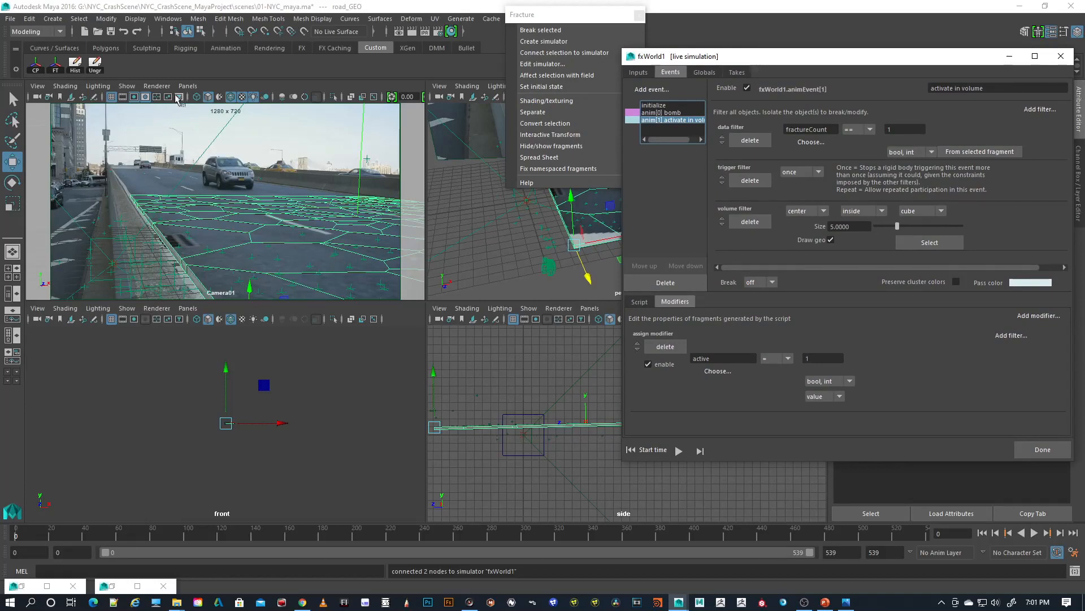
left_click(151, 88)
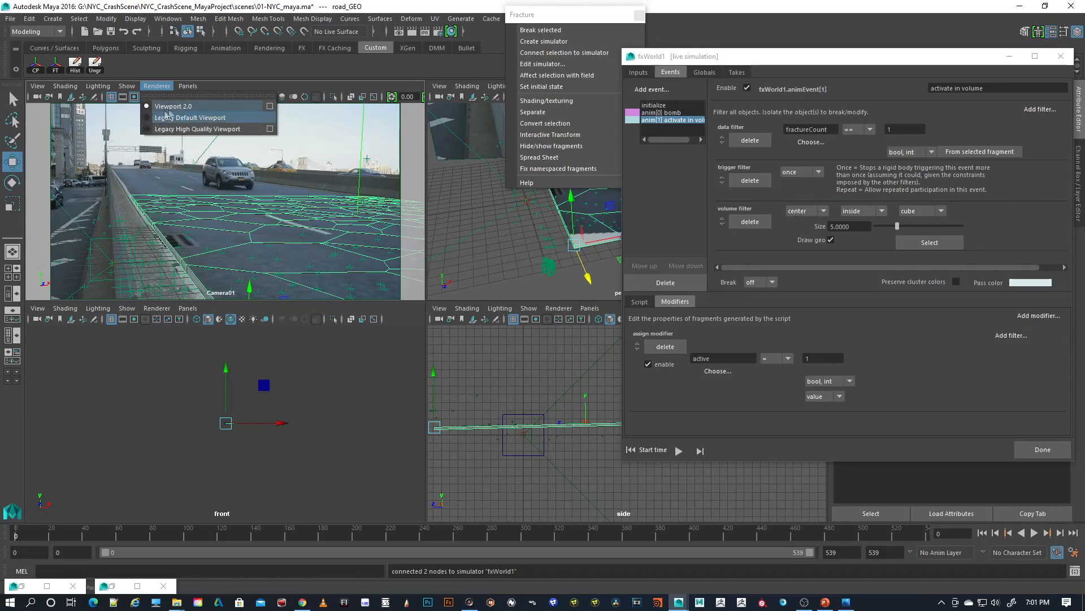
left_click(148, 117)
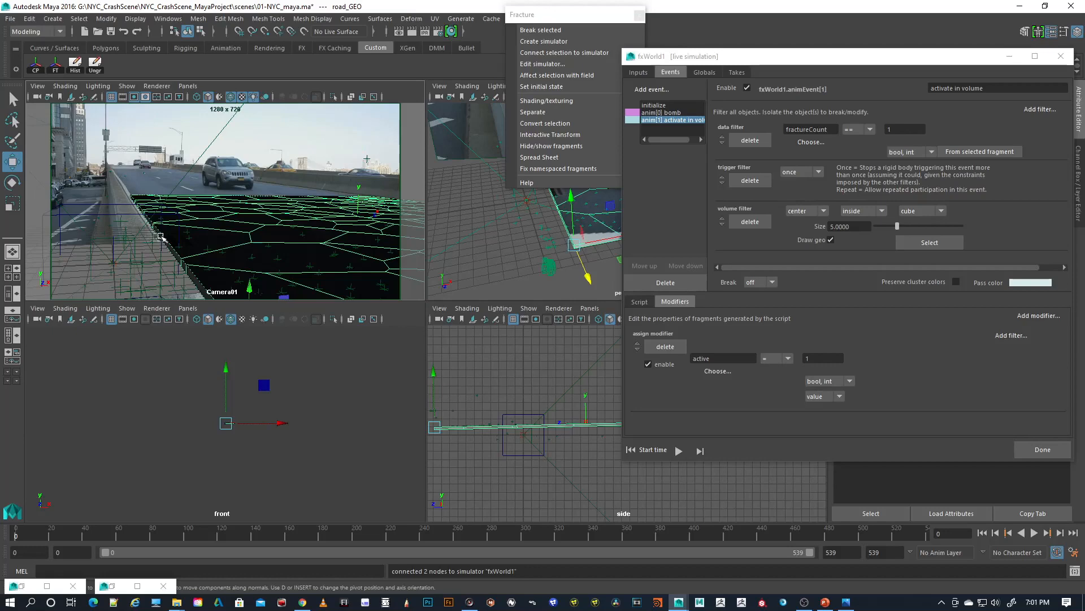
Step: Bring back the Outliner, select volume1 and move the Outliner clear of the camera view
left_click(22, 586)
left_click(766, 383)
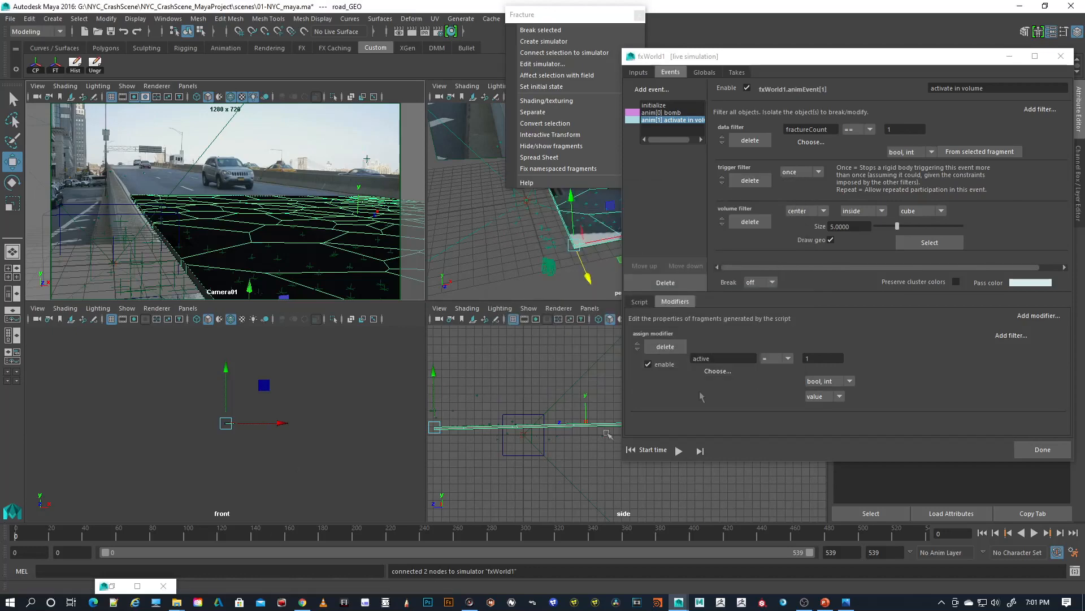
left_click(111, 588)
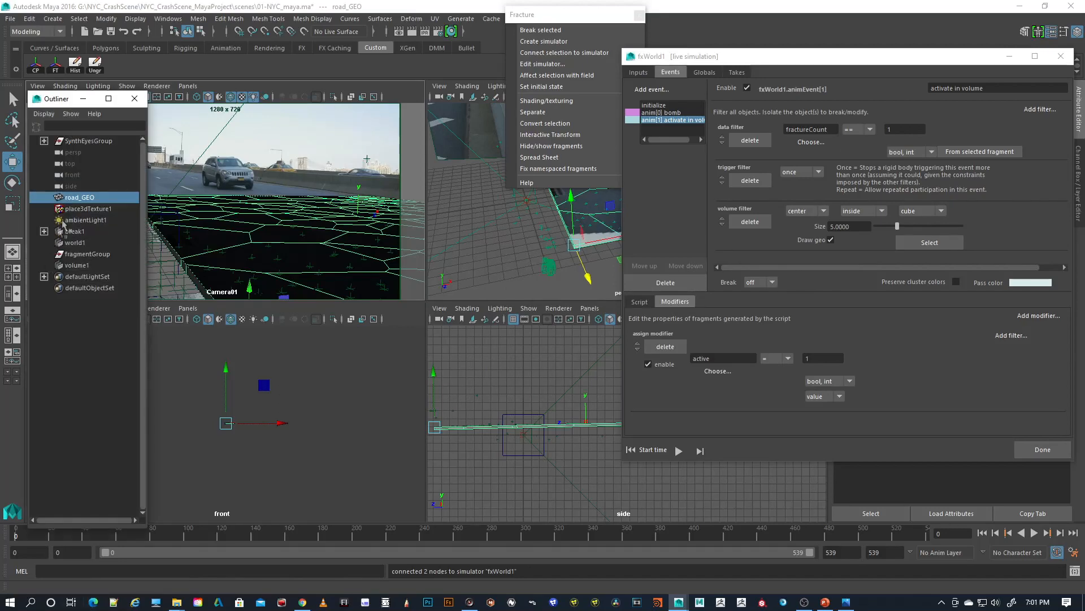
left_click(78, 266)
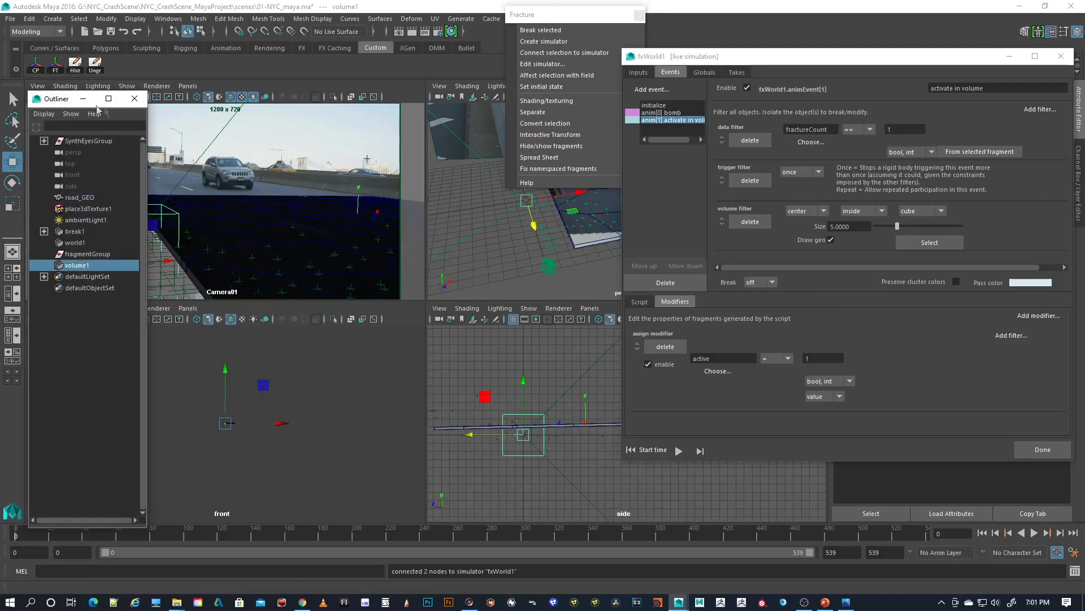
left_click_drag(73, 101, 528, 124)
Step: Move volume1 to the far end of the road in the Camera01 view and key it at frame 0
left_click_drag(171, 265, 194, 217)
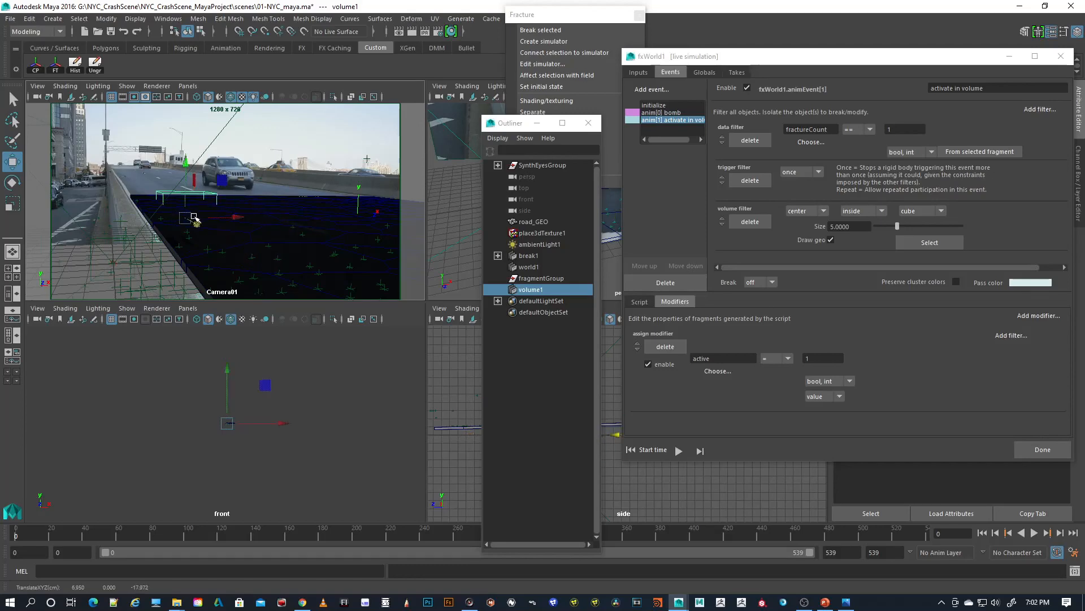
left_click_drag(185, 163, 189, 131)
left_click_drag(204, 203, 194, 195)
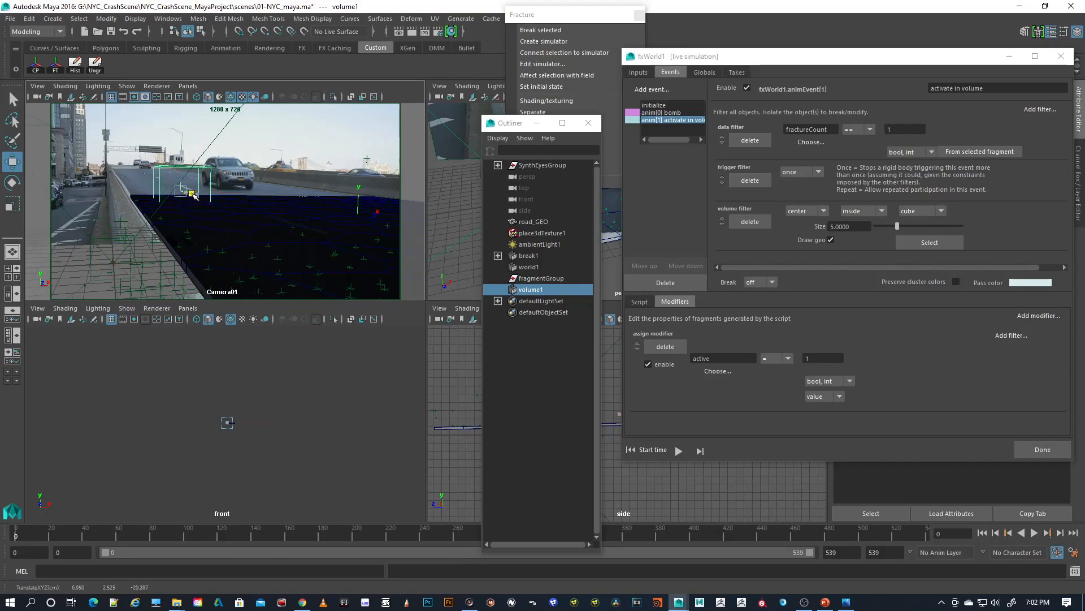
left_click_drag(193, 194, 251, 192)
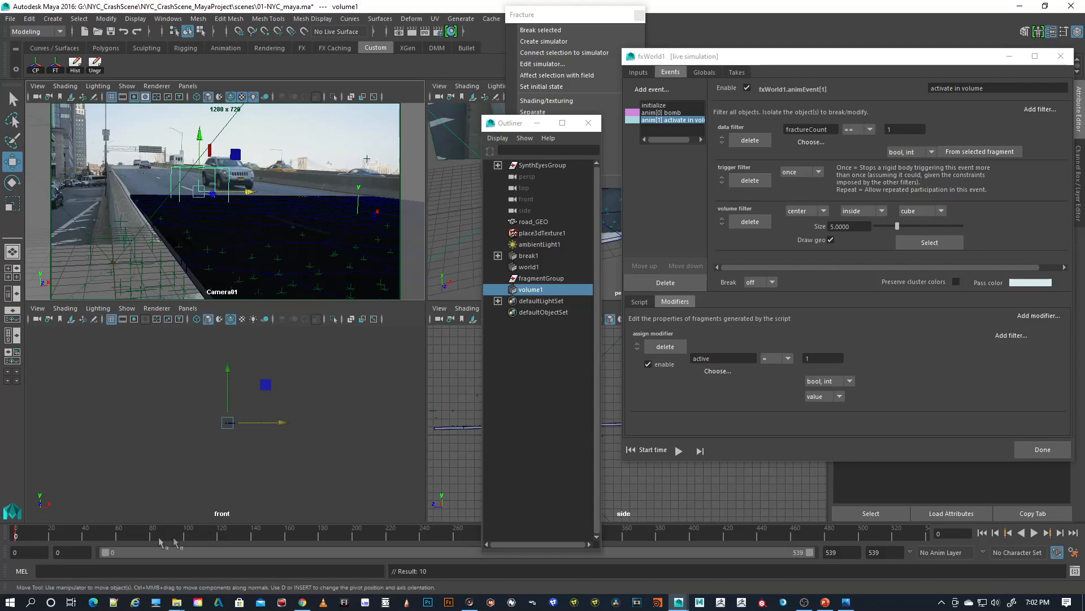
Step: Preview the footage up to frame 40, return to frame 0 and lower volume1 beneath the road to about -1.834 in Y
left_click_drag(18, 534, 66, 536)
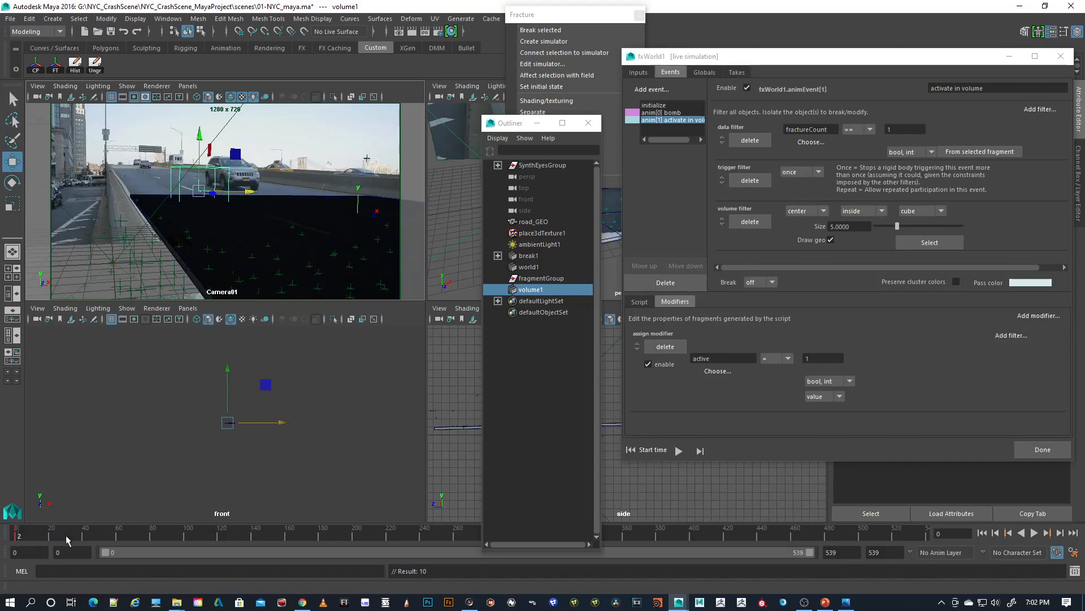
left_click_drag(66, 534, 83, 536)
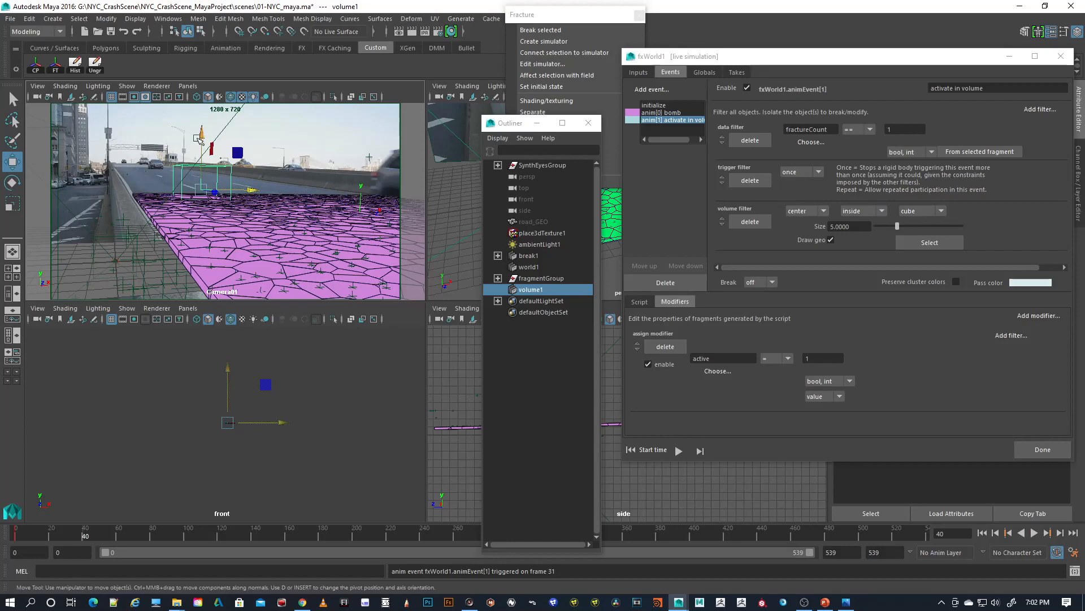
left_click(18, 536)
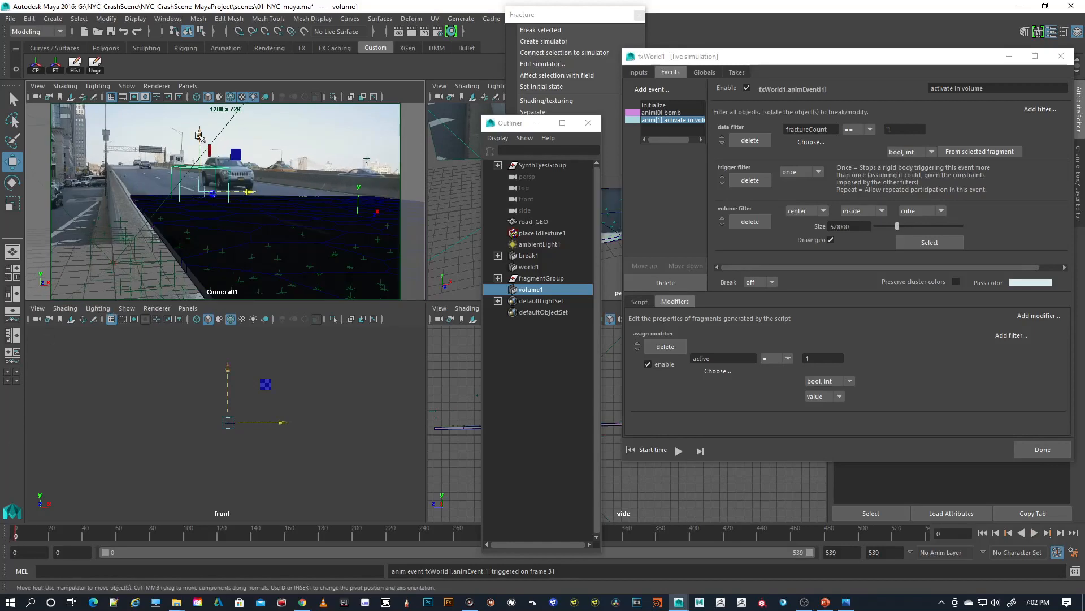
left_click_drag(199, 136, 196, 188)
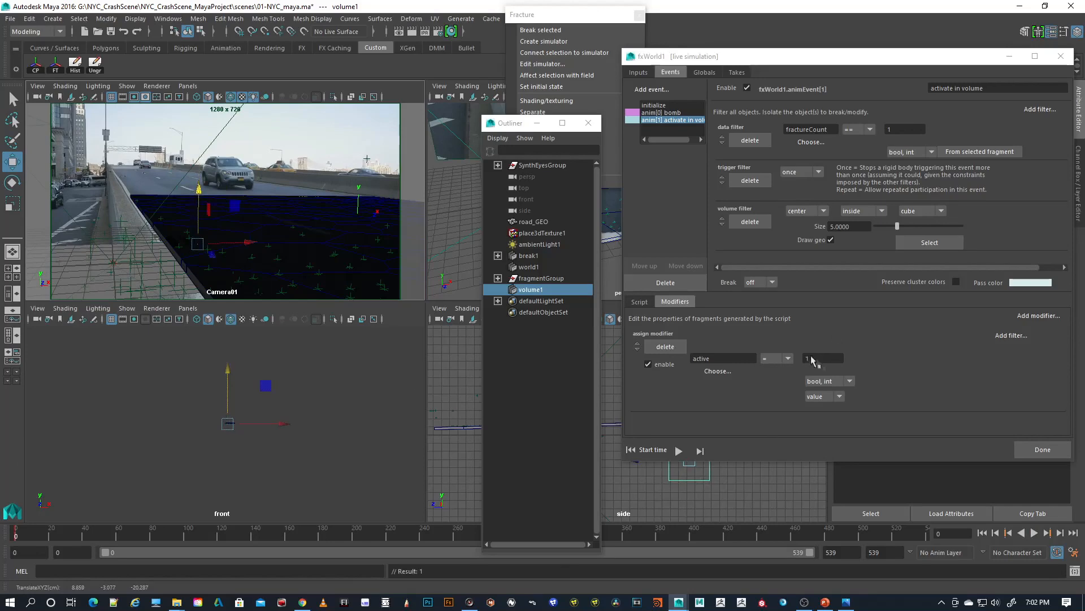
left_click(1009, 56)
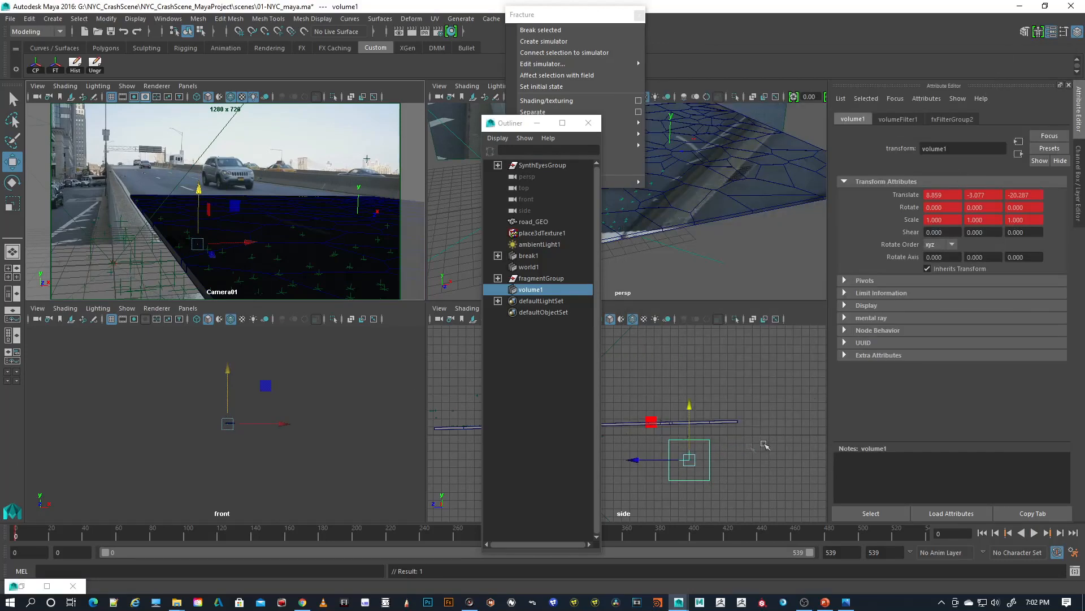
left_click_drag(691, 407, 693, 398)
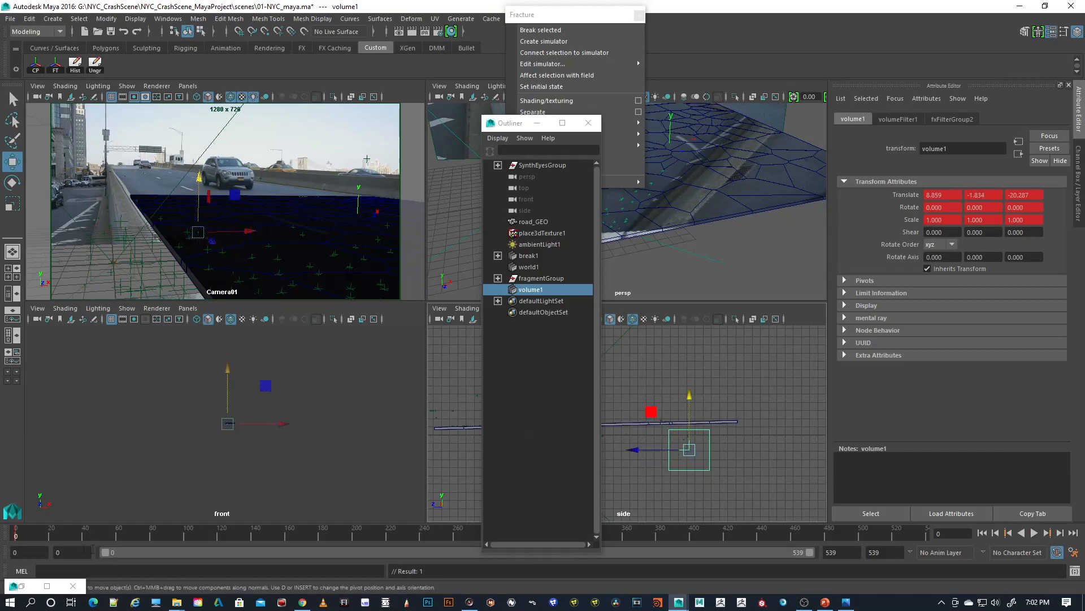
Step: At frame 40, raise volume1 into the road surface to about 1.551 in Y and set a key
left_click(82, 537)
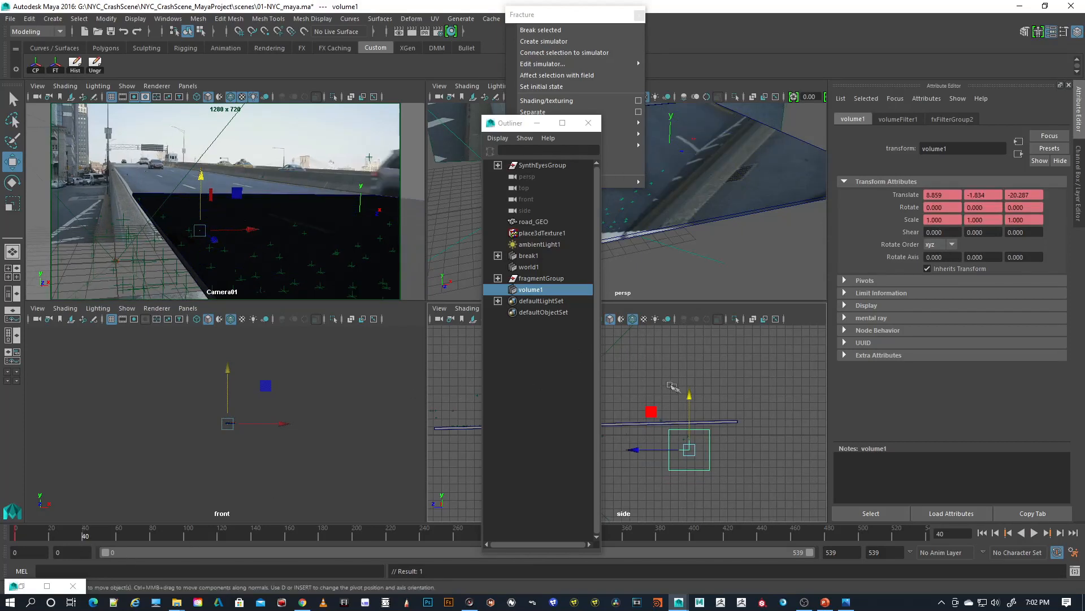
left_click_drag(689, 398, 694, 369)
key("s")
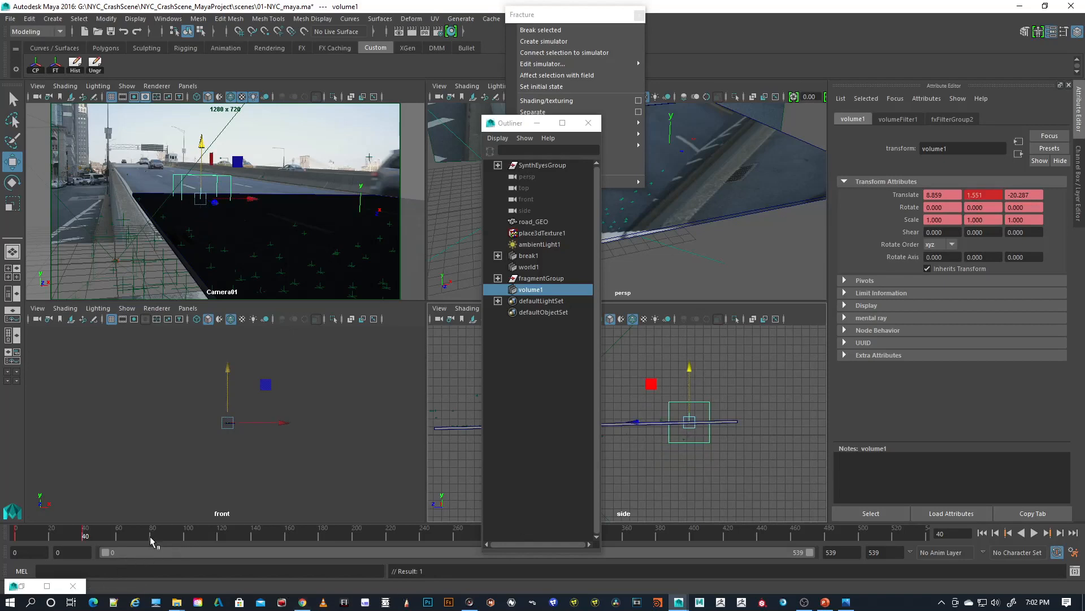
Step: At frame 100, move volume1 along the road toward the camera to about 5.024 in Z and key it
left_click(187, 538)
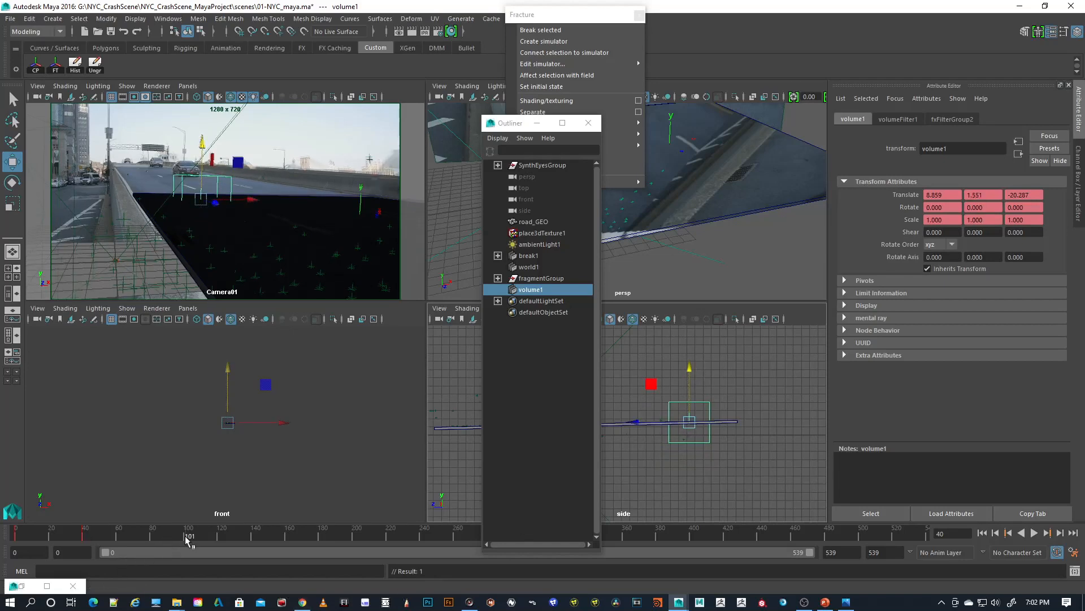
left_click(188, 538)
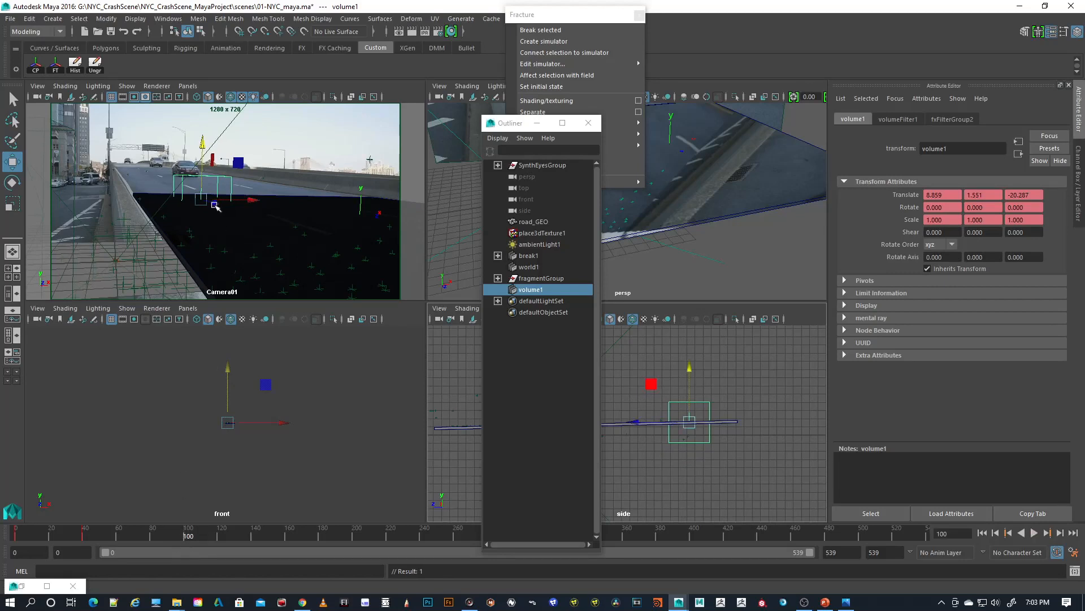
left_click_drag(215, 205, 464, 309)
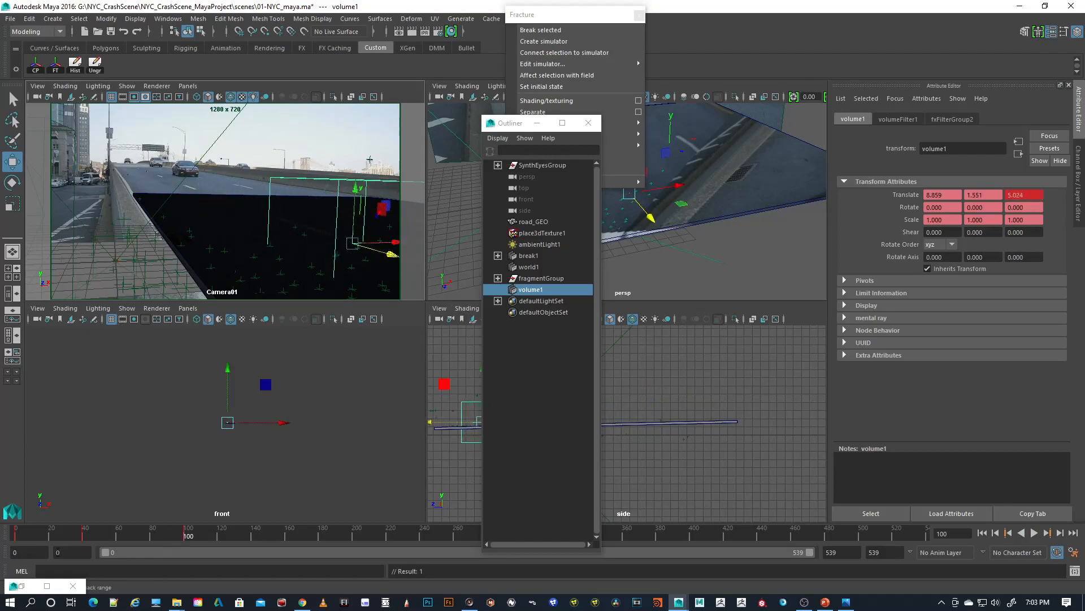
Step: Play the simulation from the first frame to check how the moving volume activates the road fragments
left_click(981, 534)
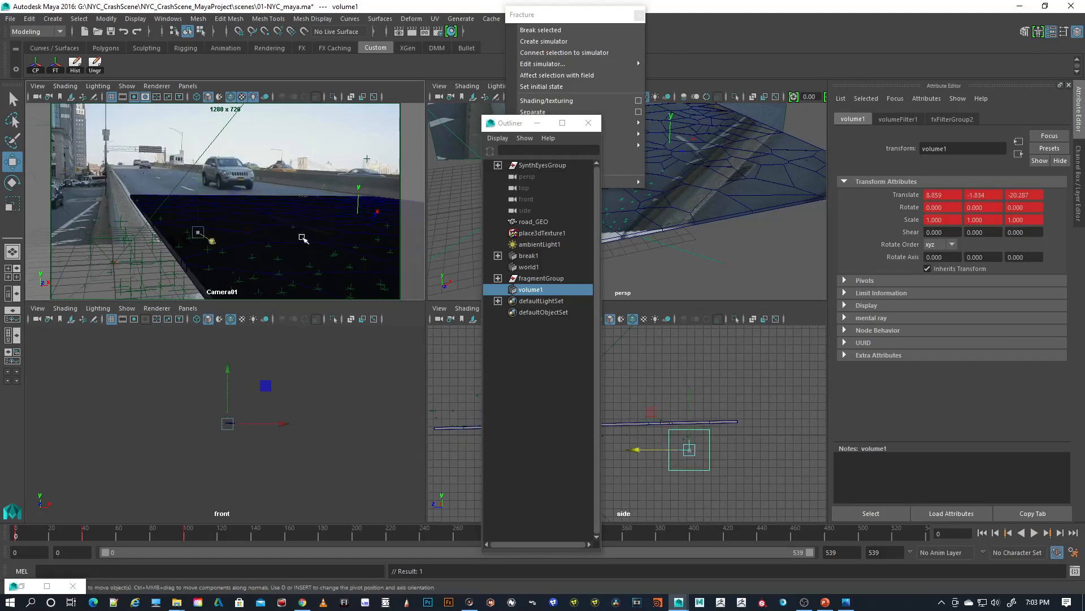
left_click(1034, 533)
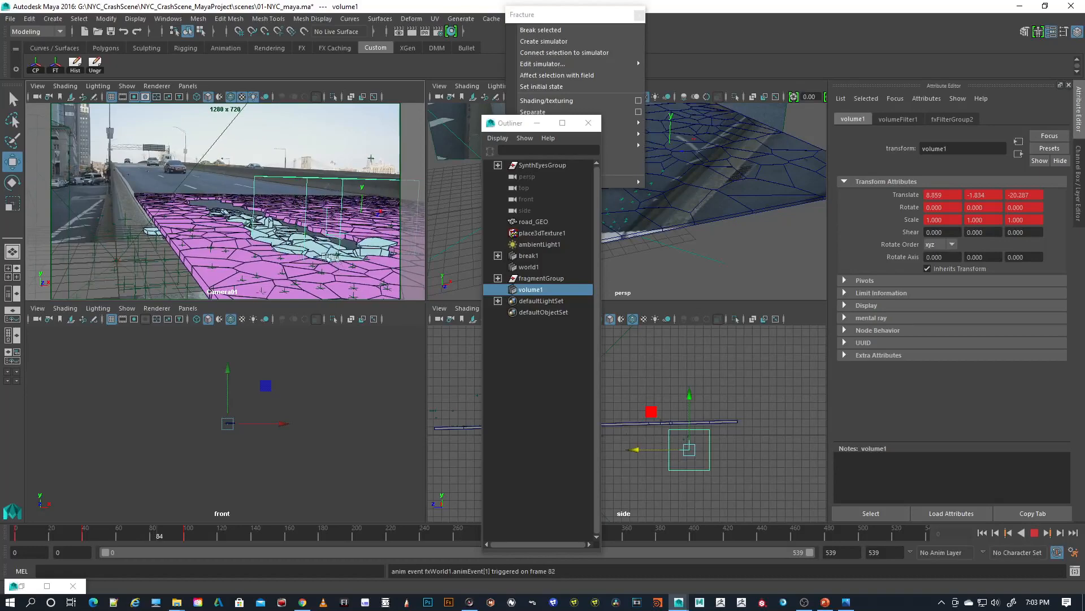
left_click(1035, 533)
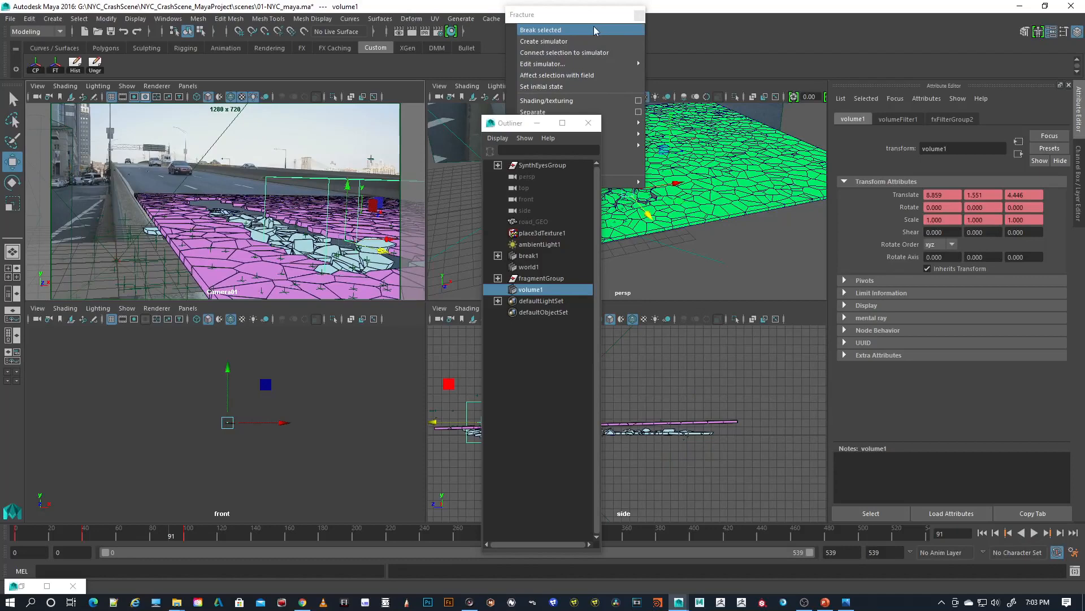
Step: Reopen the fxWorld1 simulator window and set the global gravity in Y to -9.810
left_click(21, 586)
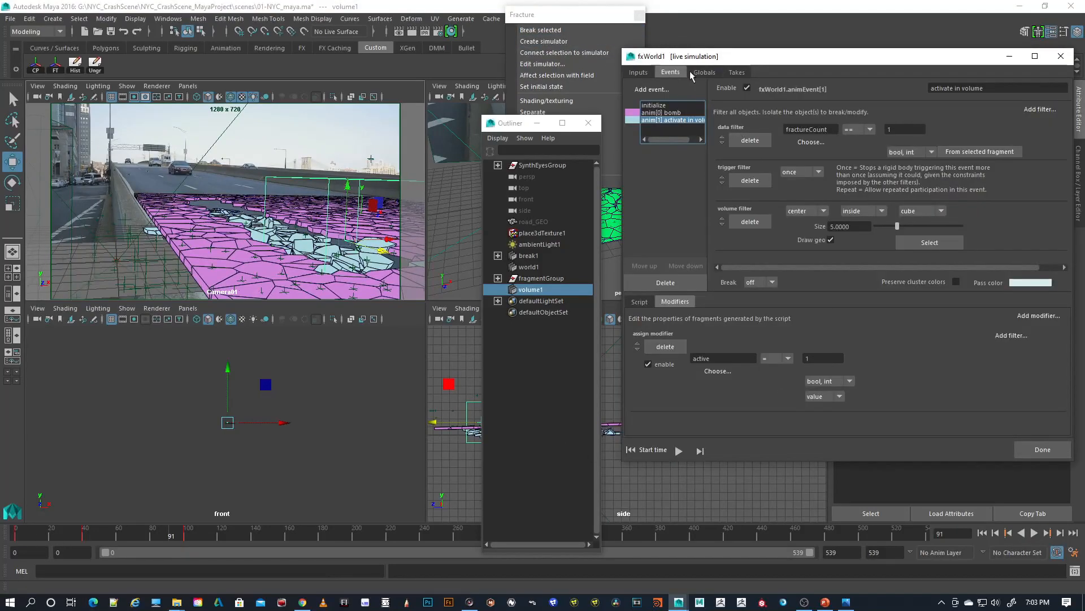
left_click(706, 73)
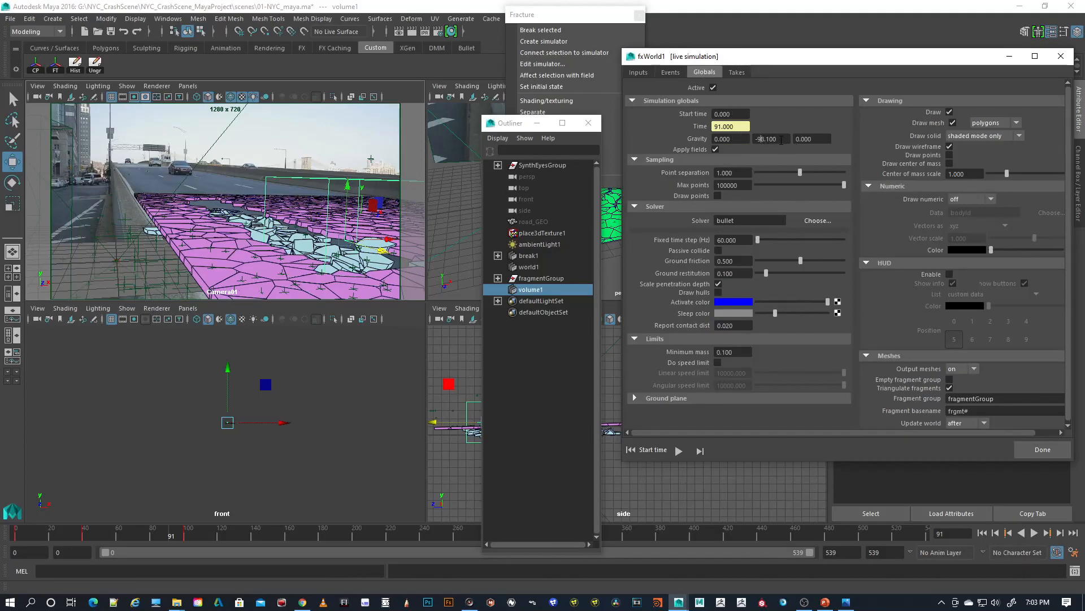
left_click_drag(767, 138, 755, 139)
key("BackSpace")
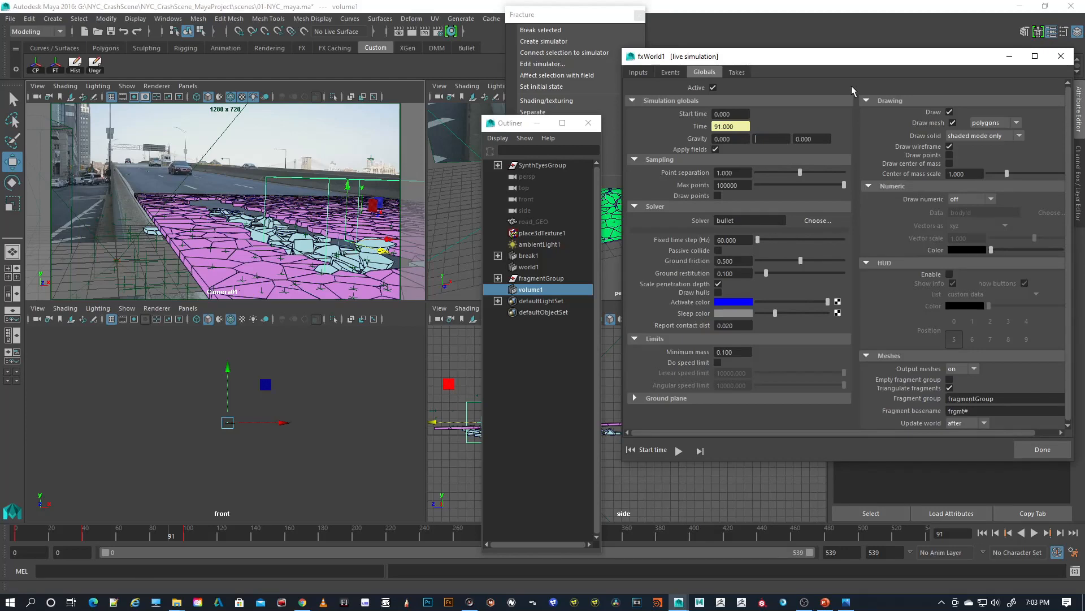
type("-9.810")
Step: Replay the simulation from the start with the new gravity, stopping past frame 100
left_click(982, 532)
left_click(1035, 533)
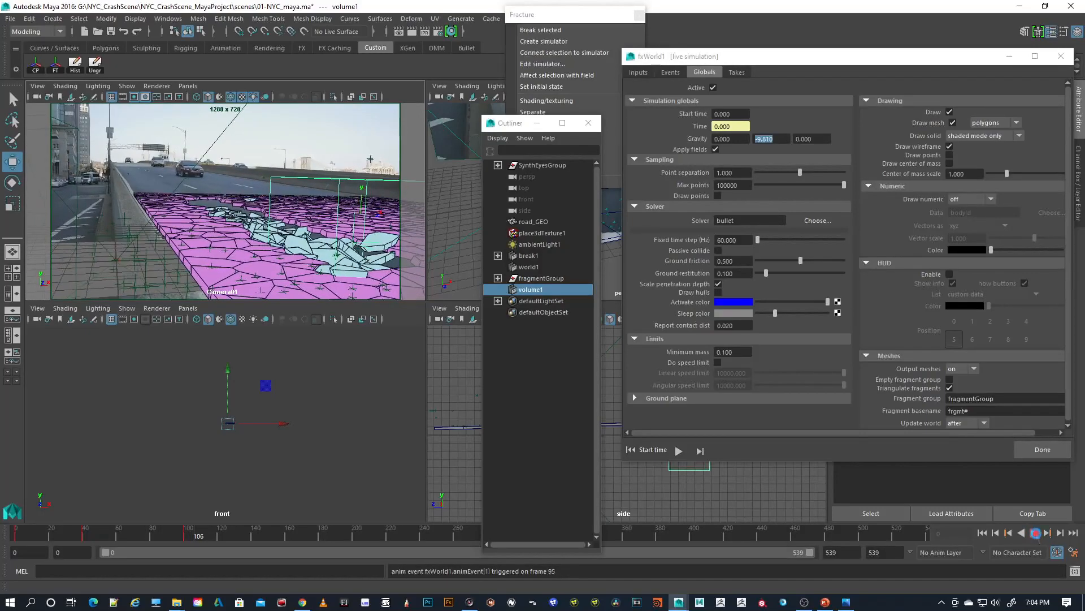
left_click(1035, 532)
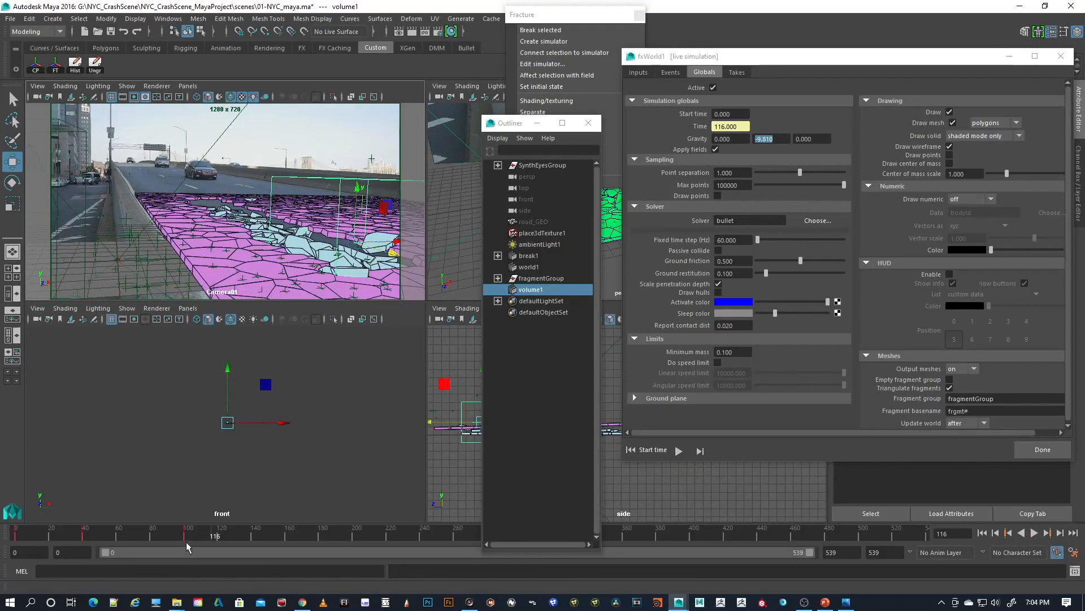
Step: At frame 100, move volume1 farther along the road in Z, replay the simulation and return to frame 0
left_click_drag(188, 542, 185, 542)
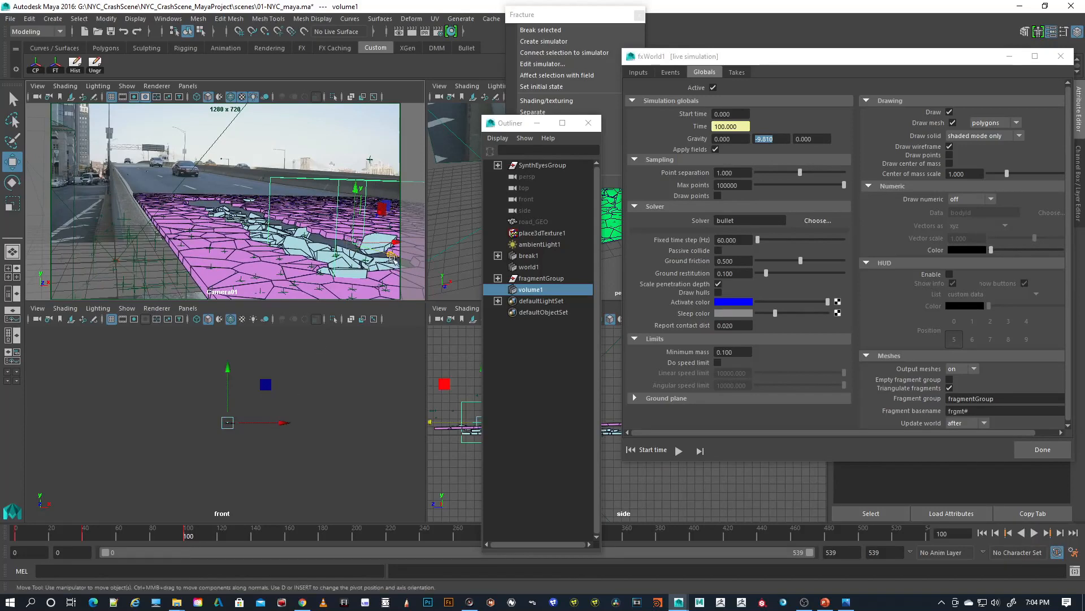
left_click_drag(393, 257, 443, 268)
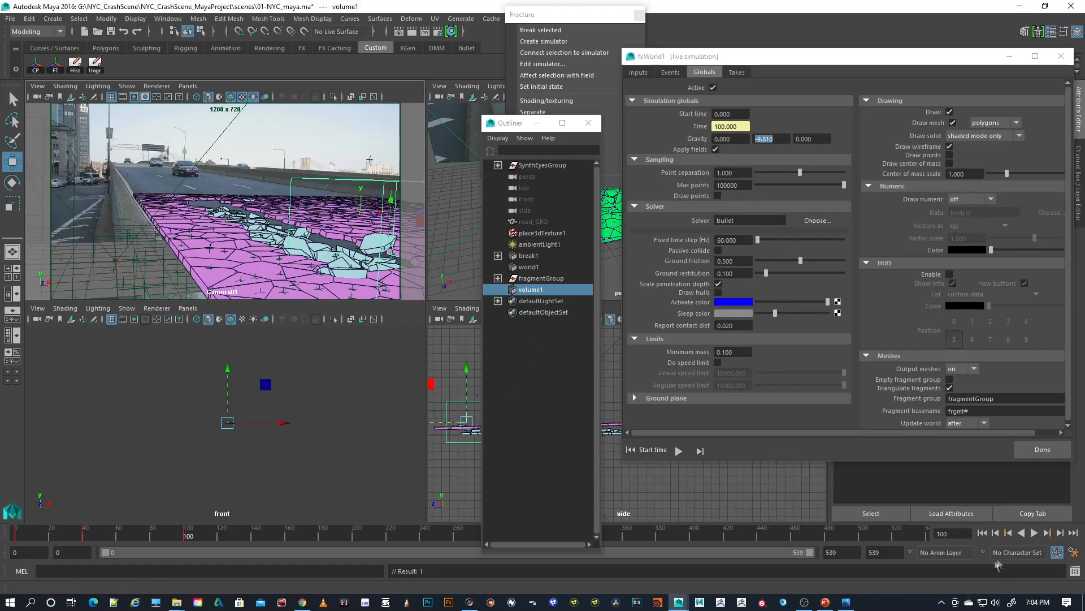
left_click(983, 533)
left_click(1034, 533)
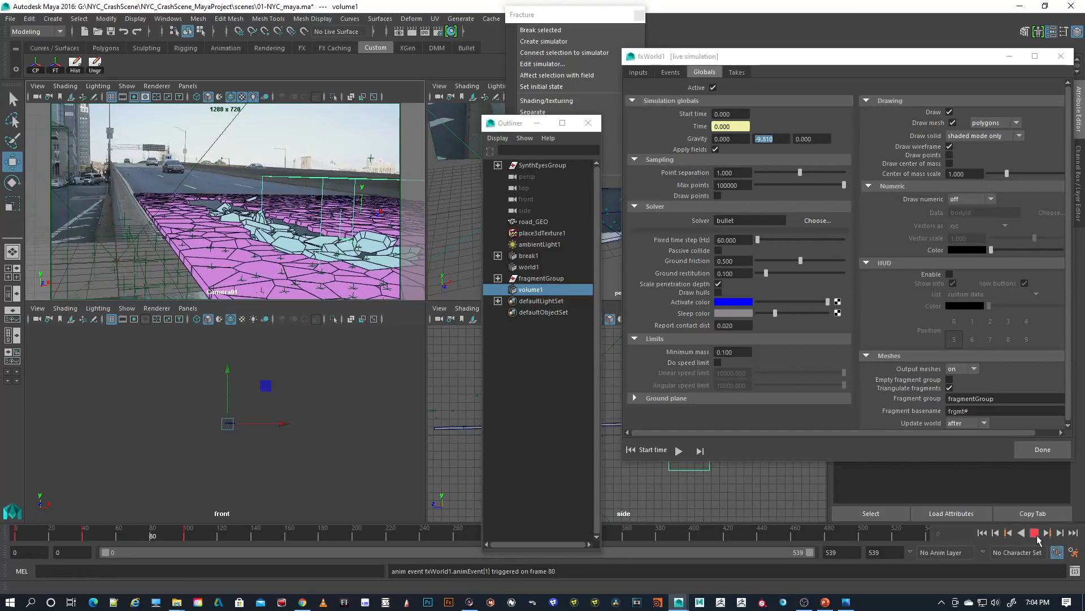
left_click(1035, 533)
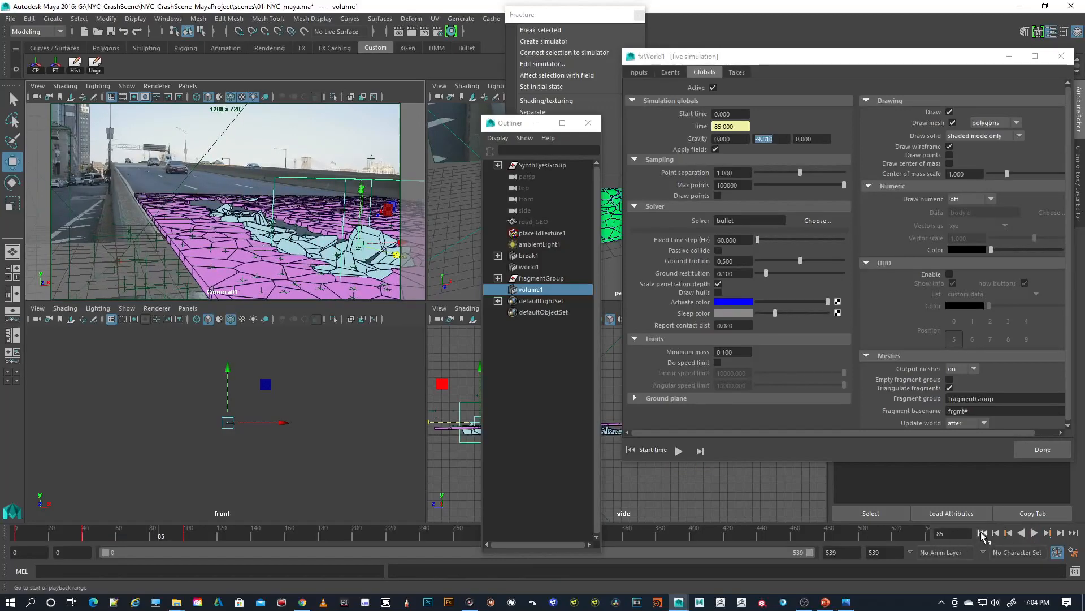
left_click(982, 533)
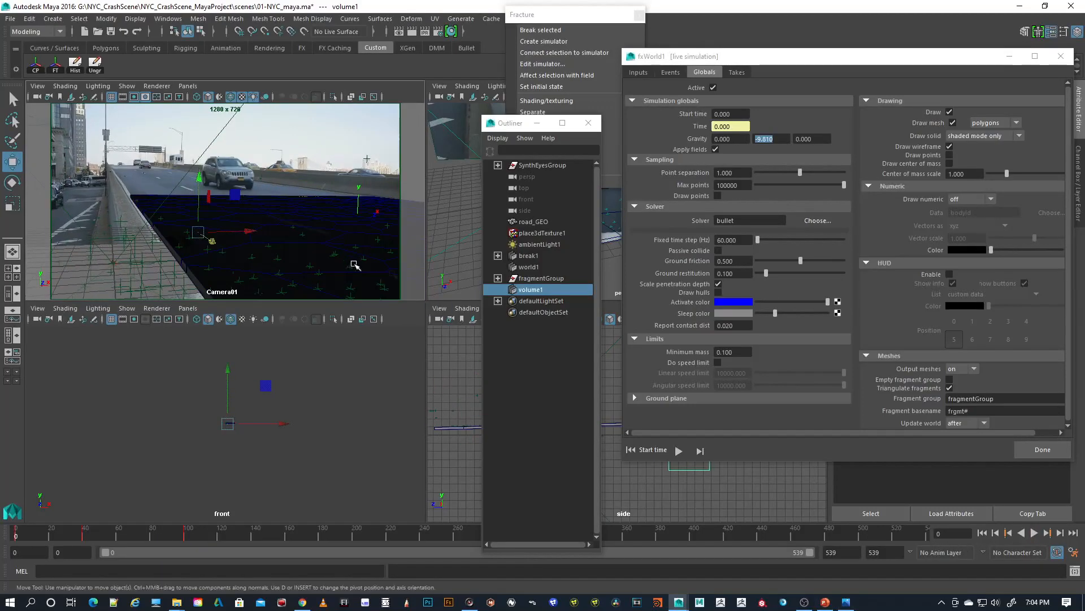
Step: Add a second assign modifier to the "activate in volume" event of fxWorld1
left_click(670, 72)
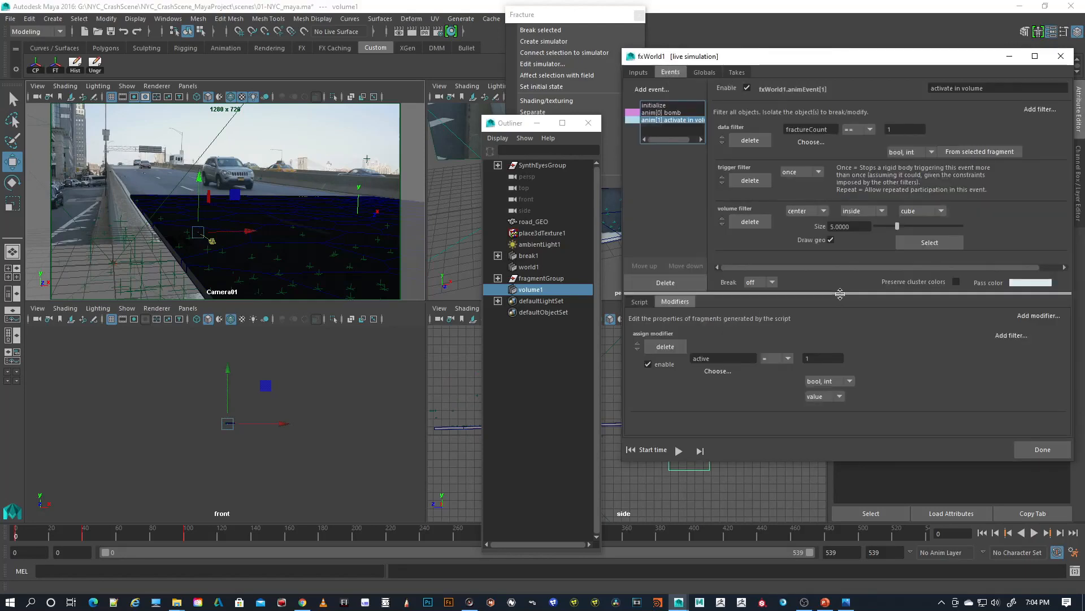
left_click(1040, 315)
left_click(997, 320)
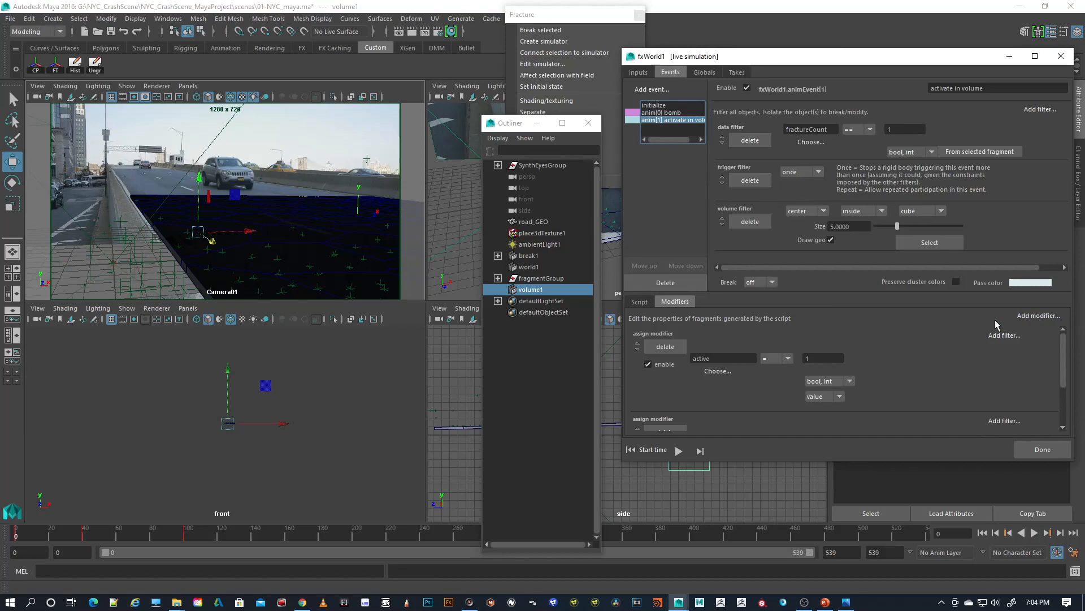
Step: Make the new assign modifier of the "activate in volume" event set the velocity with a Y value of 5
left_click_drag(1066, 368, 1068, 423)
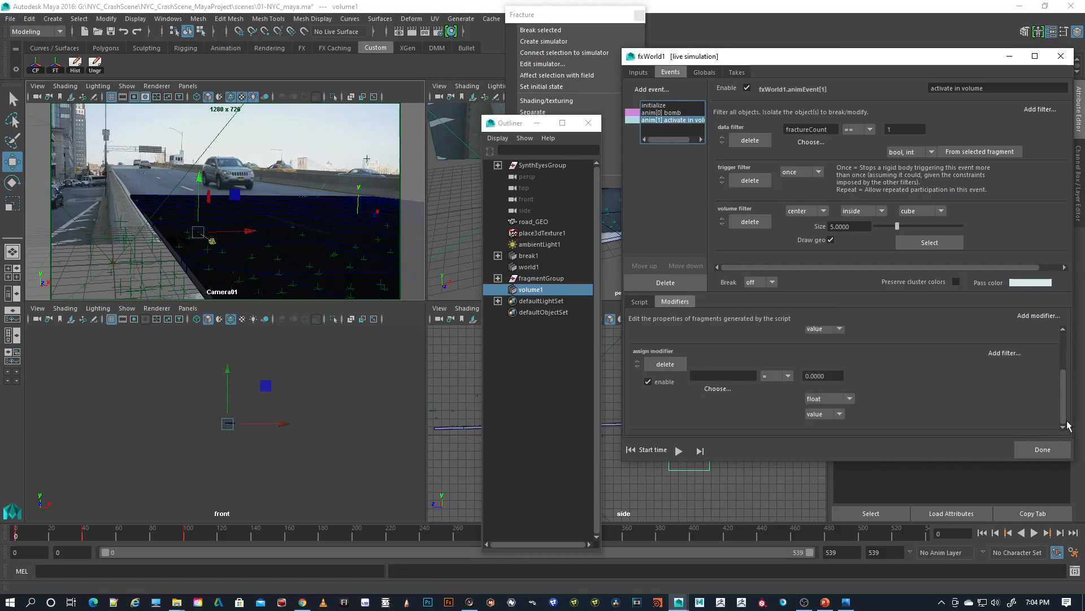
left_click(722, 388)
mouse_move(775, 446)
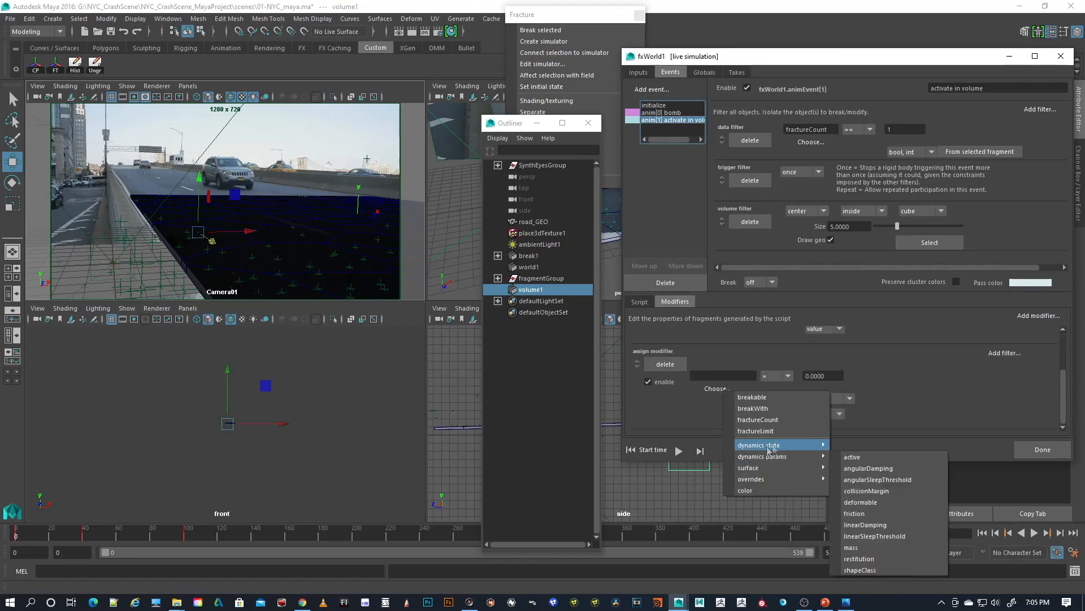
left_click(854, 469)
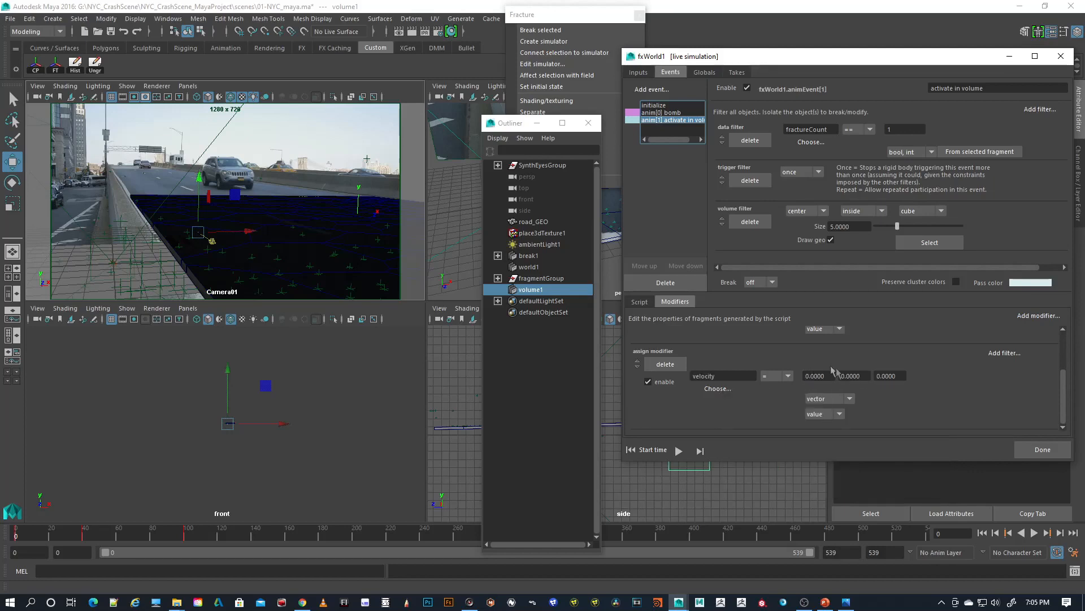
double_click(861, 377)
type("5")
key("Return")
Step: Replay the simulation from the start with the velocity modifier, stop at frame 95 and return to frame 0
left_click(982, 533)
left_click(1035, 533)
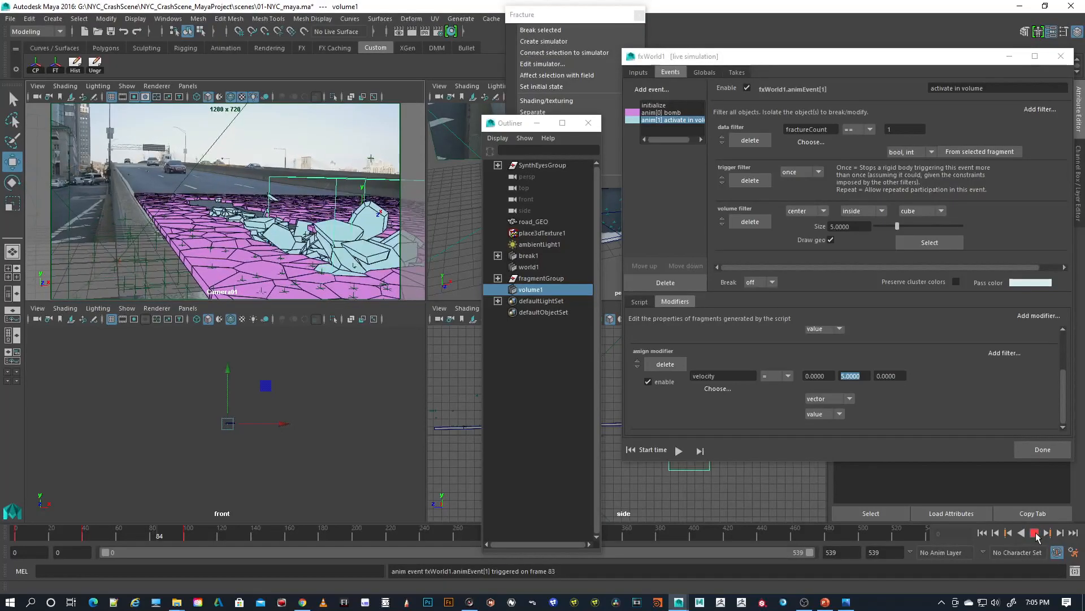
left_click(1035, 533)
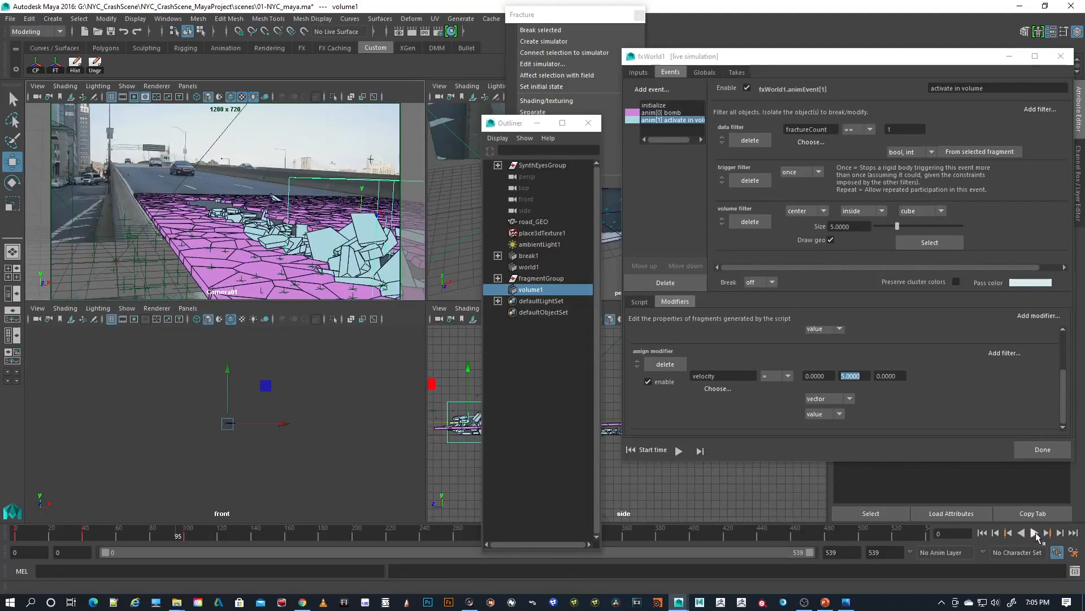
left_click(982, 533)
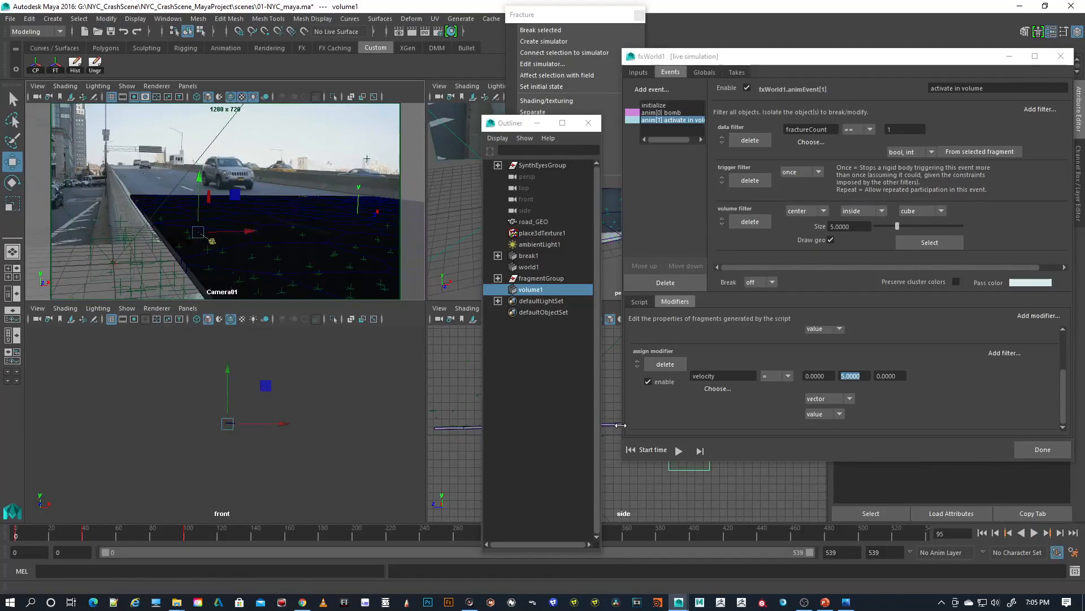
Step: Save the scene and display the camera view using the scene lights
key("ctrl+s")
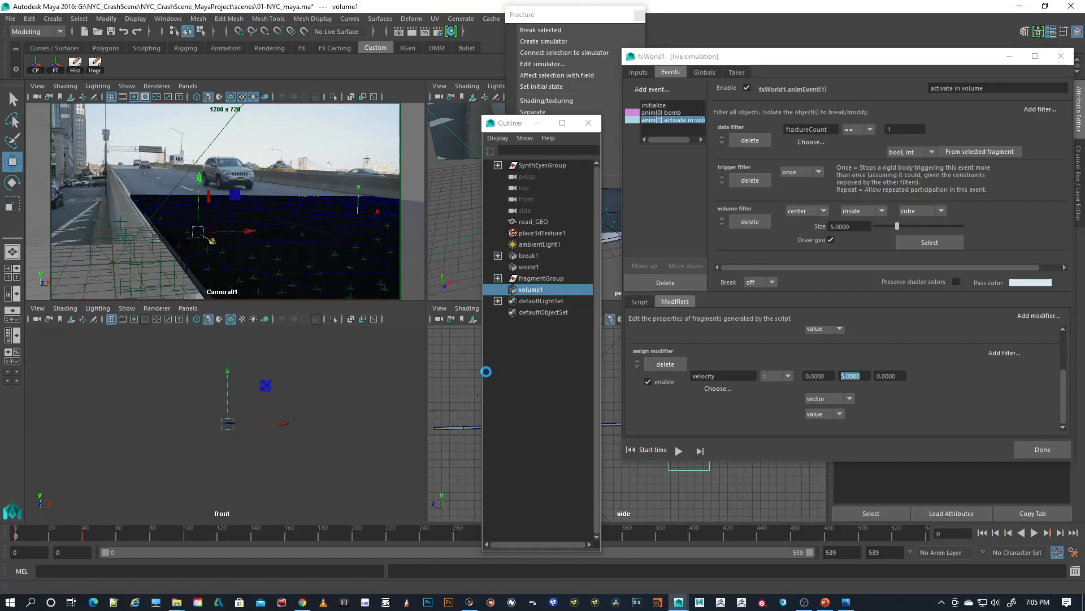
key("w")
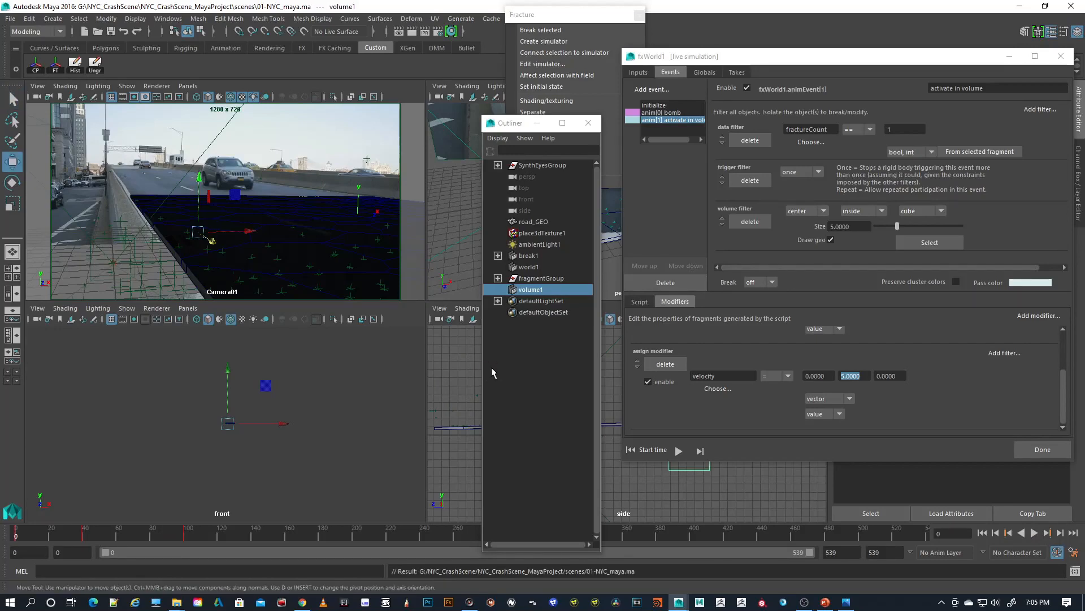
middle_click(328, 264)
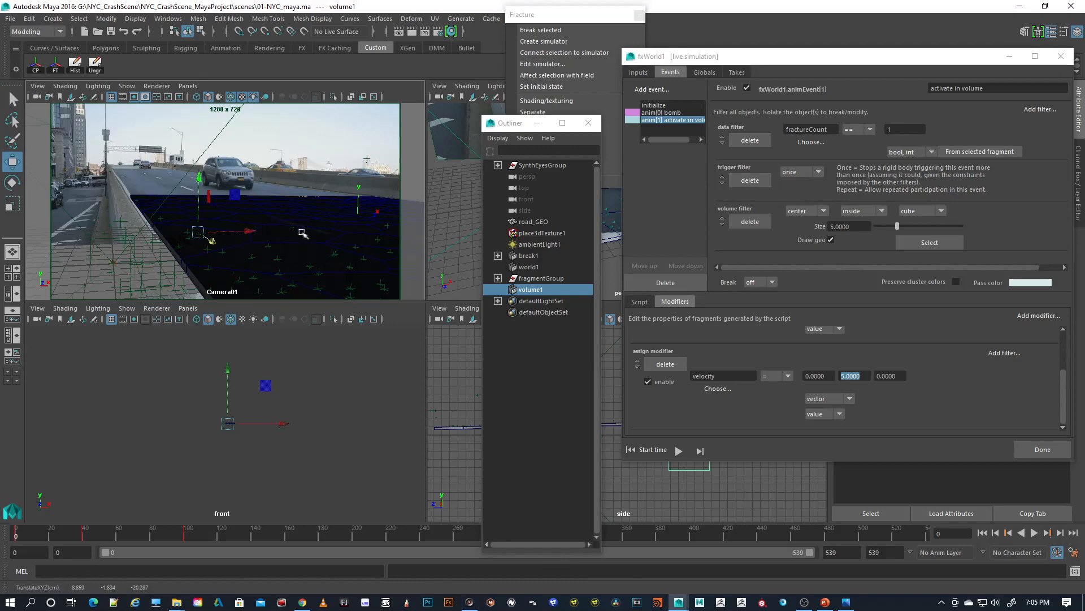
key("7")
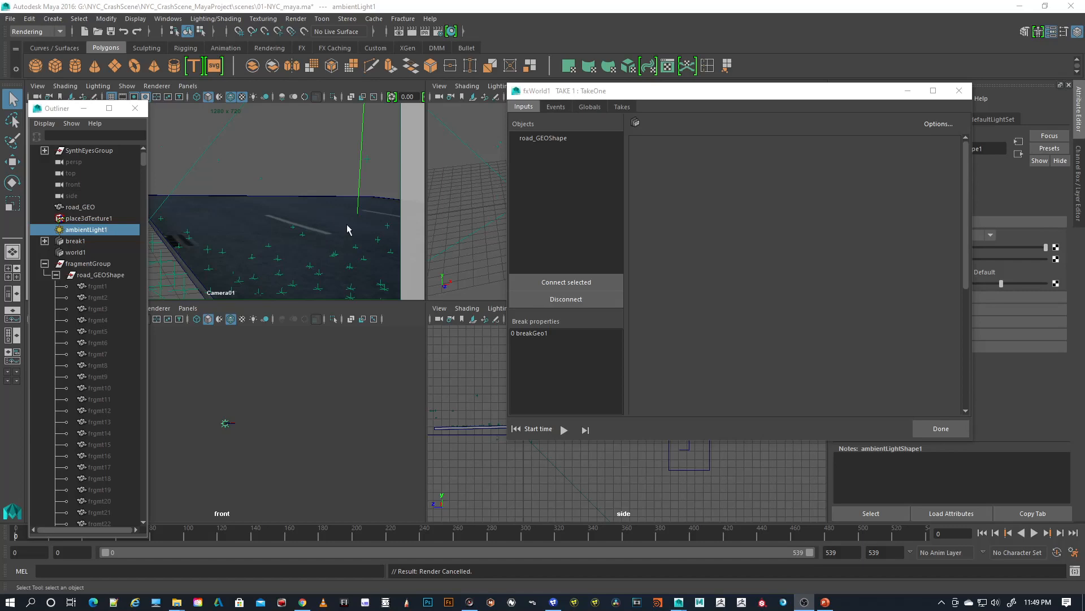
Step: Select road_GEO and its first hidden fragment, and run the simulation to frame 2 to break the road into fragments
left_click(322, 242)
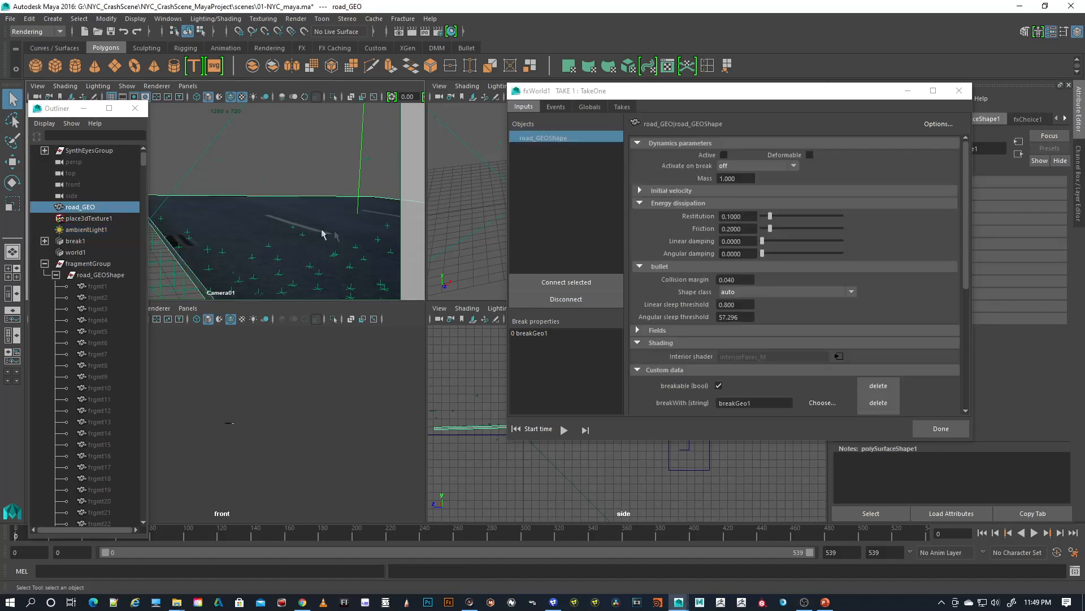
left_click(96, 287)
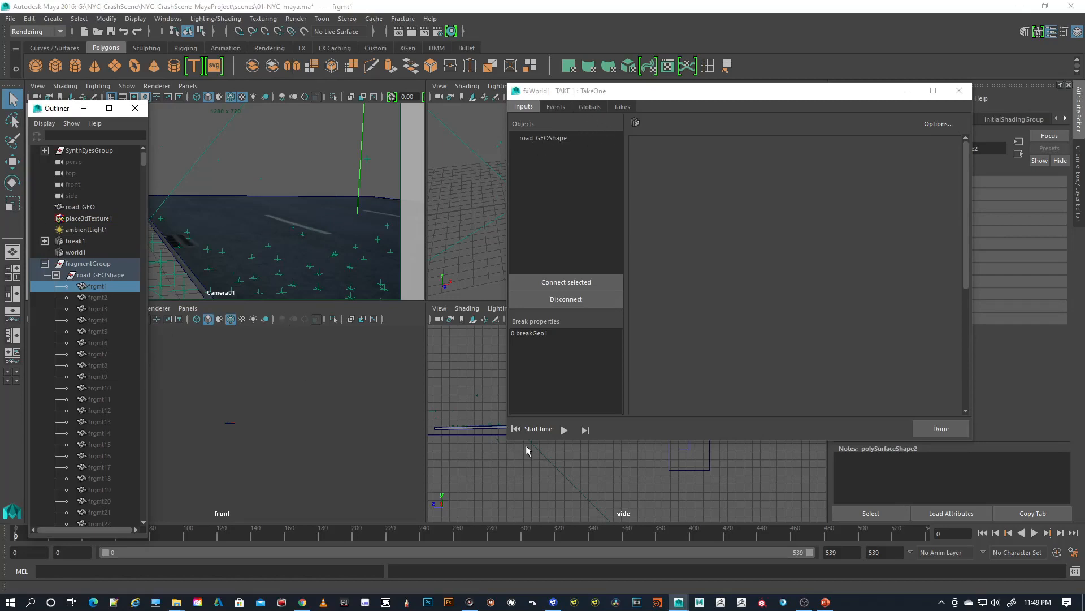
left_click(1035, 535)
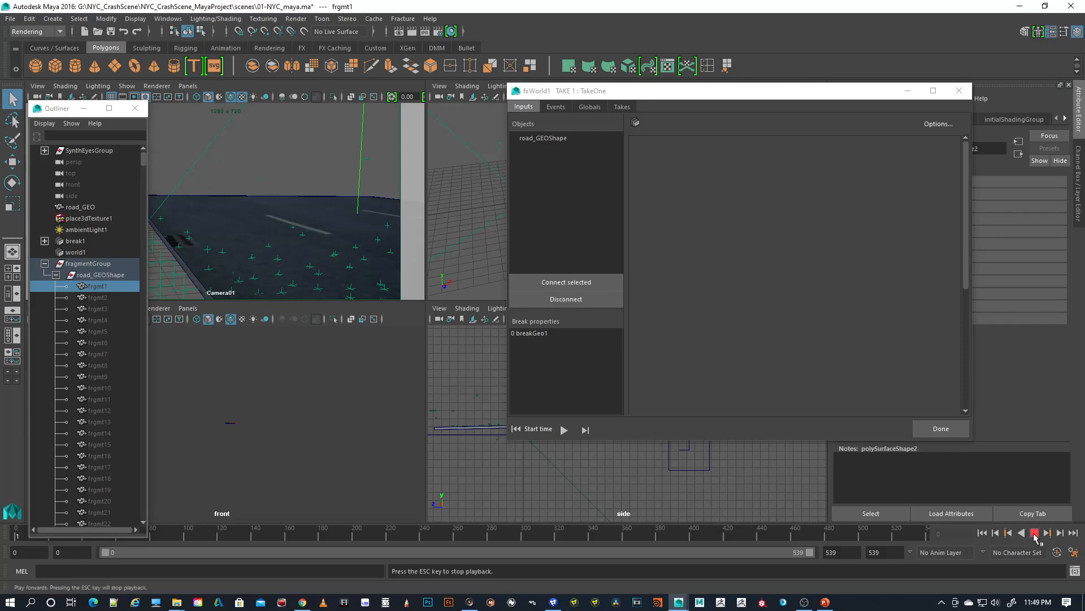
key("Escape")
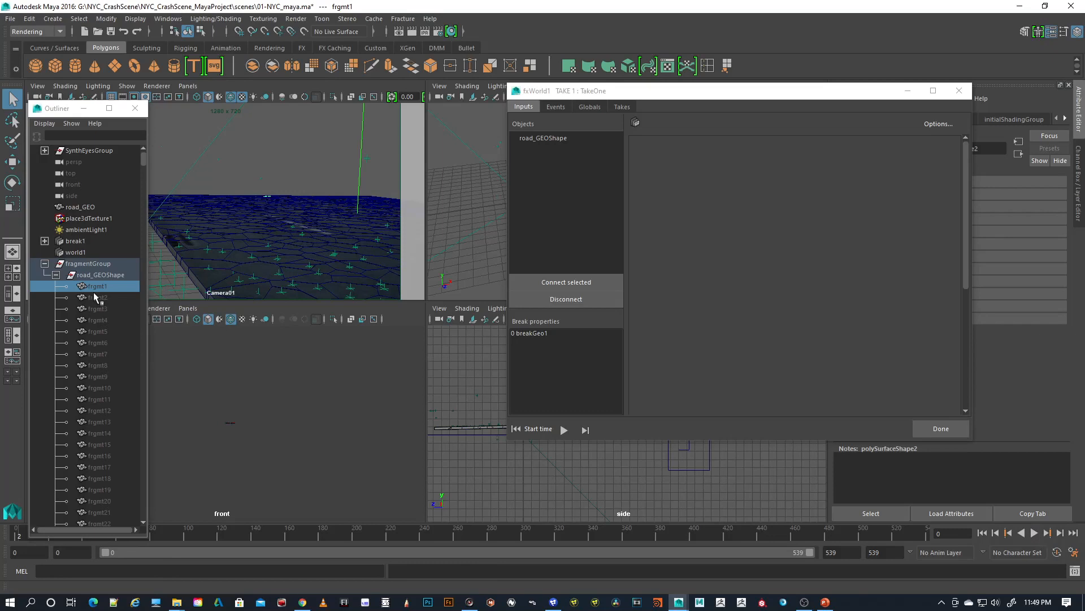
Step: Select all road fragments in the Outliner, from frgmt1 through frgmt1000
left_click(112, 298)
left_click(111, 287)
left_click(112, 321)
left_click(106, 354)
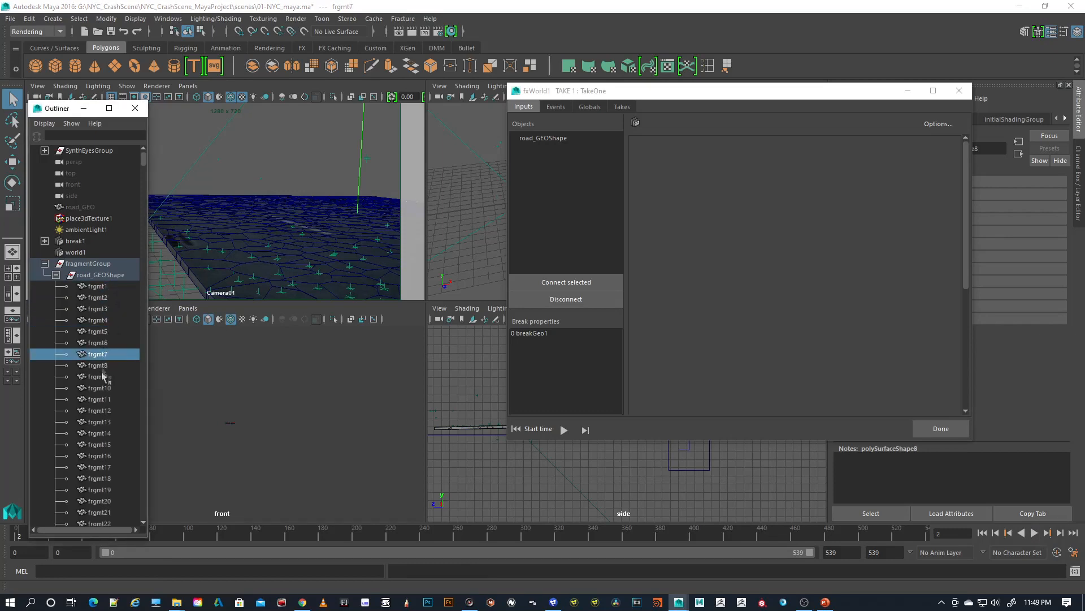
left_click(103, 377)
left_click(107, 333)
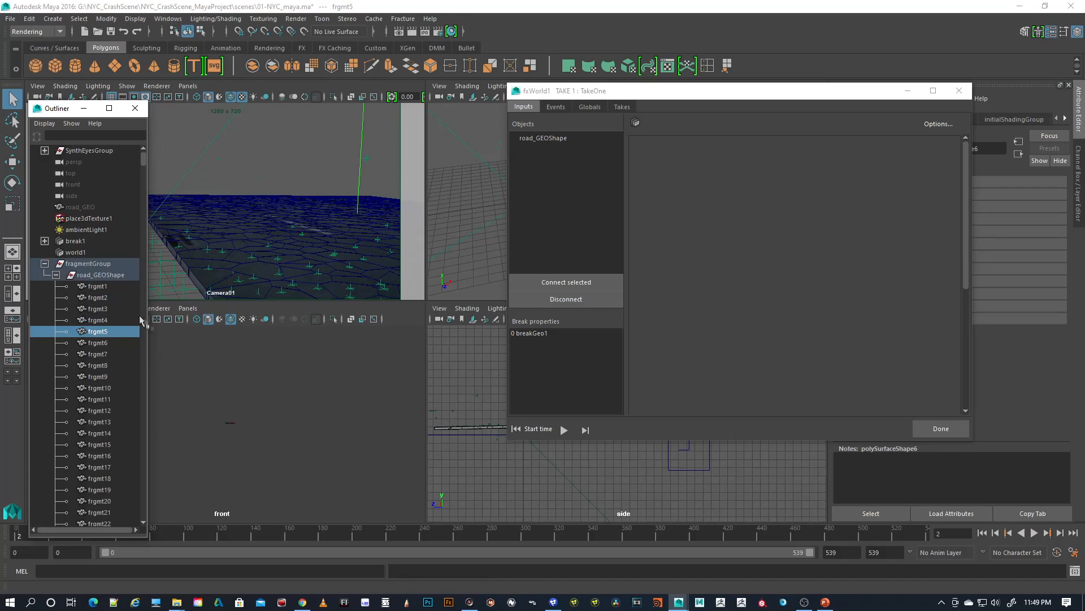
left_click(100, 297)
left_click(100, 289)
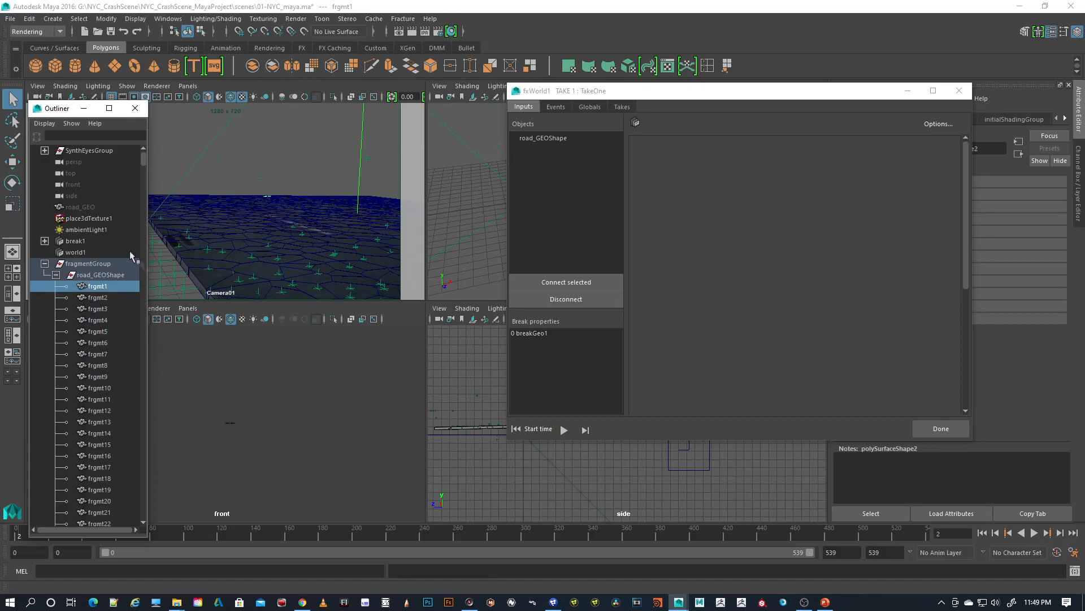
scroll(144, 161, "down", 2)
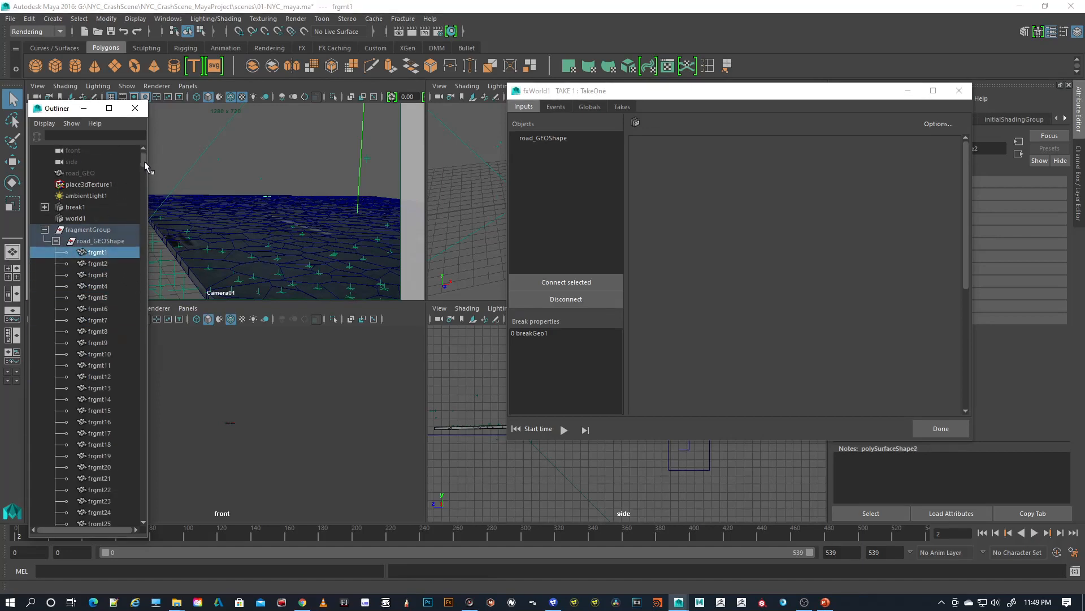
left_click_drag(144, 164, 144, 516)
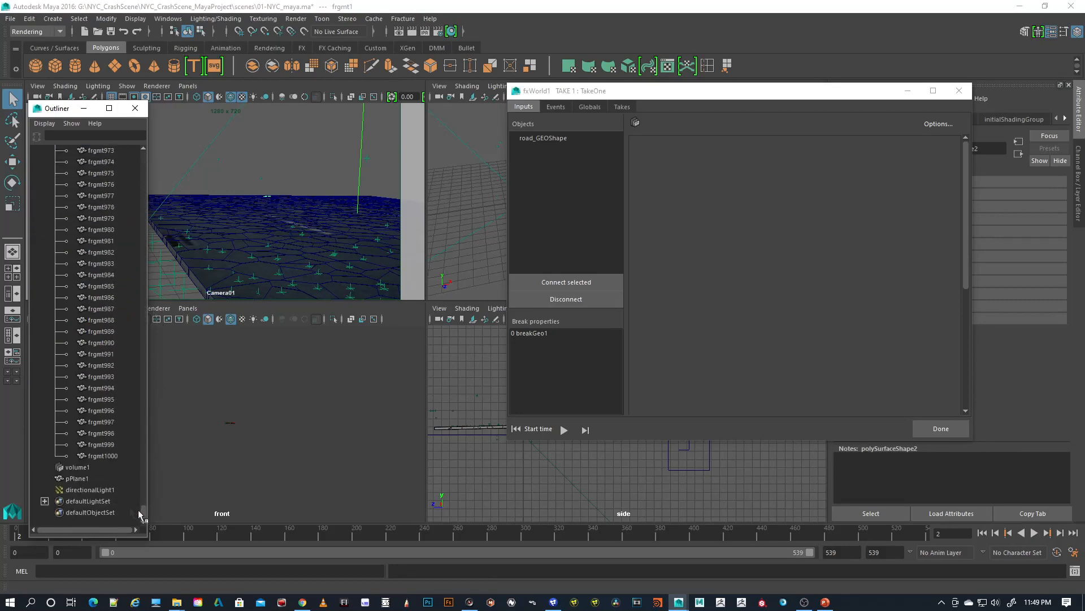
left_click(102, 456, "shift")
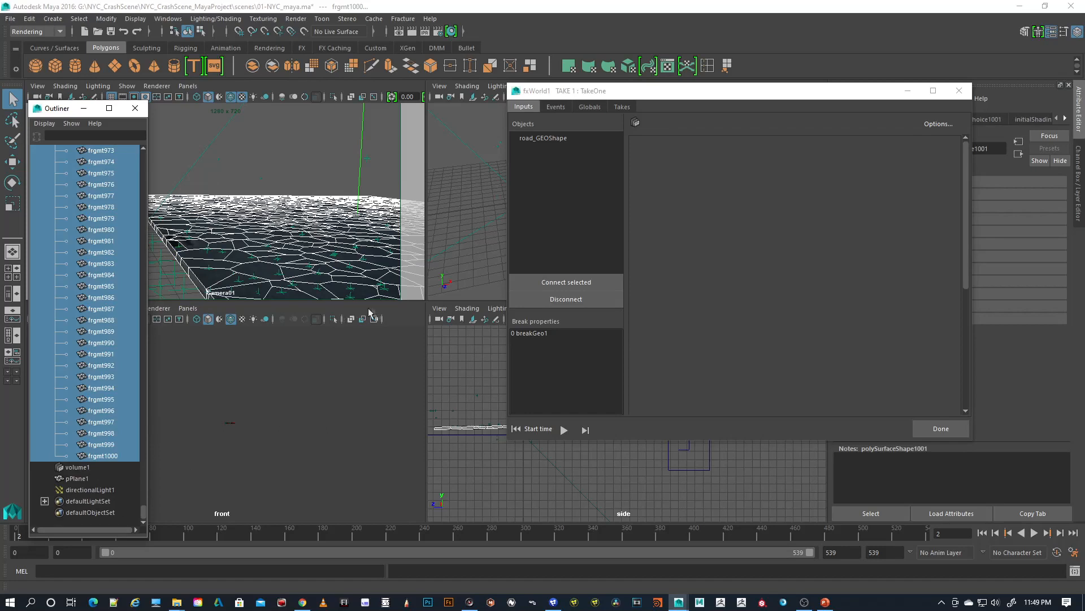
Step: Examine the Fracture Shading/texturing options for interior face UVs and shader propagation, and close them without applying
left_click(402, 19)
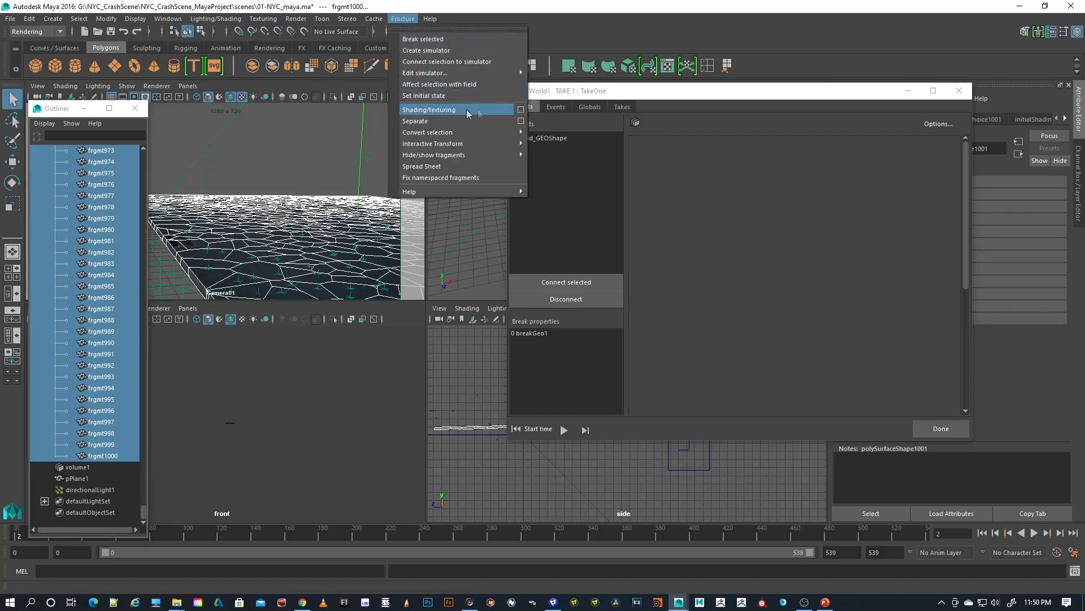
left_click(520, 113)
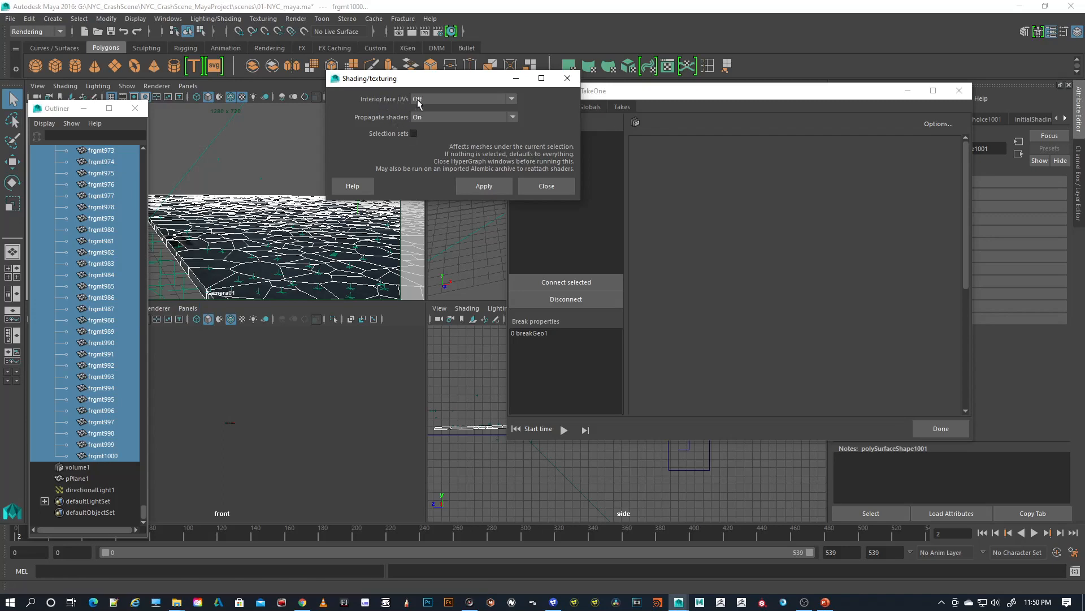
left_click(557, 188)
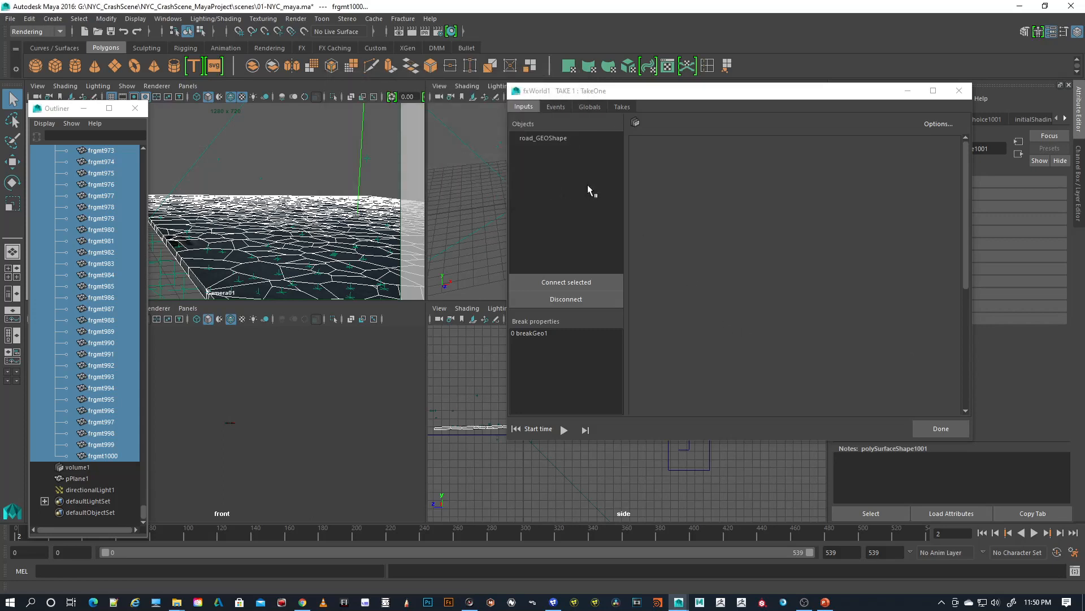
Step: Assign the interiorFaces_M material from the Hypershade as road_GEOShape's interior shader in fxWorld1, and minimize the Hypershade
left_click(547, 139)
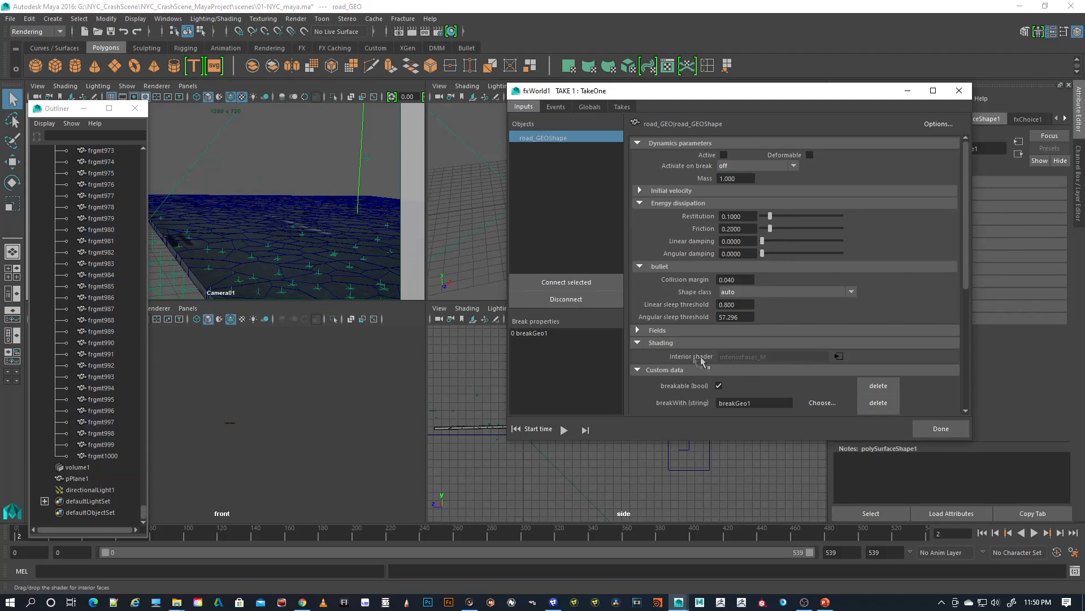
middle_click_drag(681, 358, 694, 362)
left_click(449, 32)
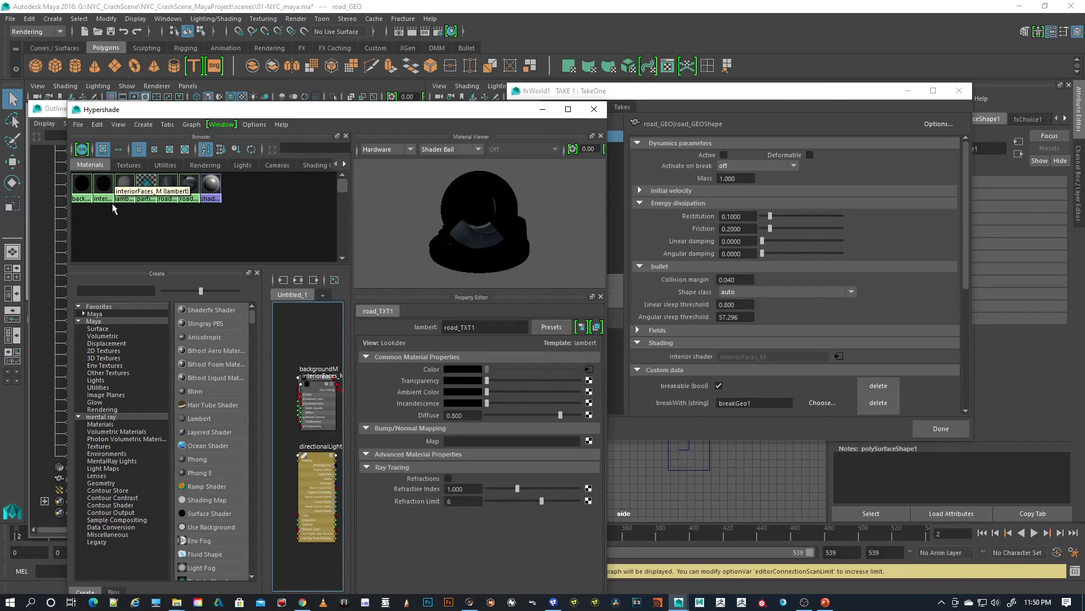
left_click(104, 184)
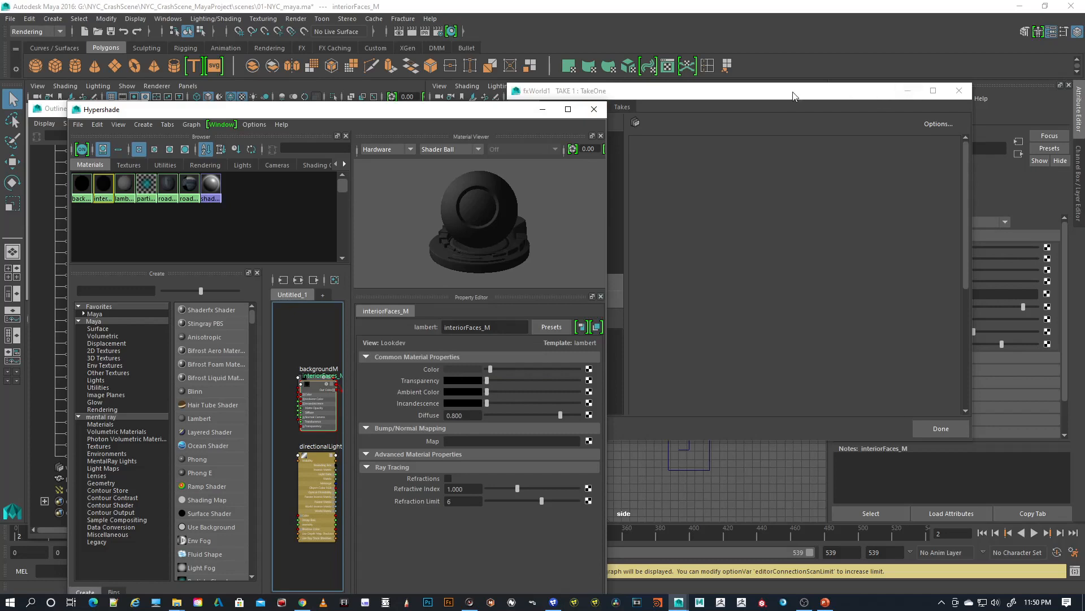
left_click_drag(793, 97, 868, 81)
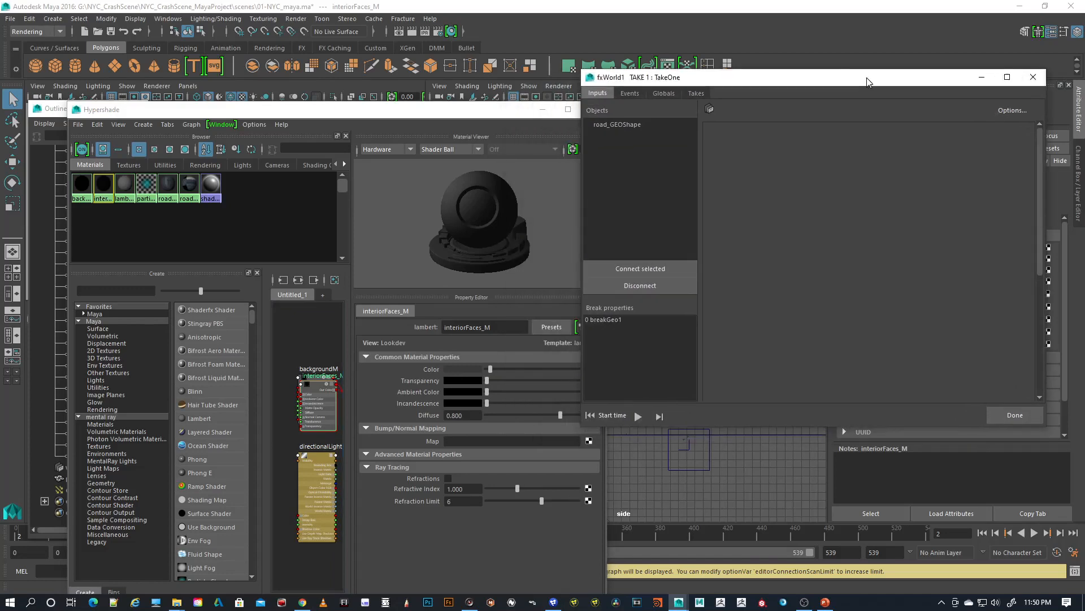
left_click(616, 125)
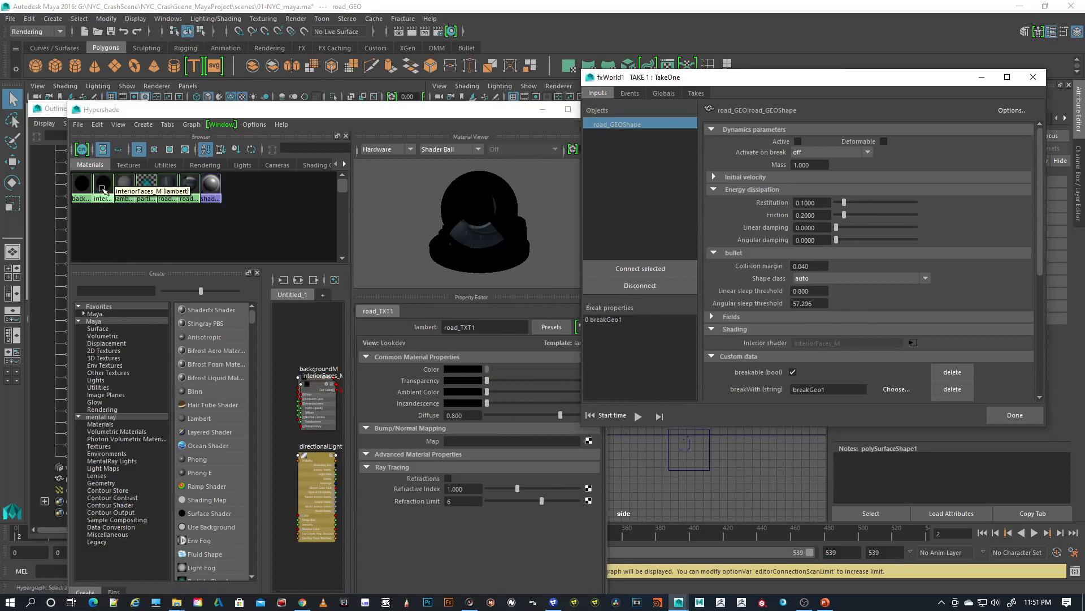
middle_click_drag(103, 188, 823, 347)
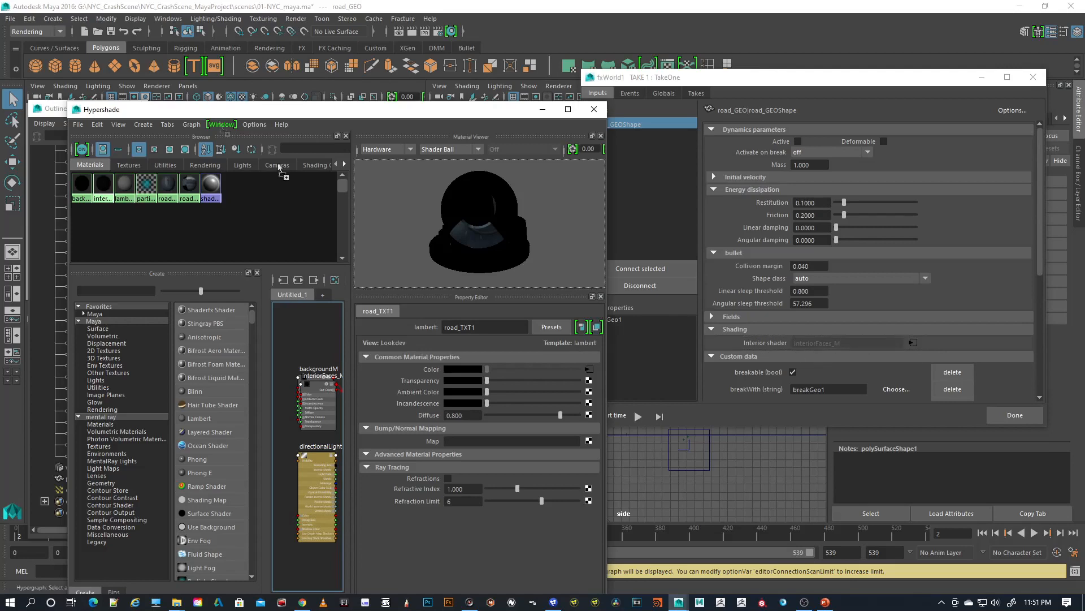
left_click(543, 113)
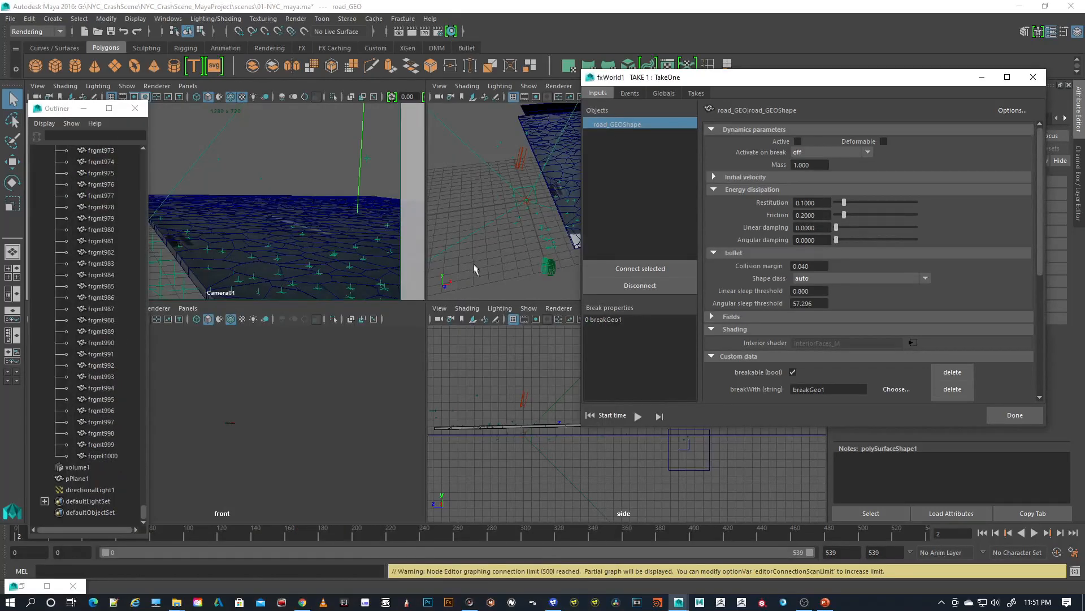
Step: Maximize the perspective view, inspect the fractured road and pPlane1 beneath it, and play the simulation to frame 121
left_click(504, 249)
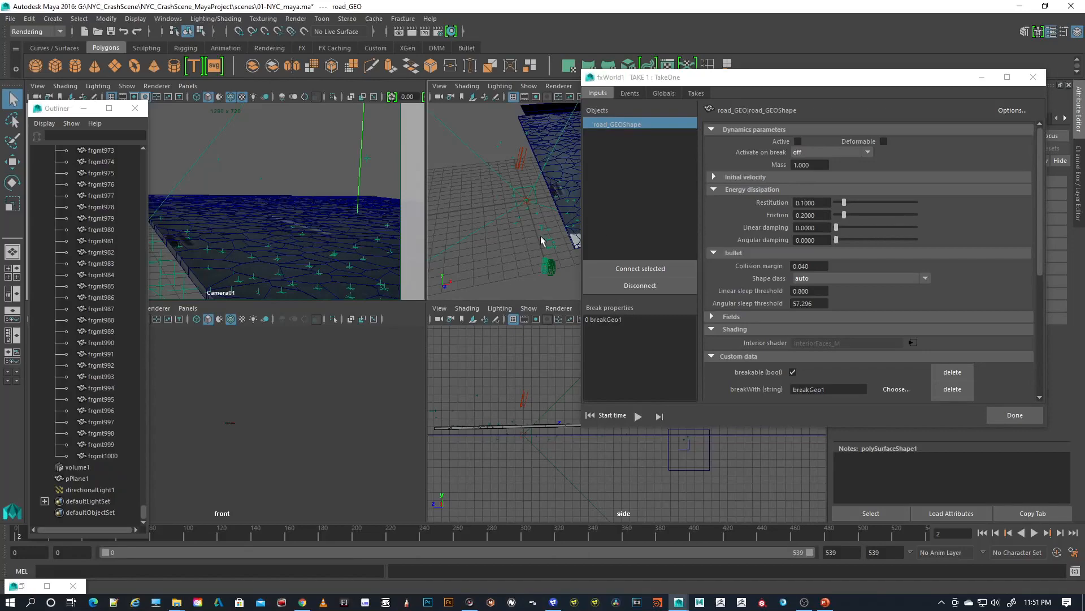
key("space")
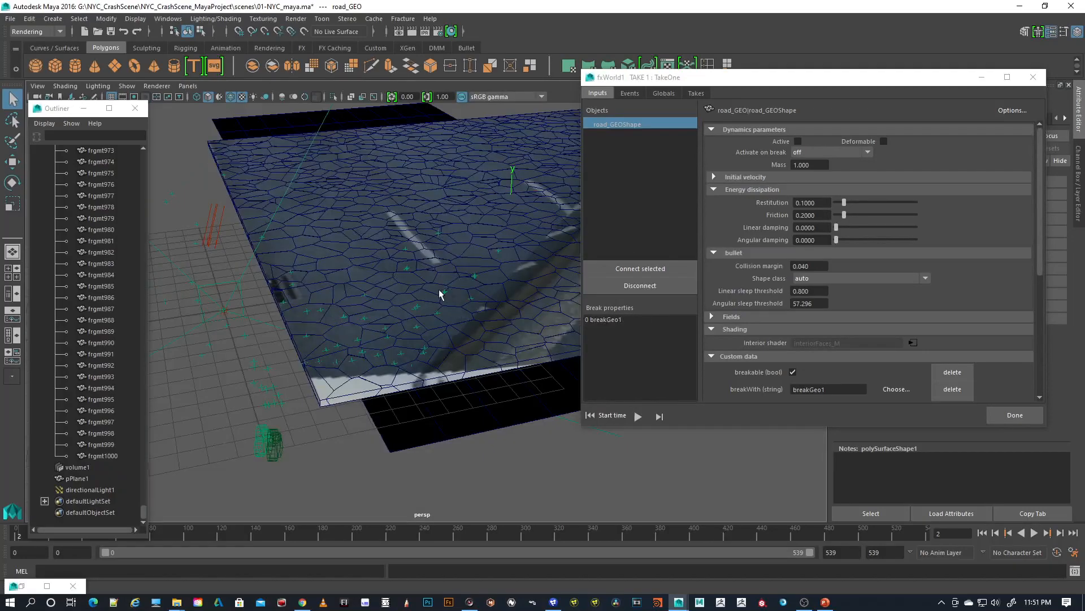
left_click_drag(444, 287, 341, 240, "alt")
left_click(380, 304)
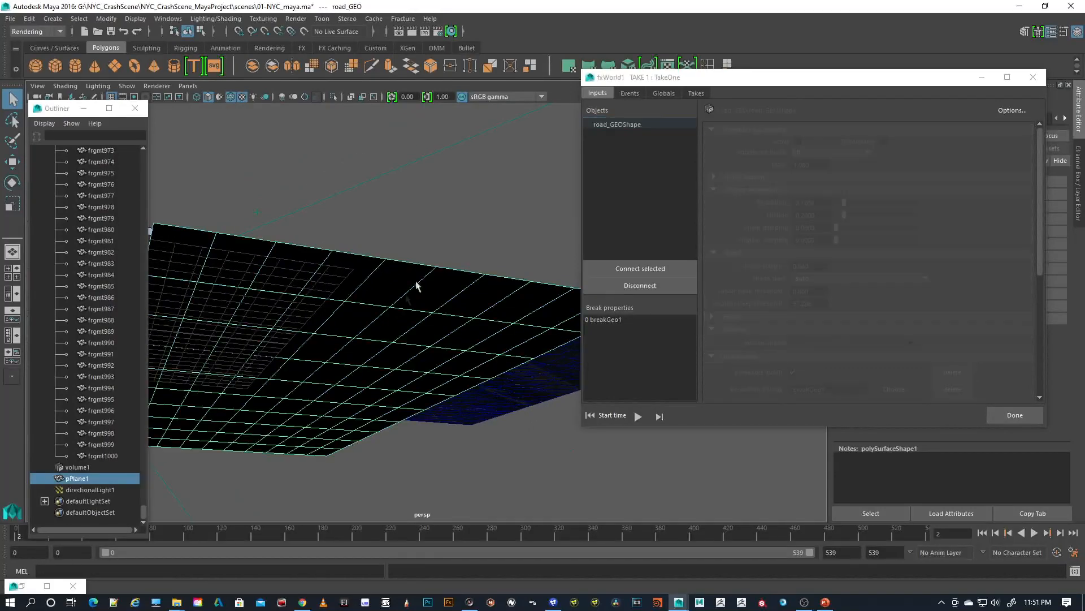
left_click_drag(427, 229, 404, 252, "alt")
middle_click_drag(414, 263, 453, 294, "alt")
left_click_drag(382, 260, 366, 357, "alt")
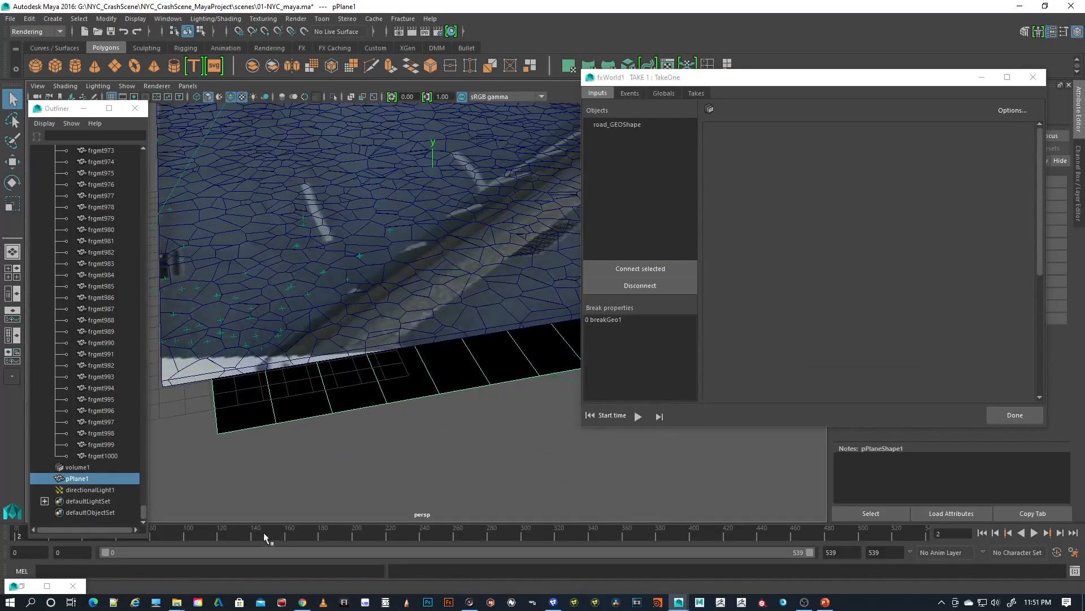
key("alt+v")
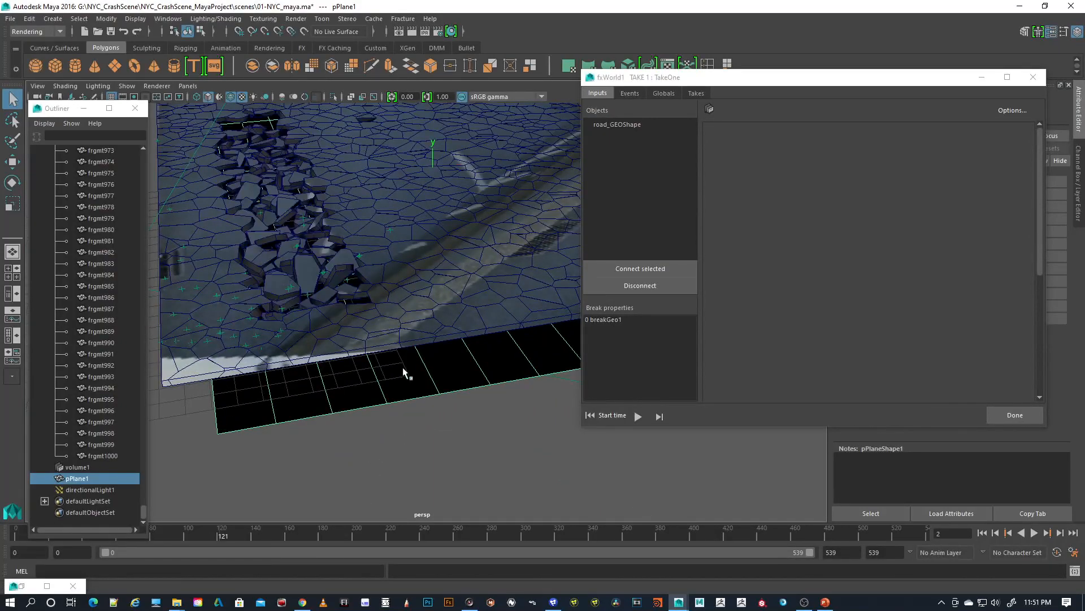
Step: Maximize the Camera01 view and minimize the Outliner and fxWorld1 windows
middle_click_drag(301, 269, 357, 304, "alt")
right_click_drag(276, 263, 325, 256, "alt")
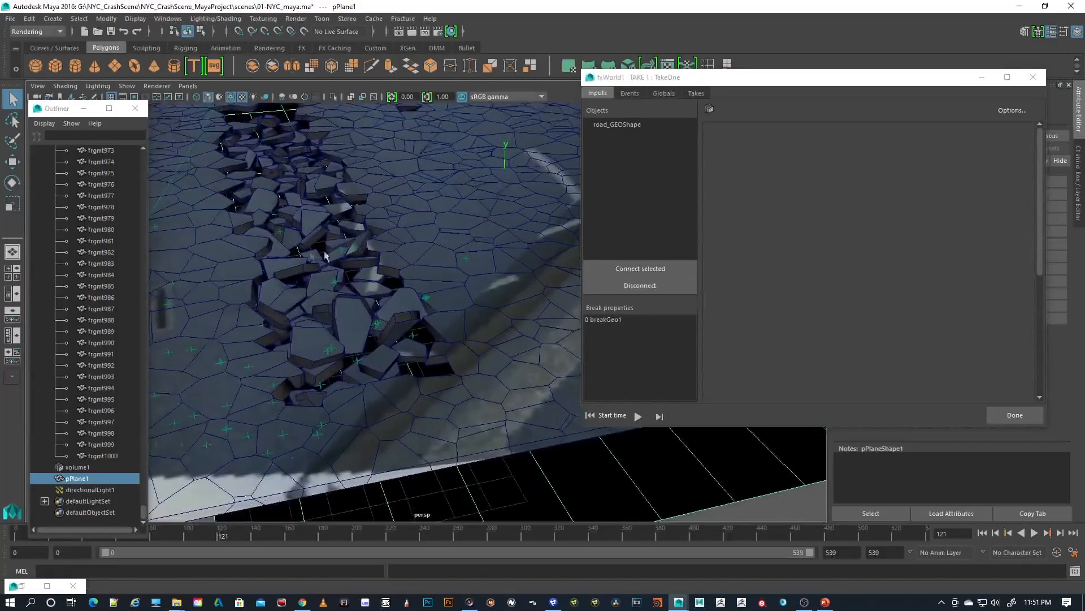
left_click_drag(325, 256, 397, 261, "alt")
right_click_drag(294, 285, 449, 284, "alt")
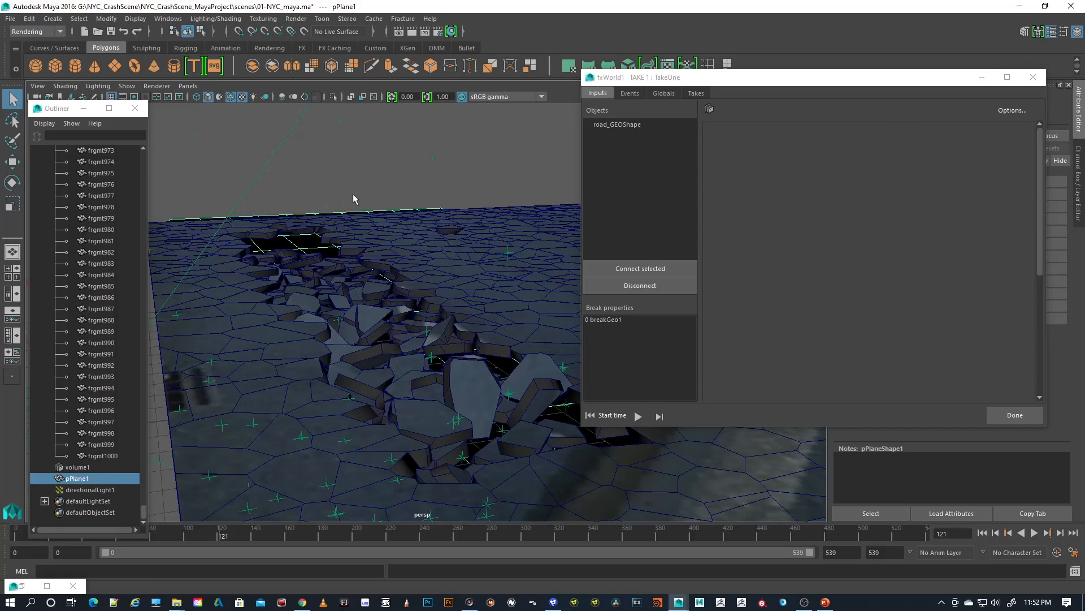
key("space")
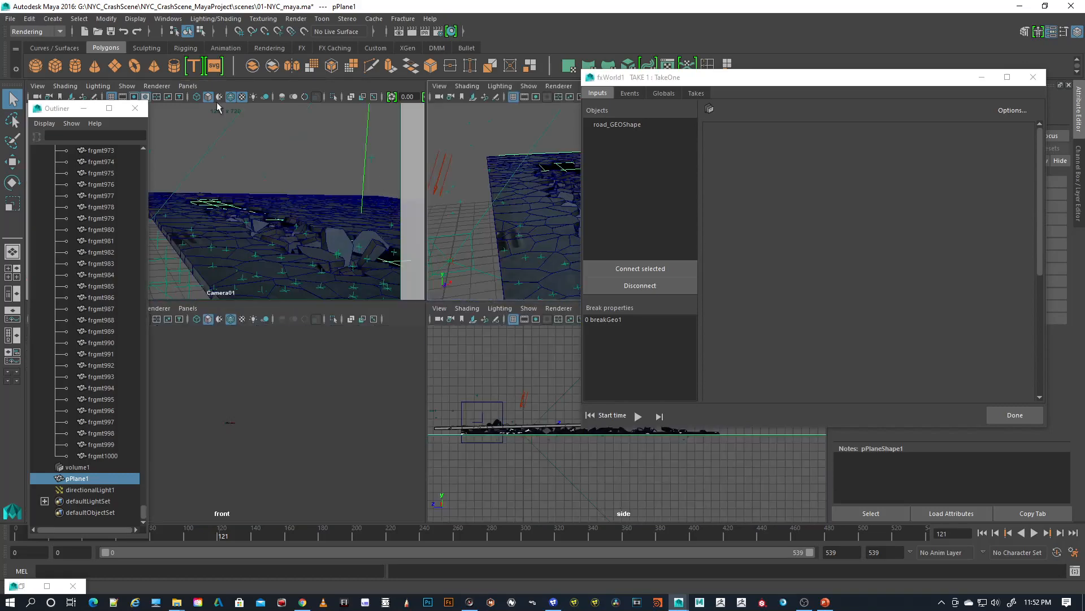
left_click(84, 108)
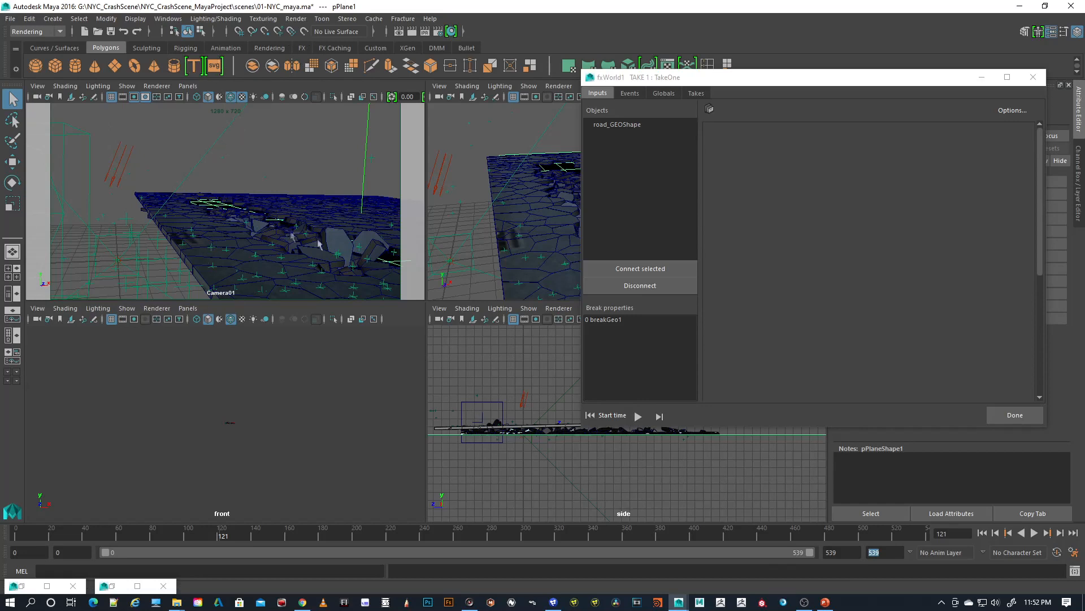
left_click(261, 142)
key("space")
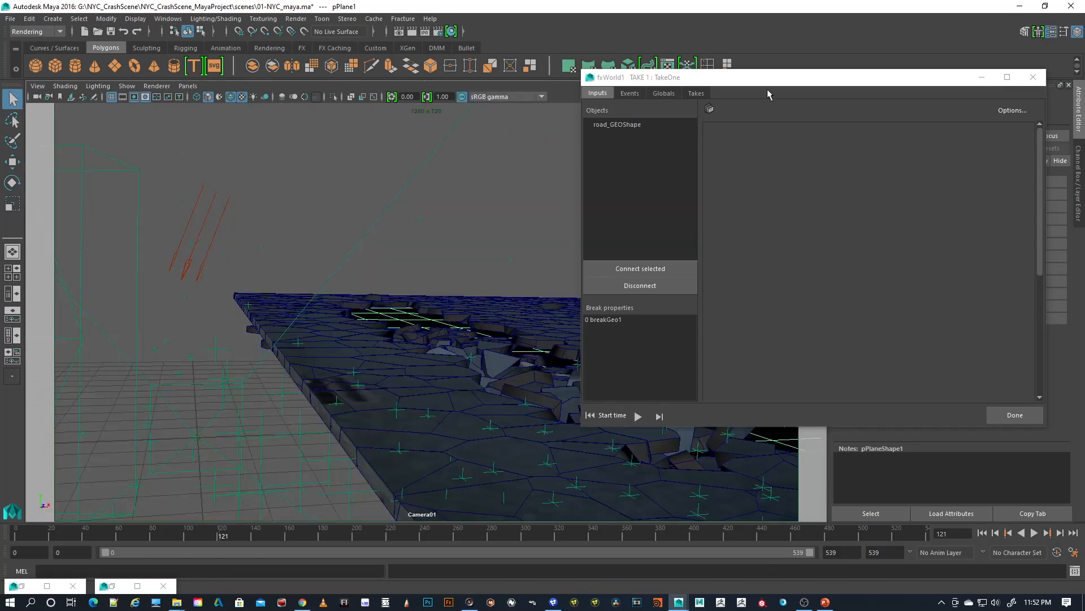
left_click(983, 79)
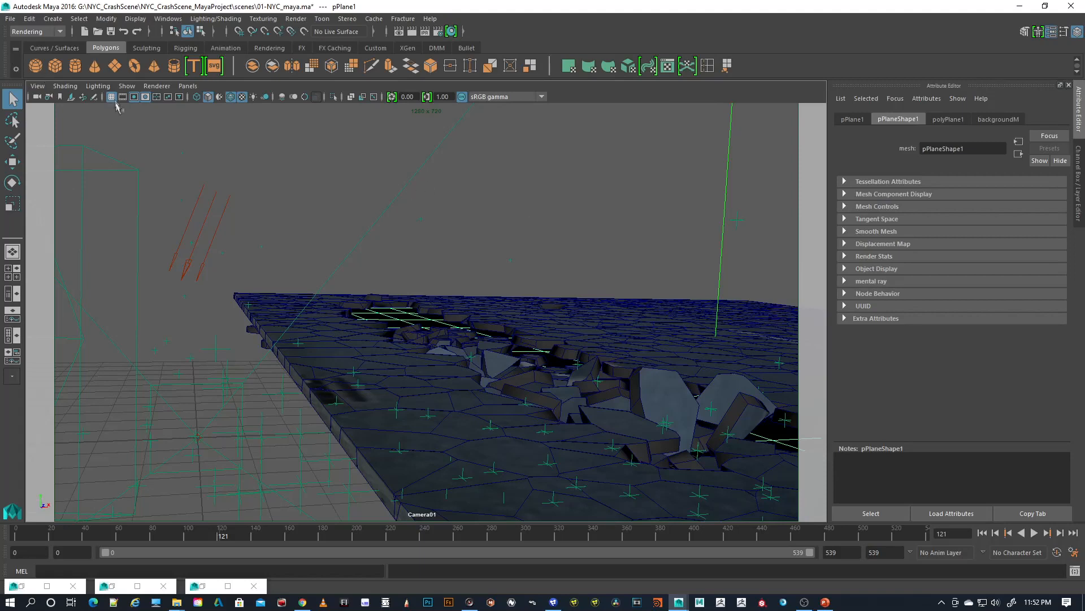
Step: Set Camera01Plane's Display Mode to RGB to compare the footage with the fractured road, and return it to None
right_click(47, 98)
left_click(39, 104)
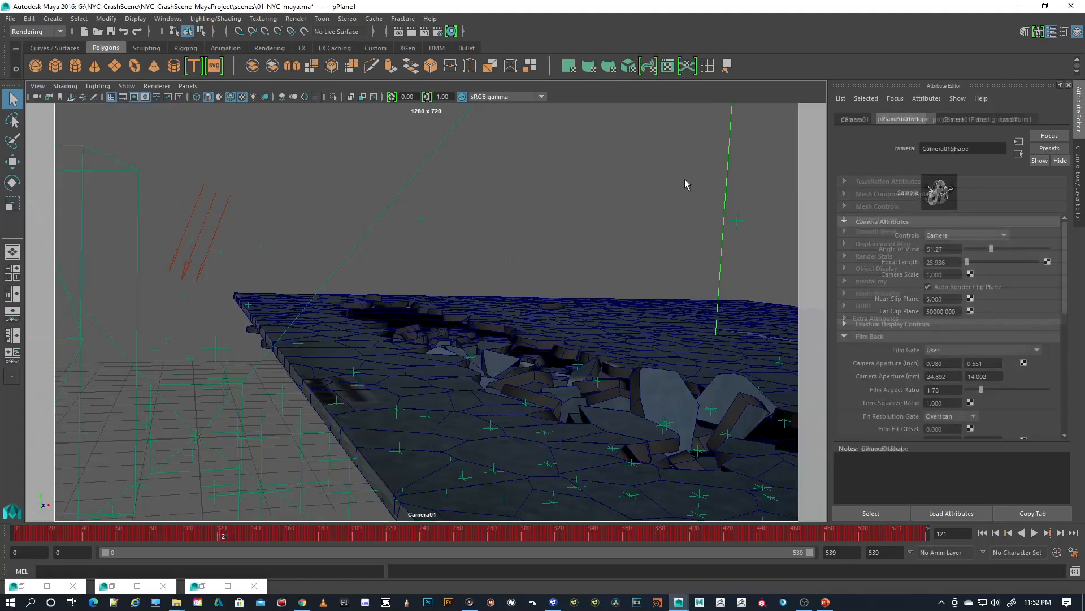
left_click(968, 120)
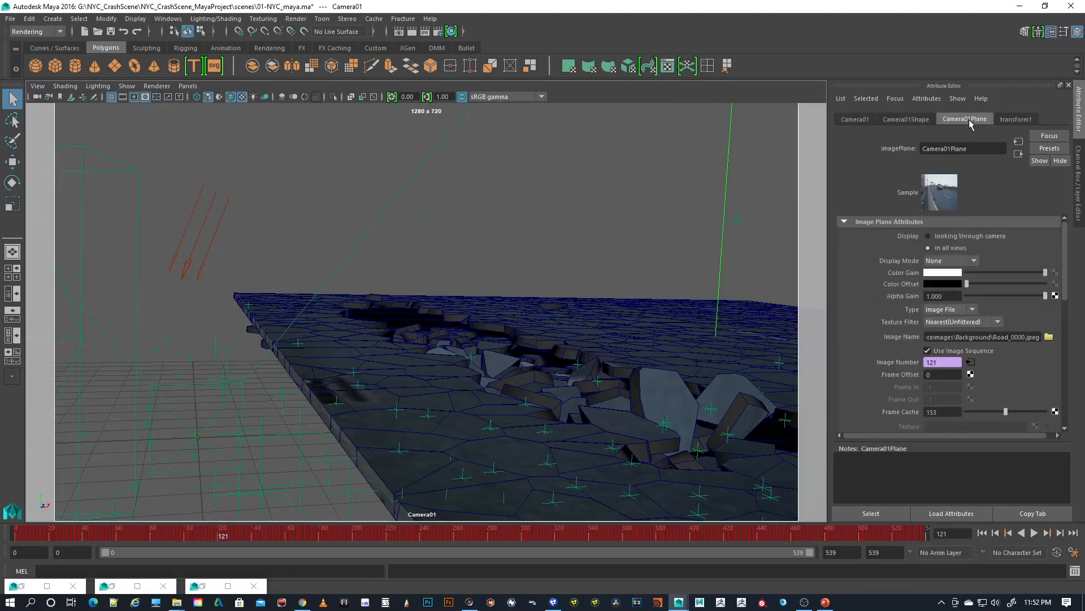
left_click(939, 260)
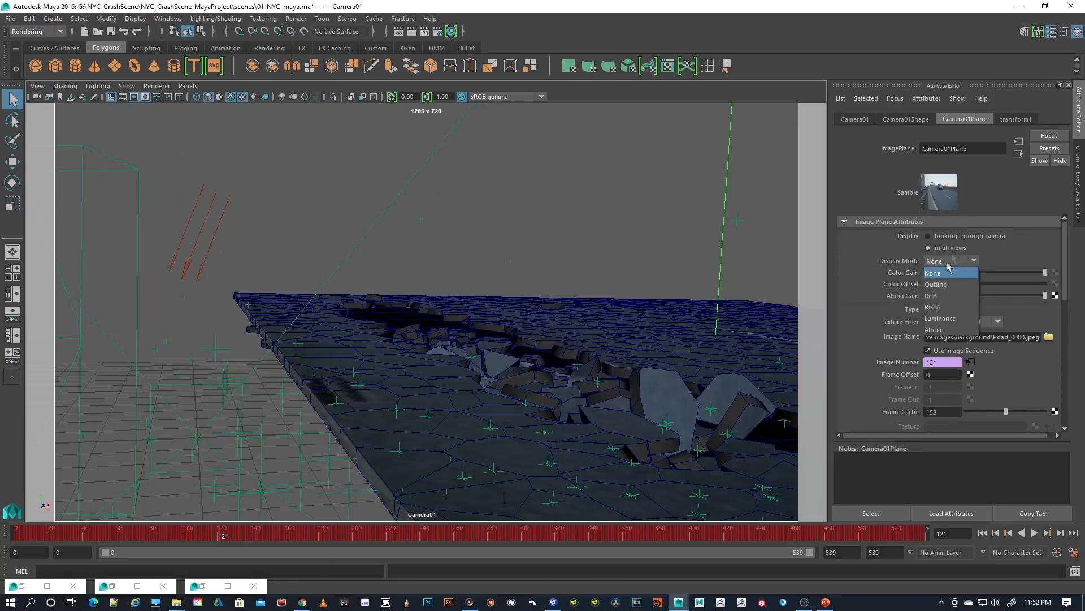
left_click(953, 295)
left_click(957, 260)
left_click(944, 273)
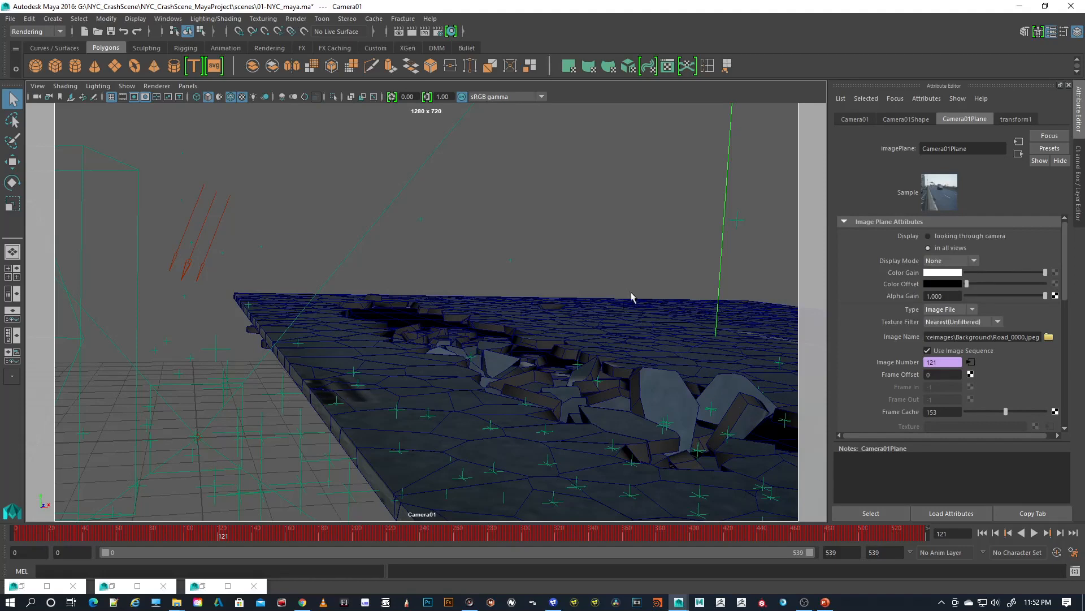
Step: Switch to Fusion, disconnect the Polygon1 mask from the 01-NYC_maya loader, and show the unmasked render at frame 46
left_click(553, 601)
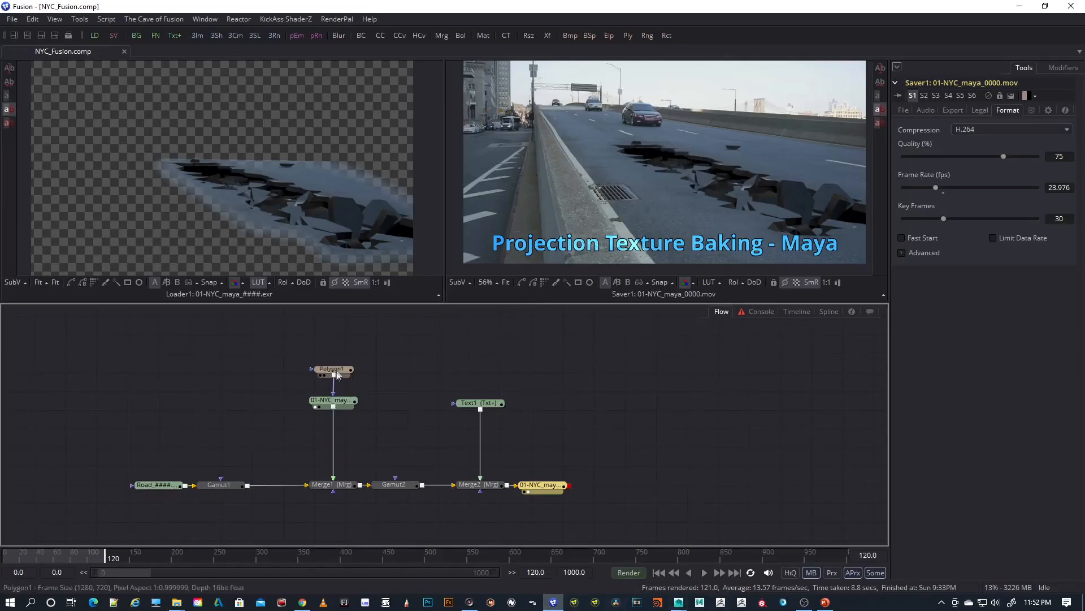
left_click_drag(333, 389, 362, 386)
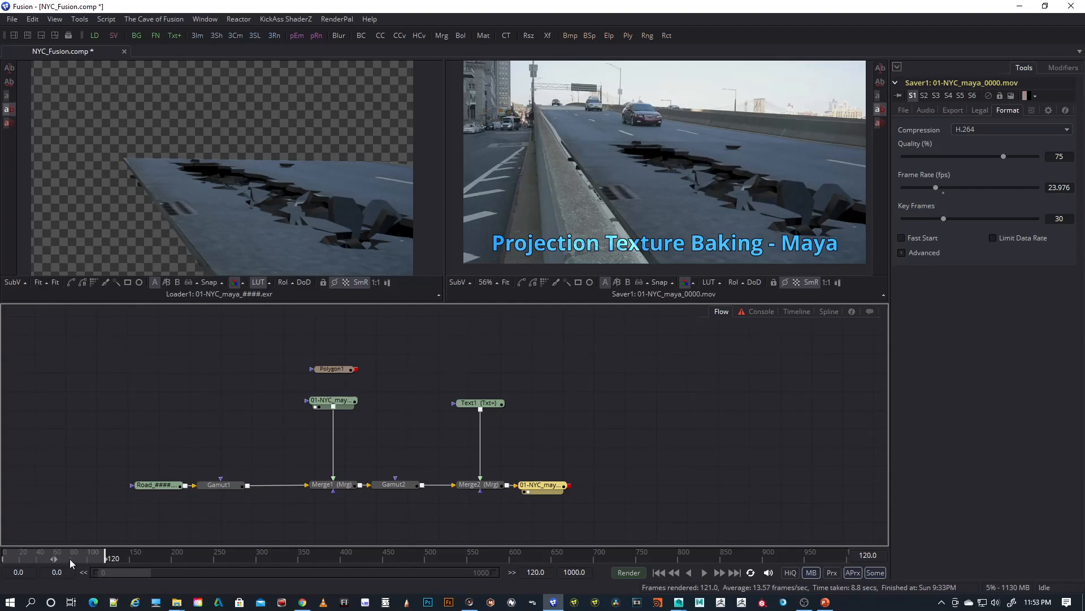
left_click_drag(77, 560, 42, 561)
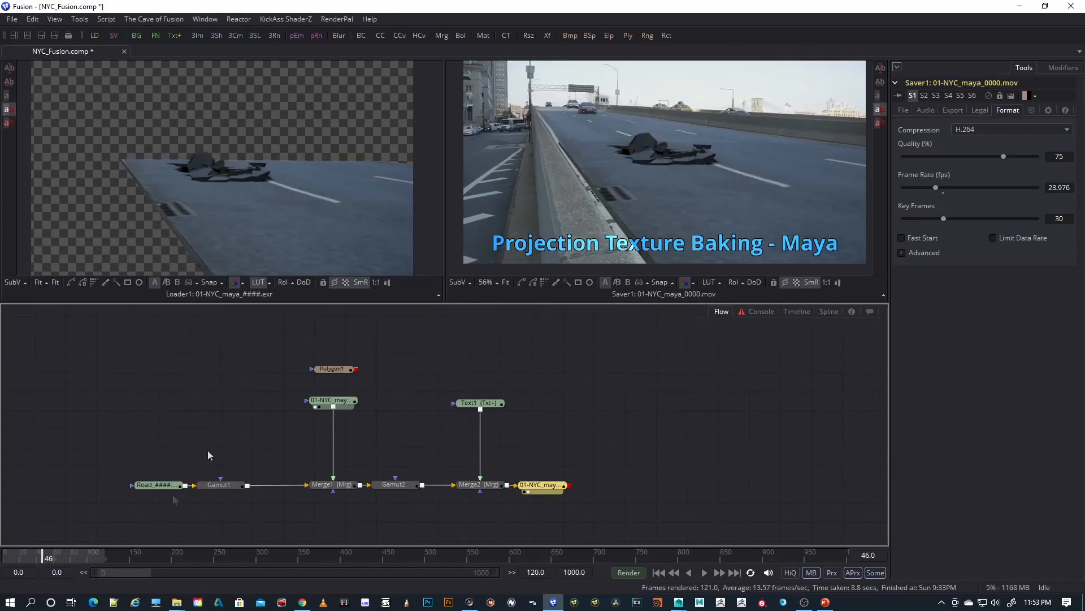
Step: Reconnect Polygon1 as the 01-NYC_maya loader's mask and check the animated mask up to frame 119, stopping at frame 109
left_click(334, 371)
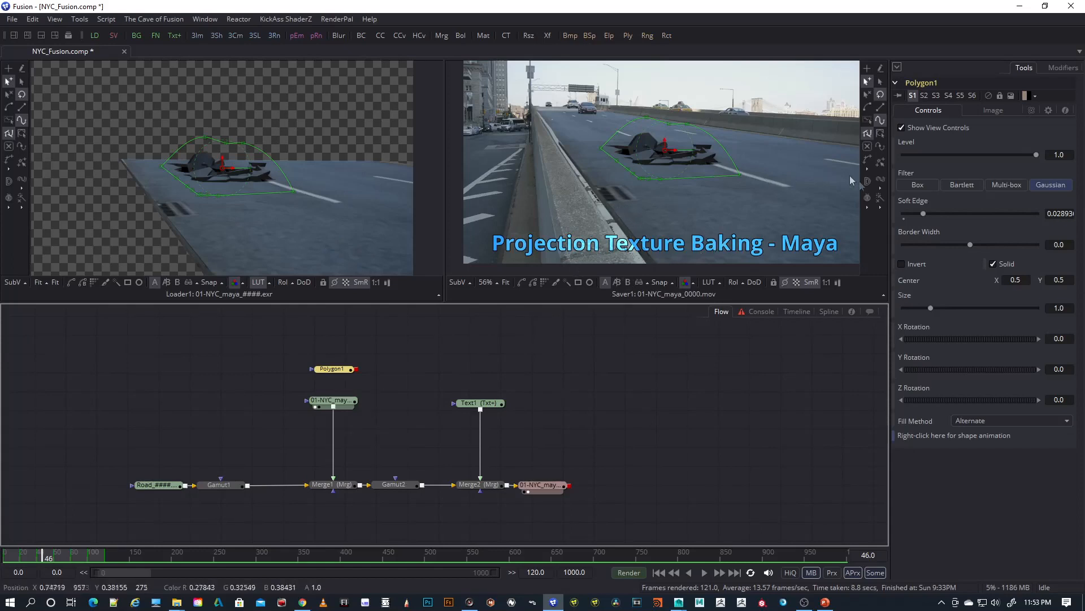
left_click_drag(356, 370, 333, 407)
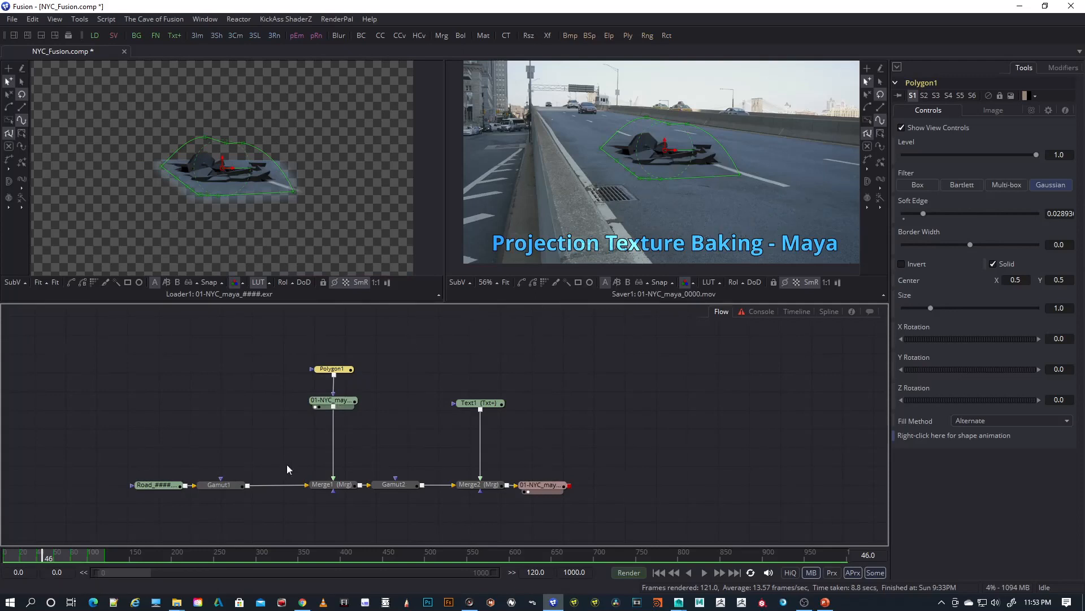
left_click_drag(17, 557, 104, 563)
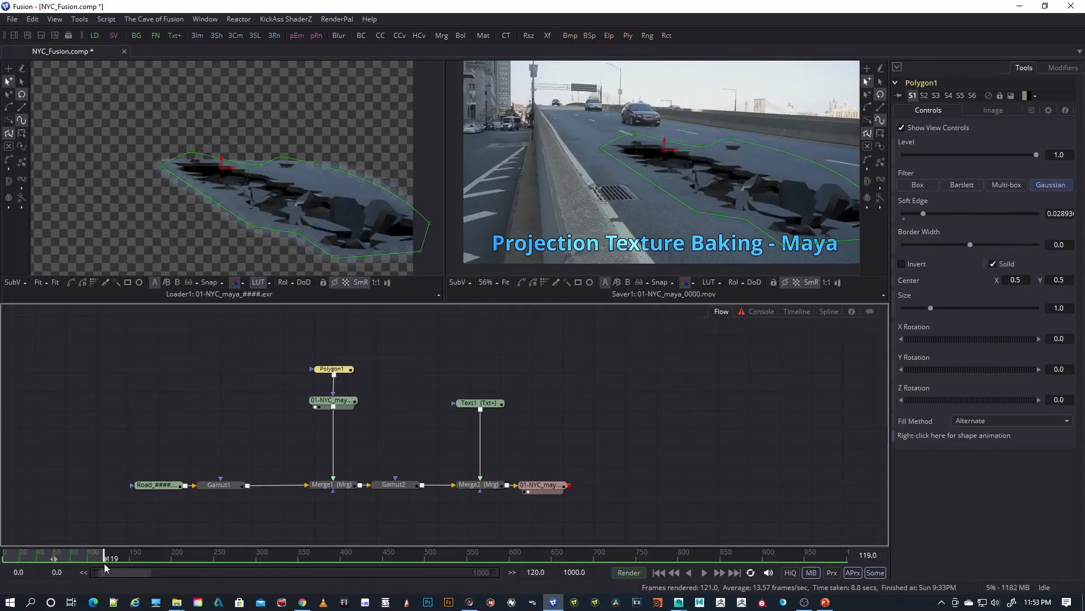
left_click_drag(104, 563, 95, 563)
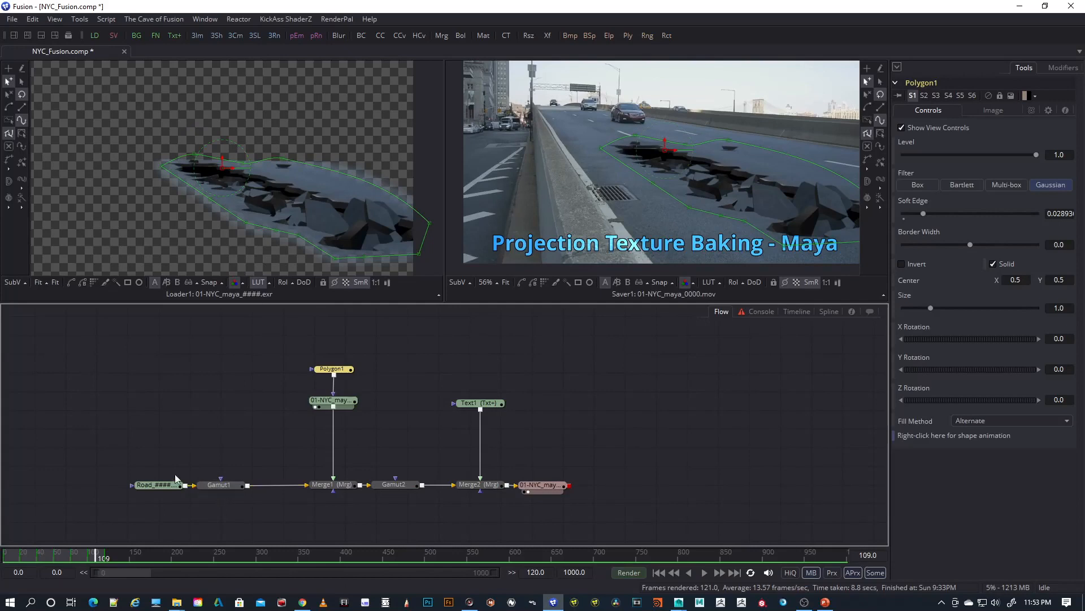
Step: Show the Road_#### loader in the first viewer with its LUT off, space the node away from Gamut1, and move to frame 72
left_click_drag(150, 486, 174, 204)
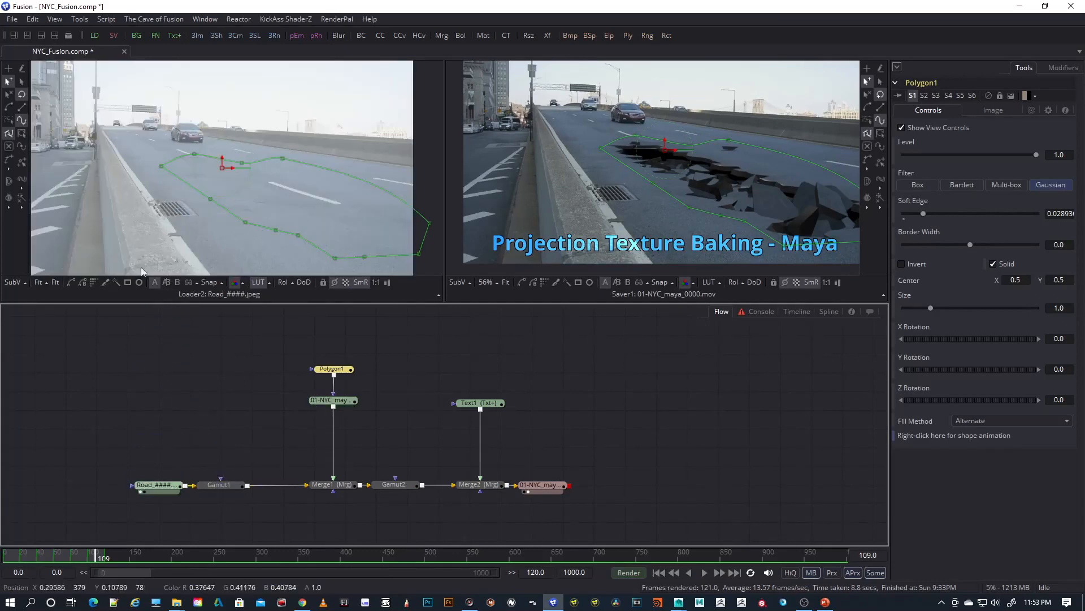
left_click(258, 282)
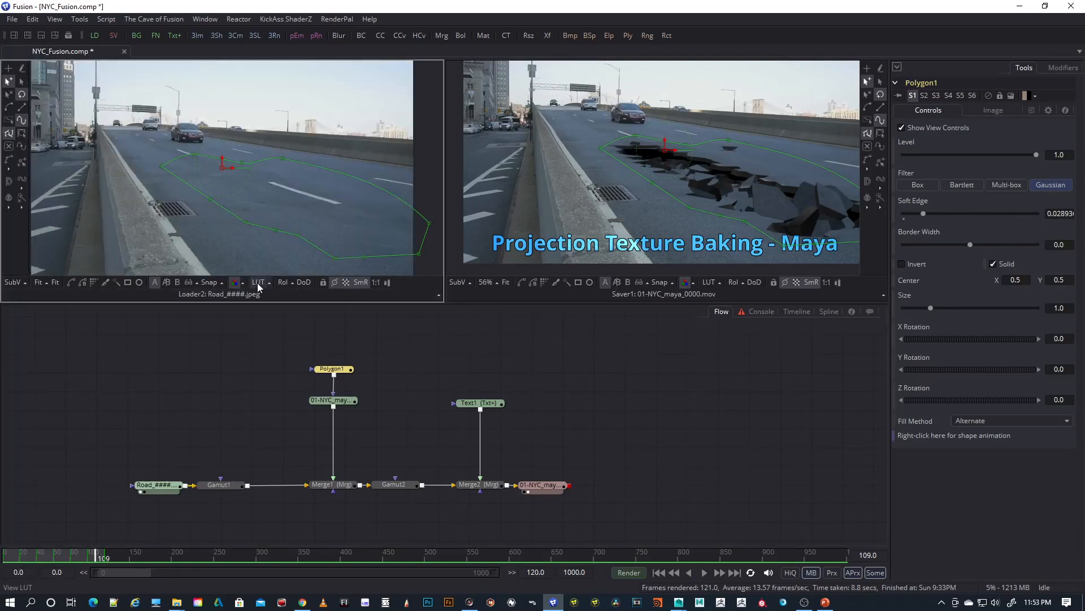
left_click_drag(158, 485, 100, 484)
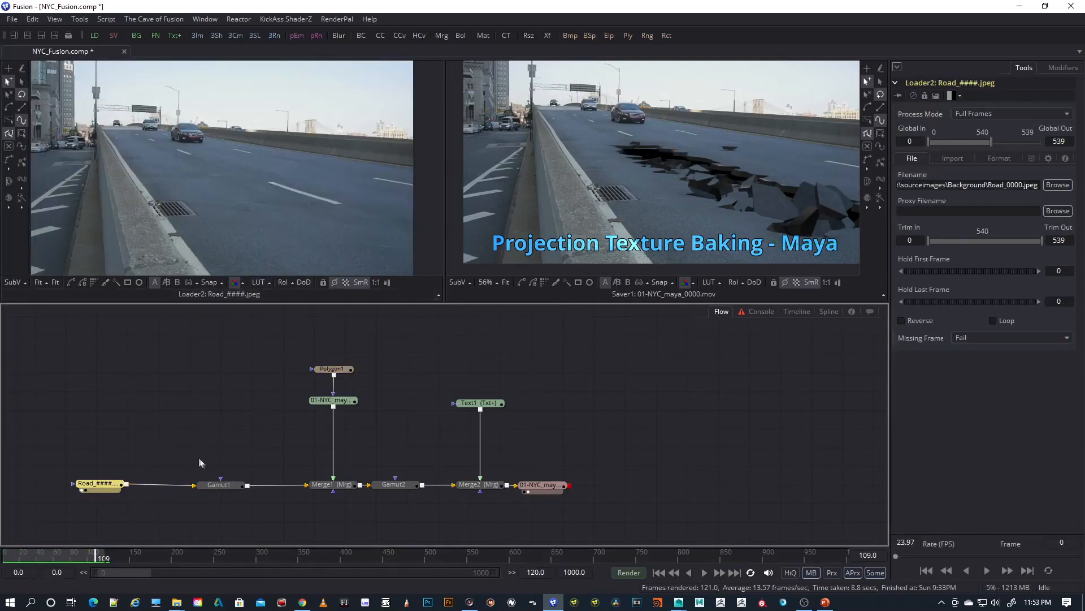
left_click_drag(125, 482, 117, 486)
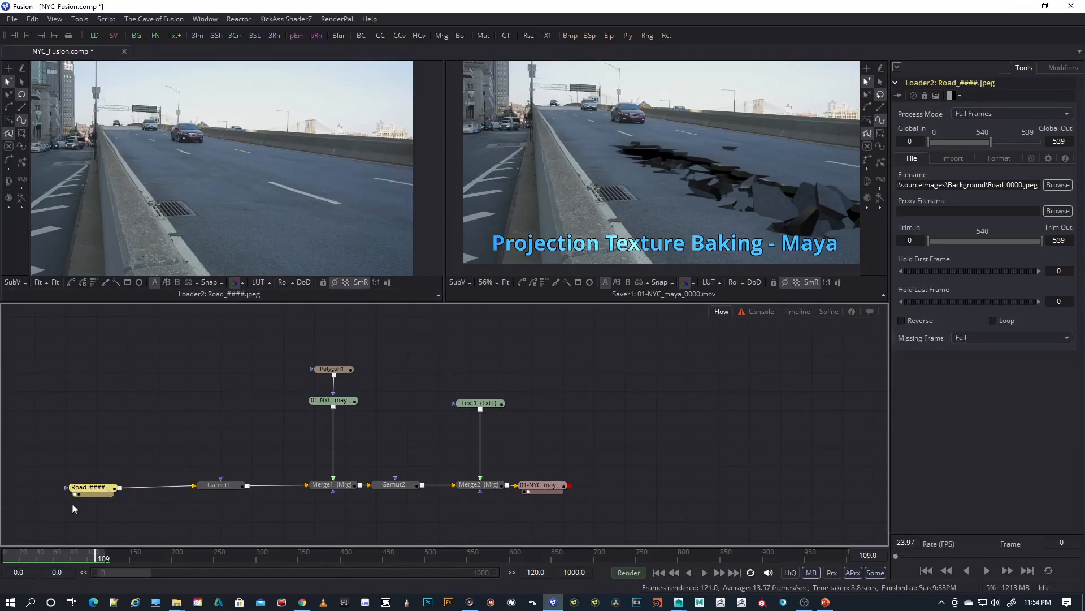
mouse_move(66, 558)
left_mouse_down()
mouse_move(51, 560)
mouse_move(64, 559)
left_mouse_up()
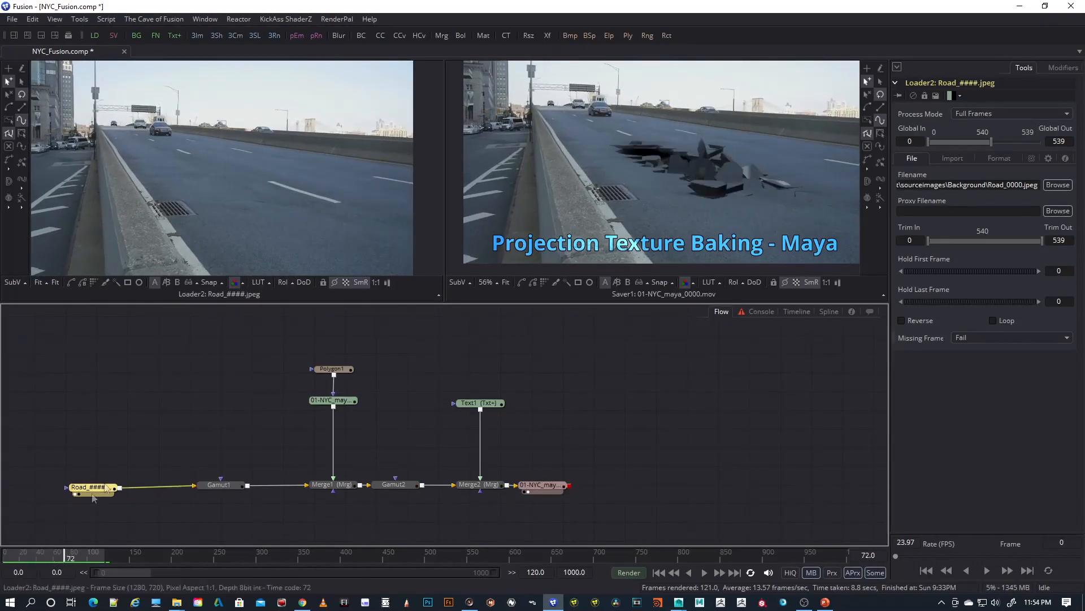
Step: Inspect Gamut1, Merge1 and Gamut2 in turn in the first viewer, with the LUT on for Gamut1 and Merge1 and off for Gamut2
left_click_drag(219, 485, 214, 200)
left_click(259, 282)
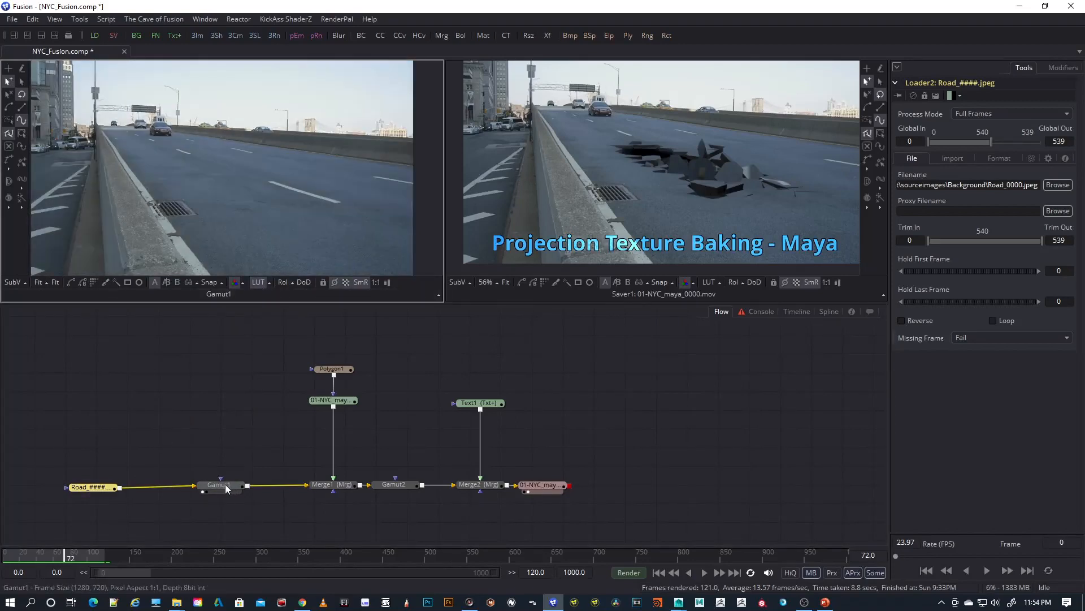
left_click_drag(329, 487, 195, 205)
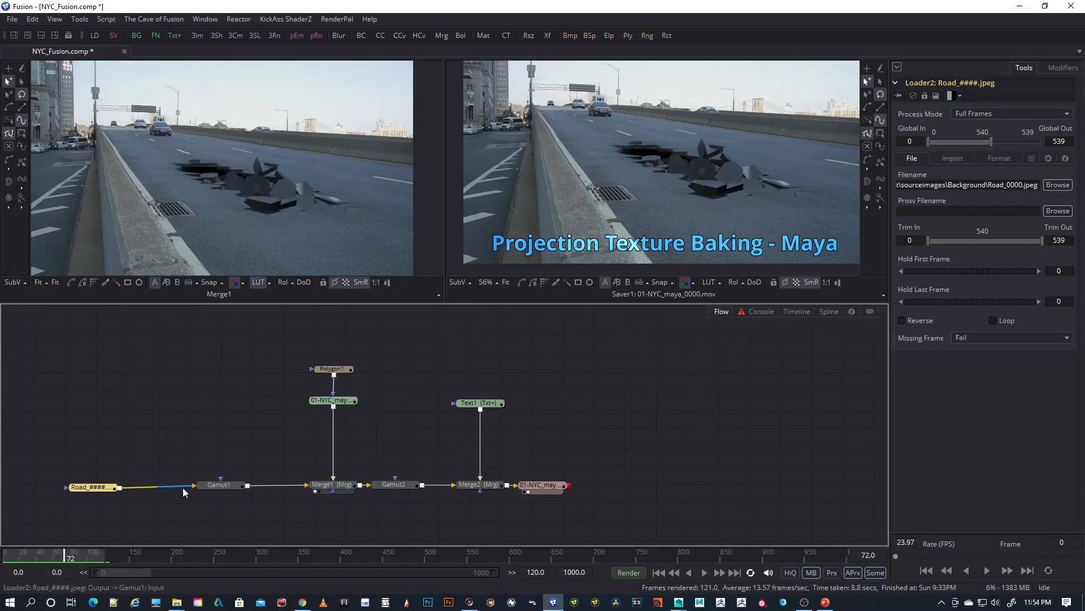
left_click_drag(398, 487, 309, 240)
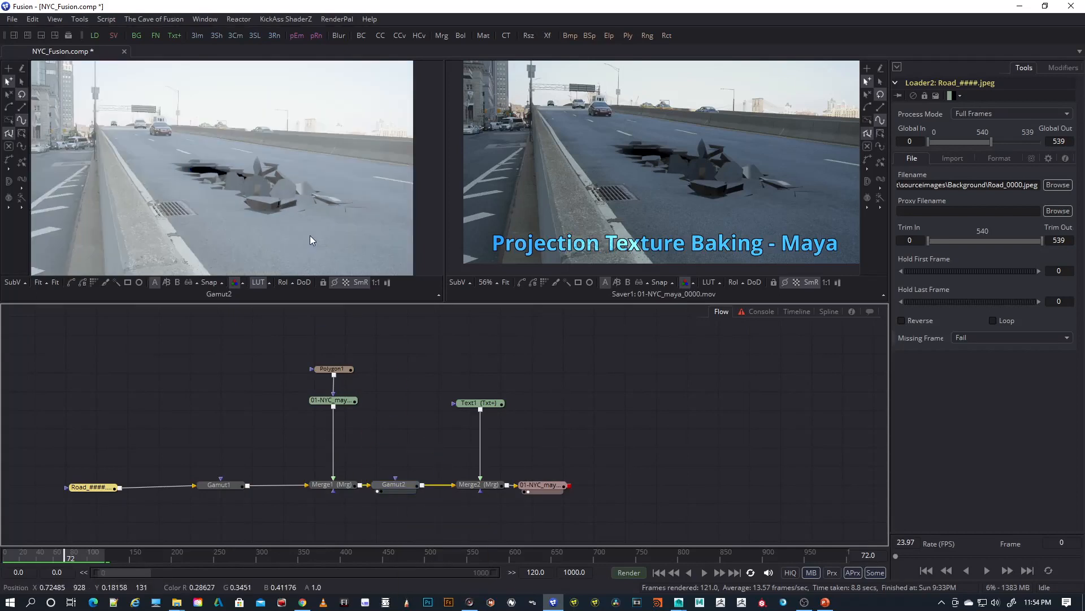
left_click(260, 283)
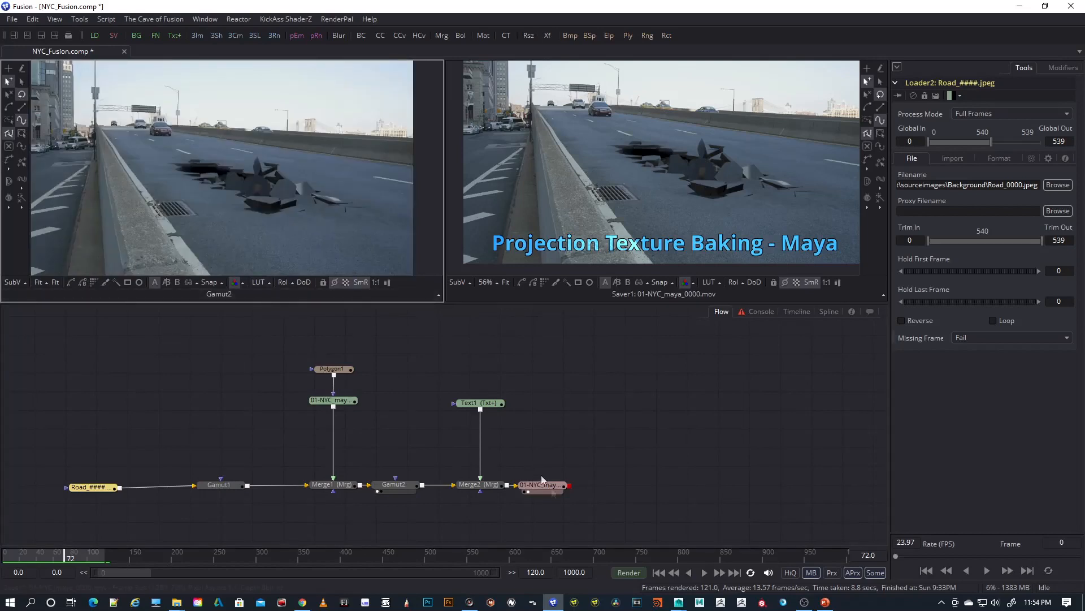
Step: Space the 01-NYC_maya saver away from Merge2 and disconnect the Text1 title from Merge2
left_click_drag(533, 490, 612, 489)
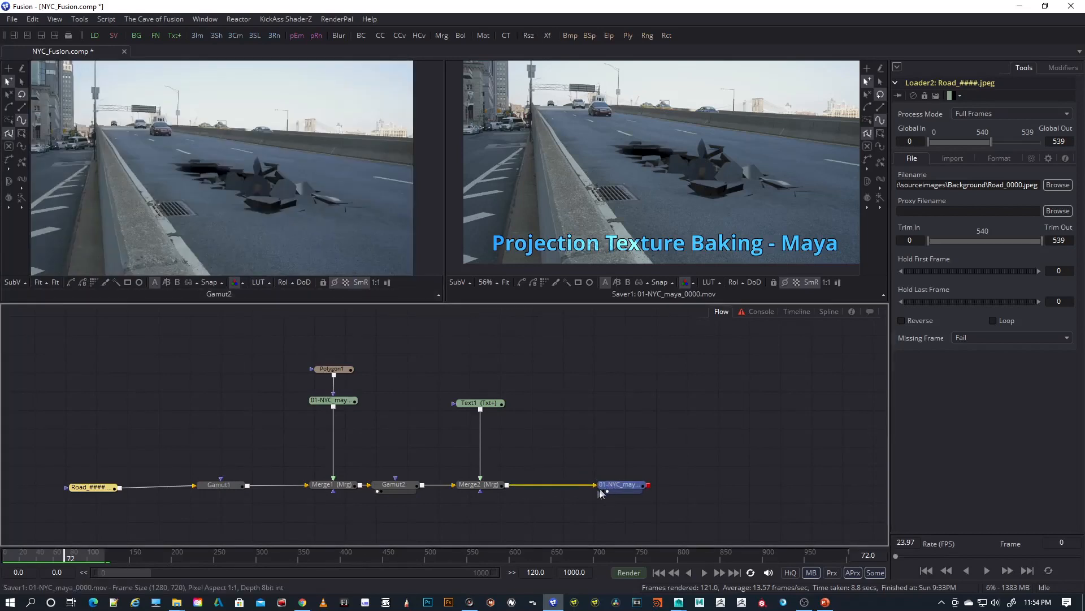
left_click(450, 402)
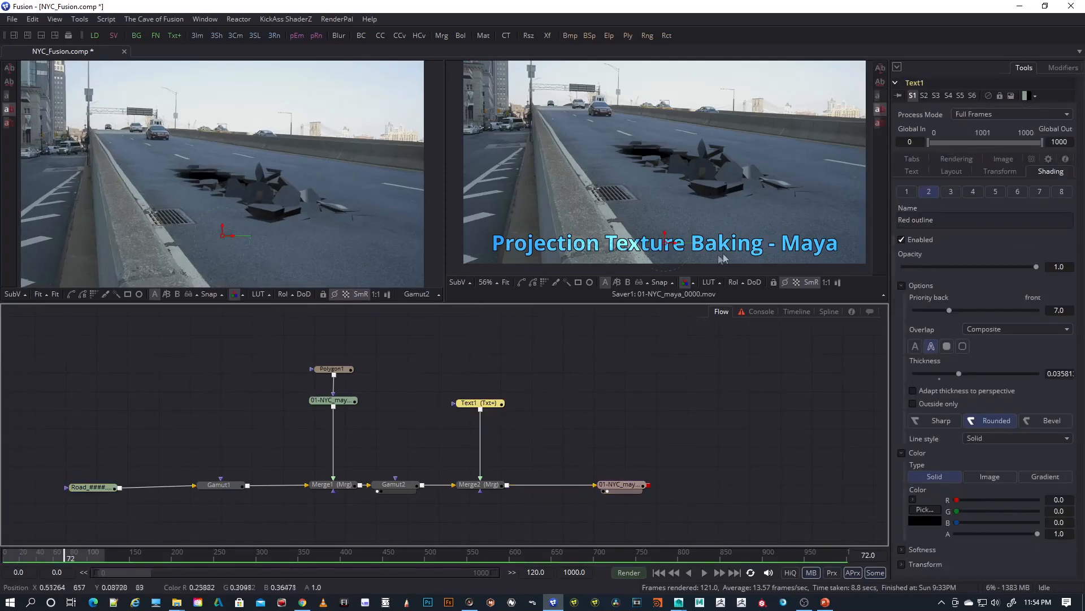
left_click(481, 465)
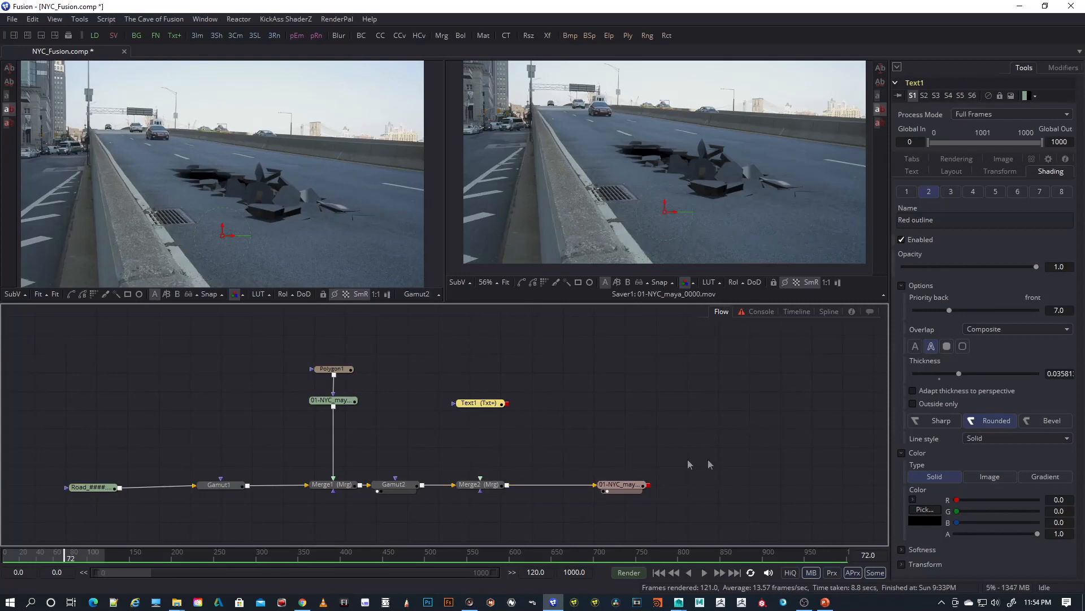